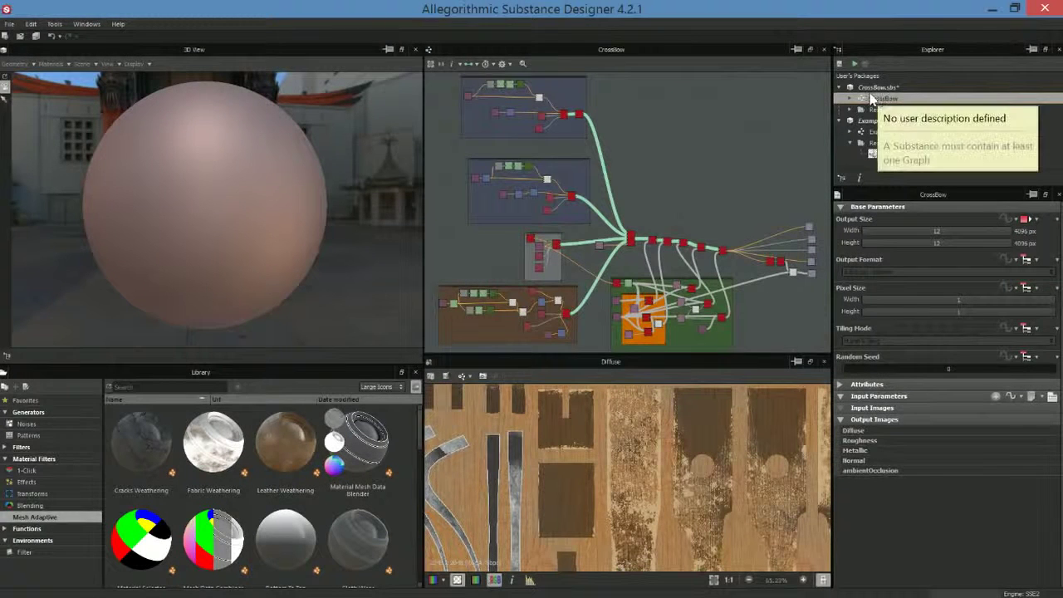
Step: Load the CrossBow_2 mesh from the CrossBow package's resources into the 3D view and collapse that package
{"action": "left_click", "coordinate": [849, 110]}
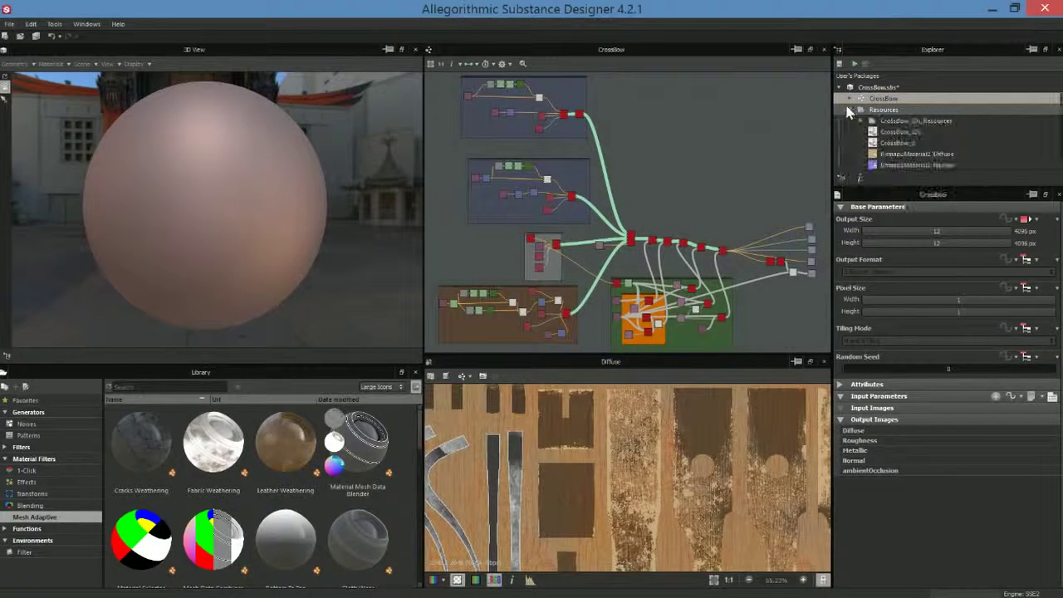
{"action": "double_click", "coordinate": [890, 143]}
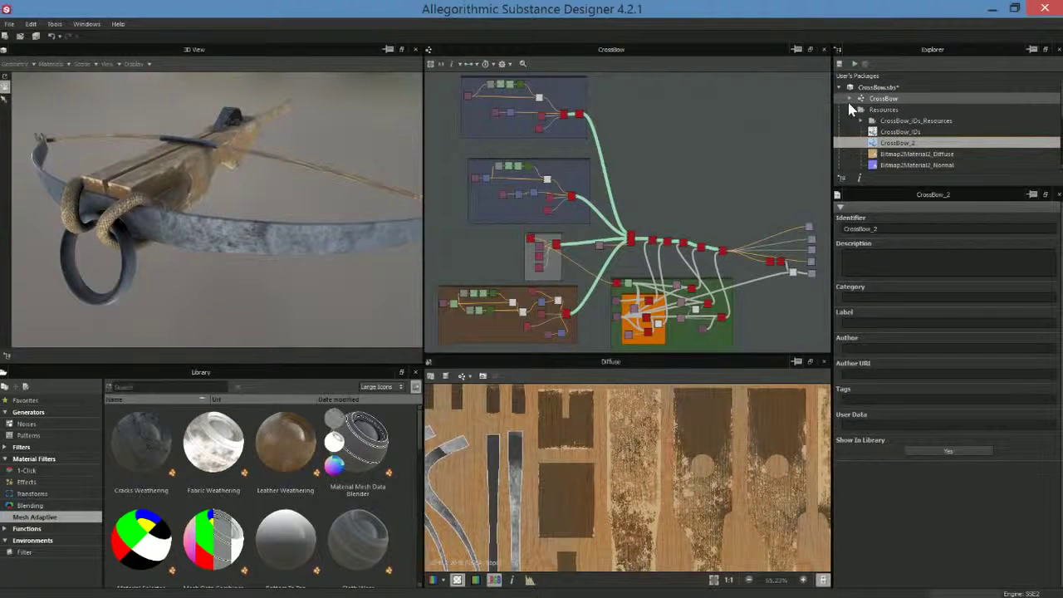
{"action": "left_click", "coordinate": [838, 87]}
{"action": "left_click_drag", "start_coordinate": [309, 178], "coordinate": [289, 175]}
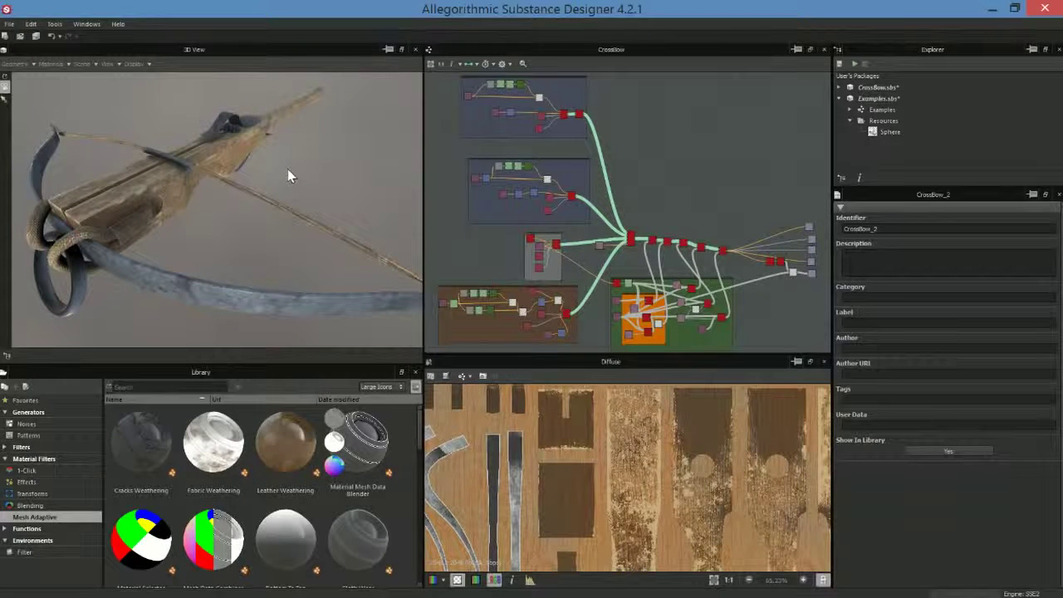
{"action": "left_click_drag", "start_coordinate": [242, 202], "coordinate": [297, 197]}
{"action": "scroll", "coordinate": [628, 208], "scroll_direction": "up", "scroll_amount": 2}
{"action": "scroll", "coordinate": [630, 209], "scroll_direction": "down", "scroll_amount": 1}
{"action": "scroll", "coordinate": [643, 223], "scroll_direction": "down", "scroll_amount": 2}
Step: Select the graph's diffuse output node, enlarge the 2D view and fit the whole diffuse map in it
{"action": "middle_click_drag", "start_coordinate": [650, 221], "coordinate": [573, 181]}
{"action": "scroll", "coordinate": [589, 184], "scroll_direction": "up", "scroll_amount": 3}
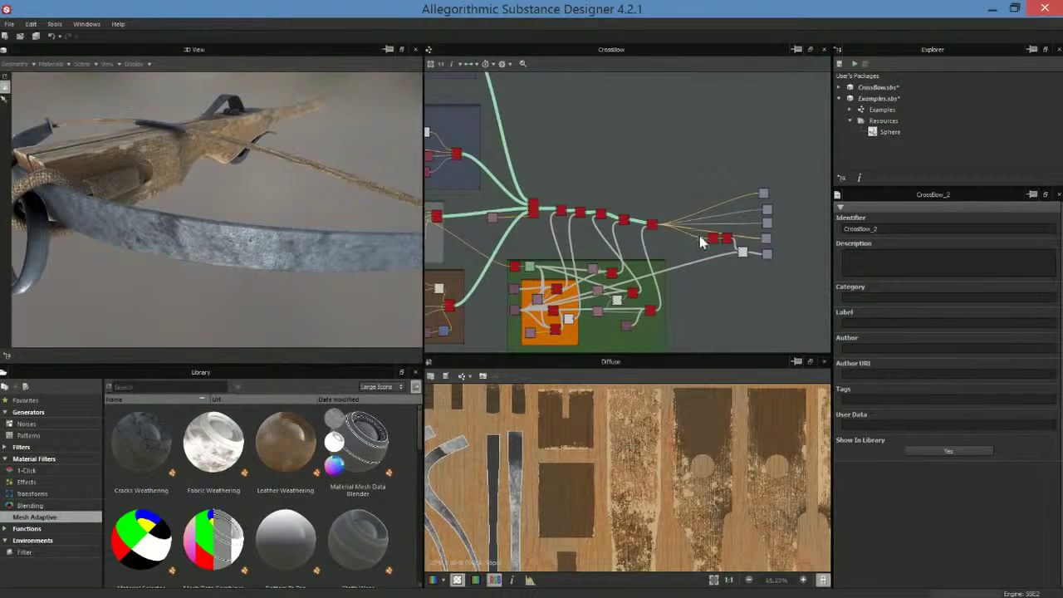
{"action": "scroll", "coordinate": [664, 230], "scroll_direction": "up", "scroll_amount": 3}
{"action": "scroll", "coordinate": [729, 228], "scroll_direction": "up", "scroll_amount": 2}
{"action": "middle_click_drag", "start_coordinate": [729, 229], "coordinate": [573, 221]}
{"action": "scroll", "coordinate": [573, 221], "scroll_direction": "up", "scroll_amount": 3}
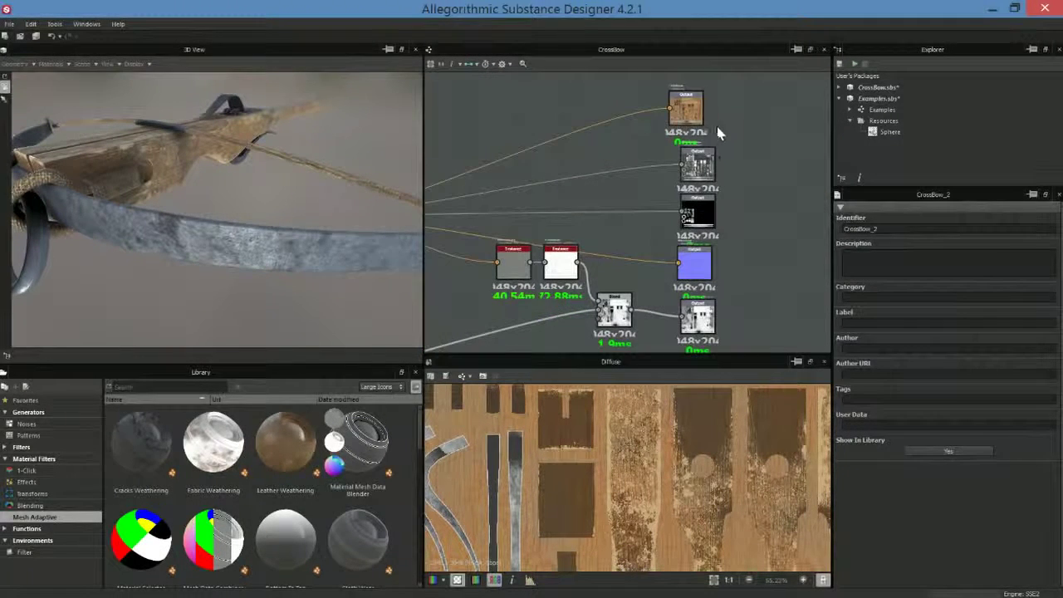
{"action": "left_click", "coordinate": [686, 111]}
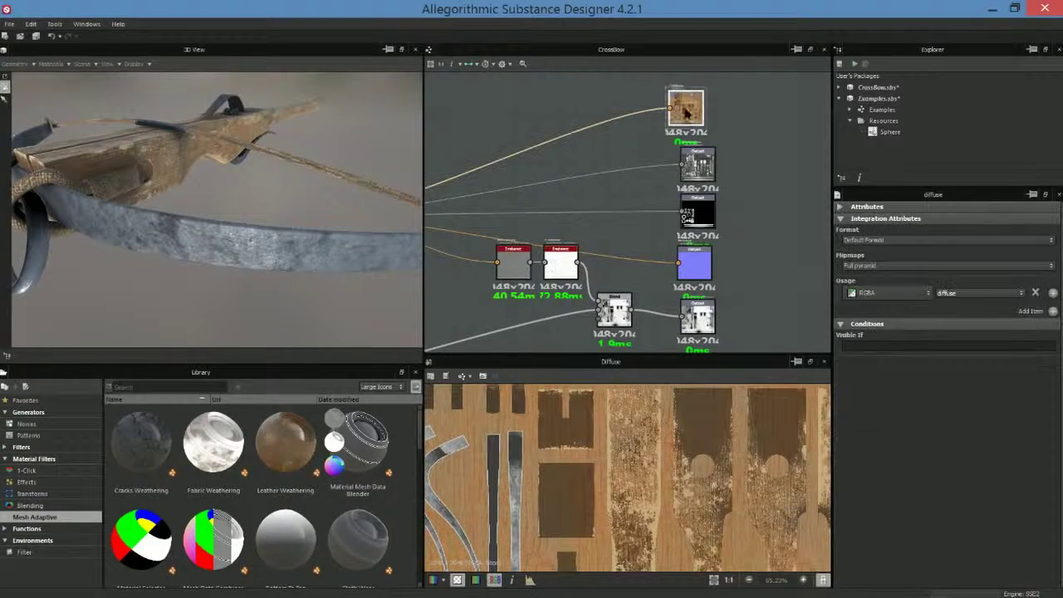
{"action": "left_click_drag", "start_coordinate": [627, 359], "coordinate": [632, 317]}
{"action": "left_click", "coordinate": [712, 579]}
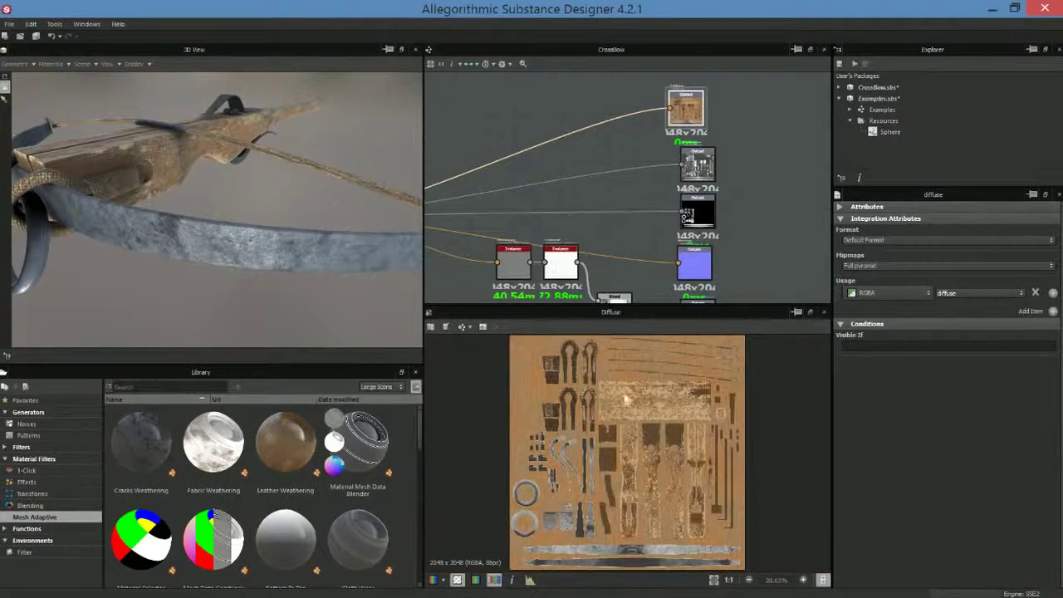
Step: Compare the maps of the roughness and metallic output nodes in the 2D view
{"action": "double_click", "coordinate": [698, 164]}
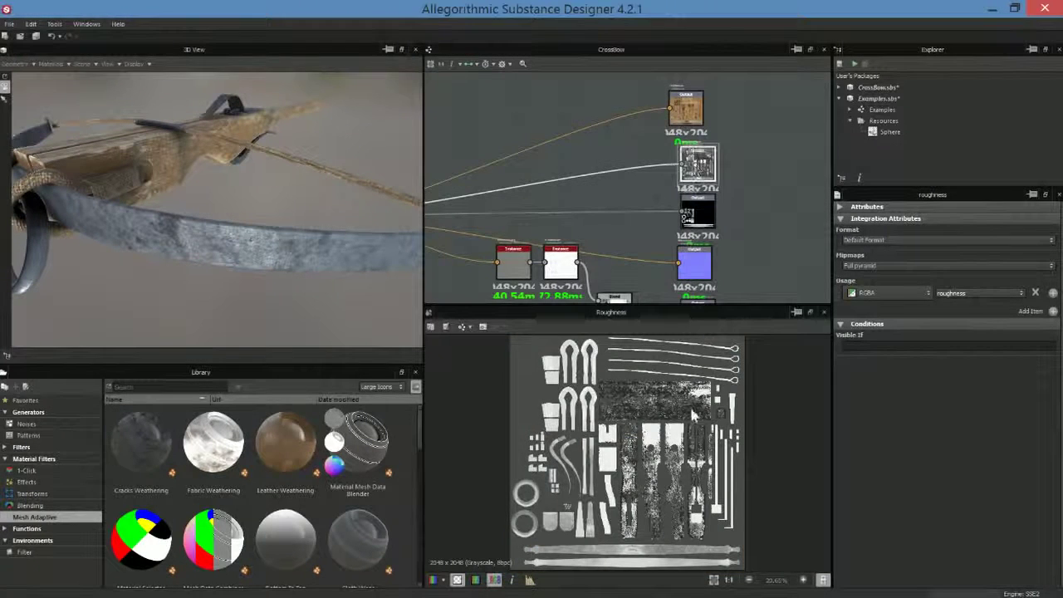
{"action": "double_click", "coordinate": [697, 218]}
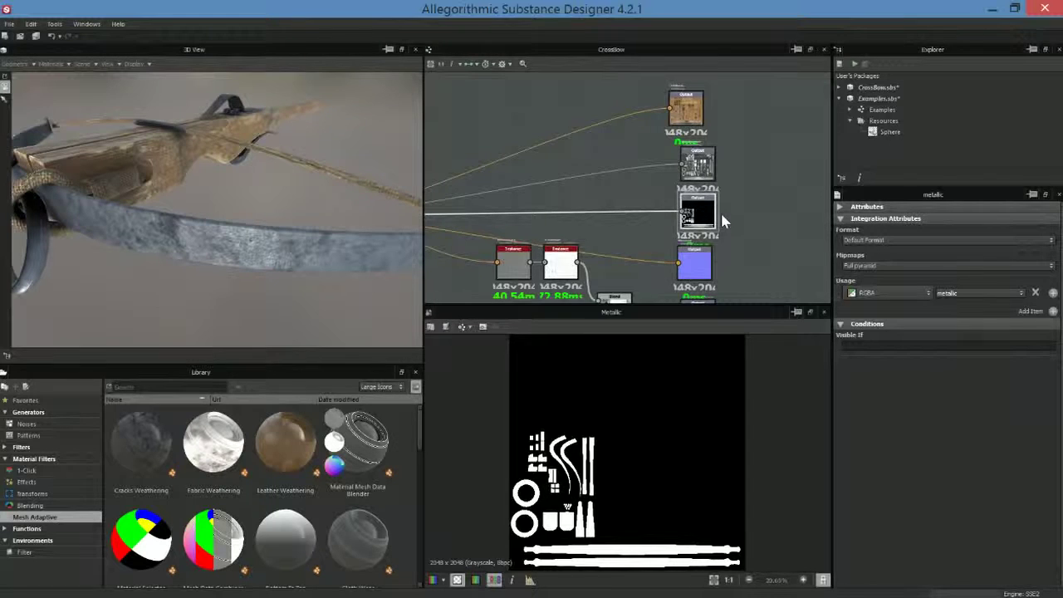
{"action": "left_click", "coordinate": [699, 170]}
{"action": "double_click", "coordinate": [699, 170]}
{"action": "double_click", "coordinate": [698, 214]}
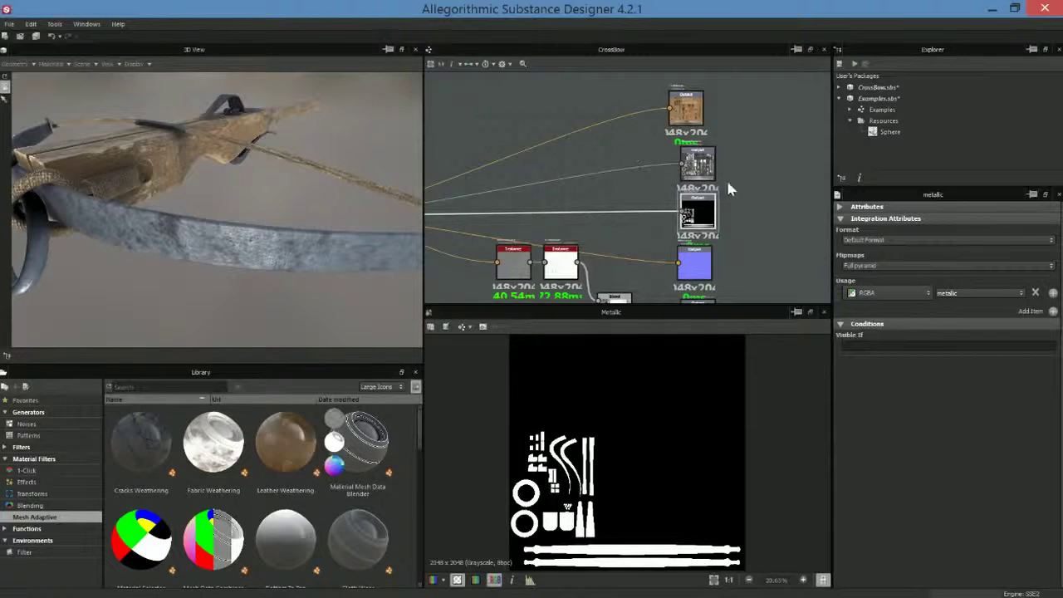
{"action": "left_click", "coordinate": [705, 167]}
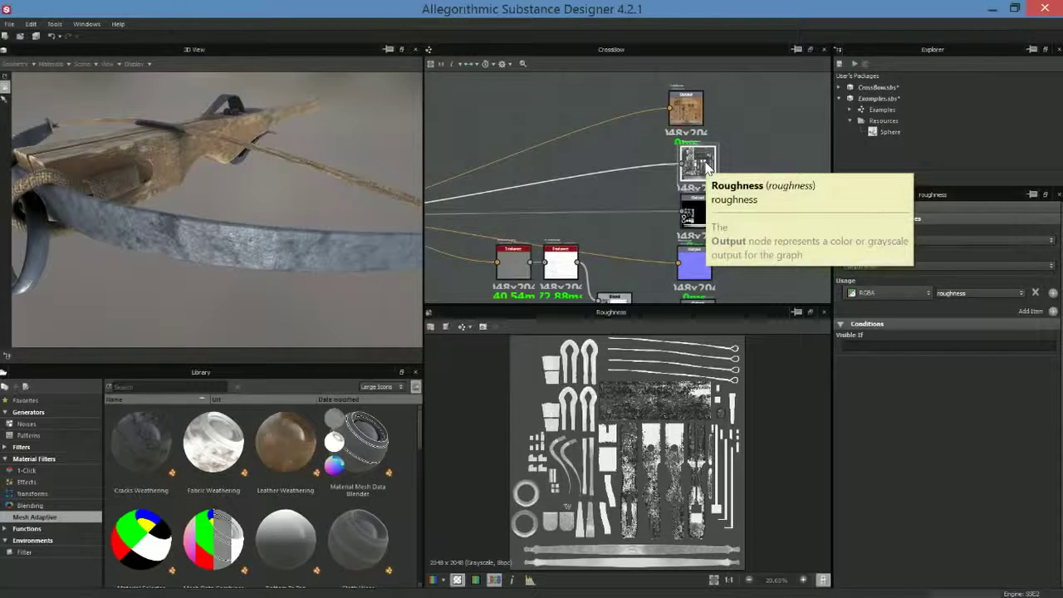
{"action": "left_click", "coordinate": [694, 214]}
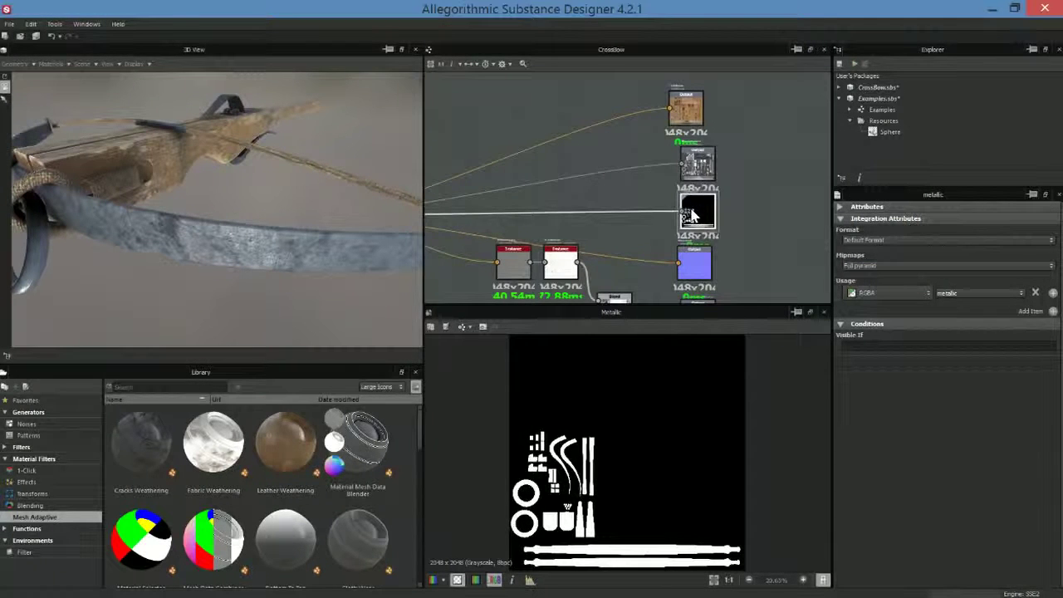
{"action": "left_click", "coordinate": [728, 168]}
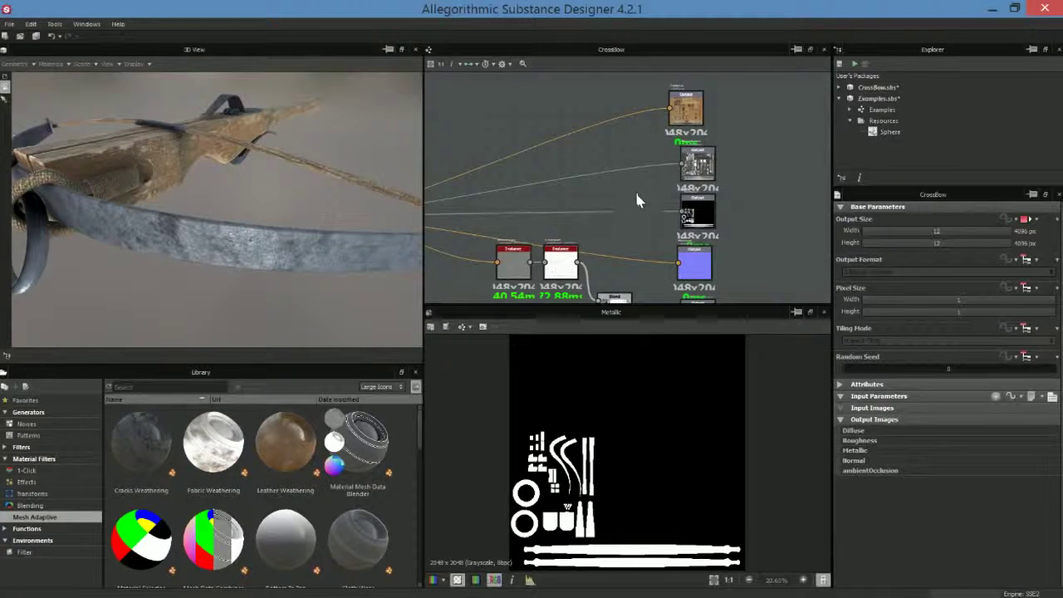
Step: Add the Diffuse/Metallic/Roughness to Diffuse/Specular/Glossiness converter from the Material Filters transforms to the graph near the Material Color node
{"action": "scroll", "coordinate": [636, 195], "scroll_direction": "down", "scroll_amount": 2}
{"action": "middle_click_drag", "start_coordinate": [567, 177], "coordinate": [649, 163]}
{"action": "scroll", "coordinate": [603, 166], "scroll_direction": "up", "scroll_amount": 1}
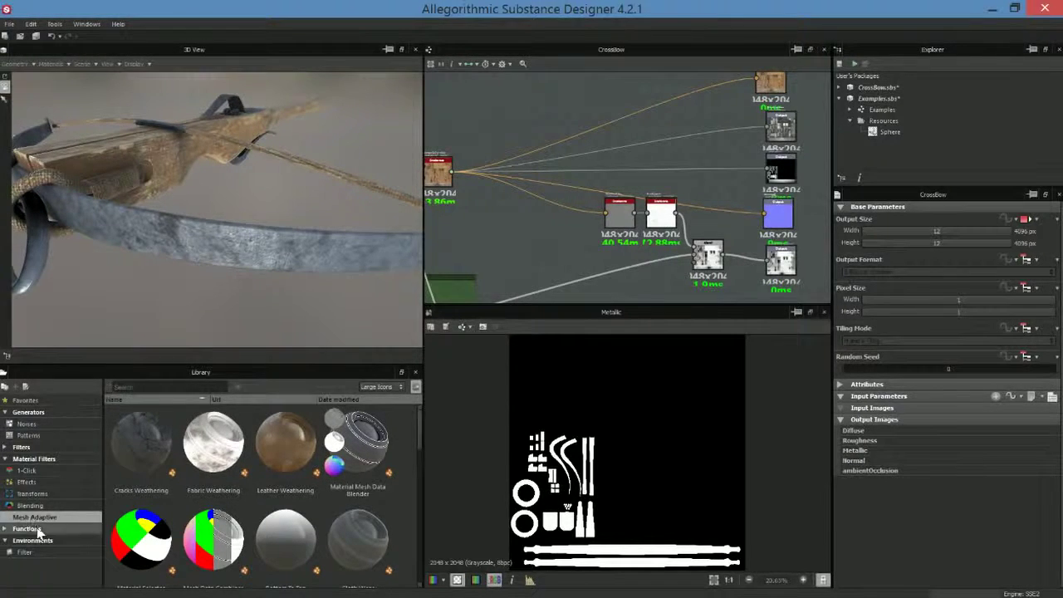
{"action": "left_click", "coordinate": [33, 495]}
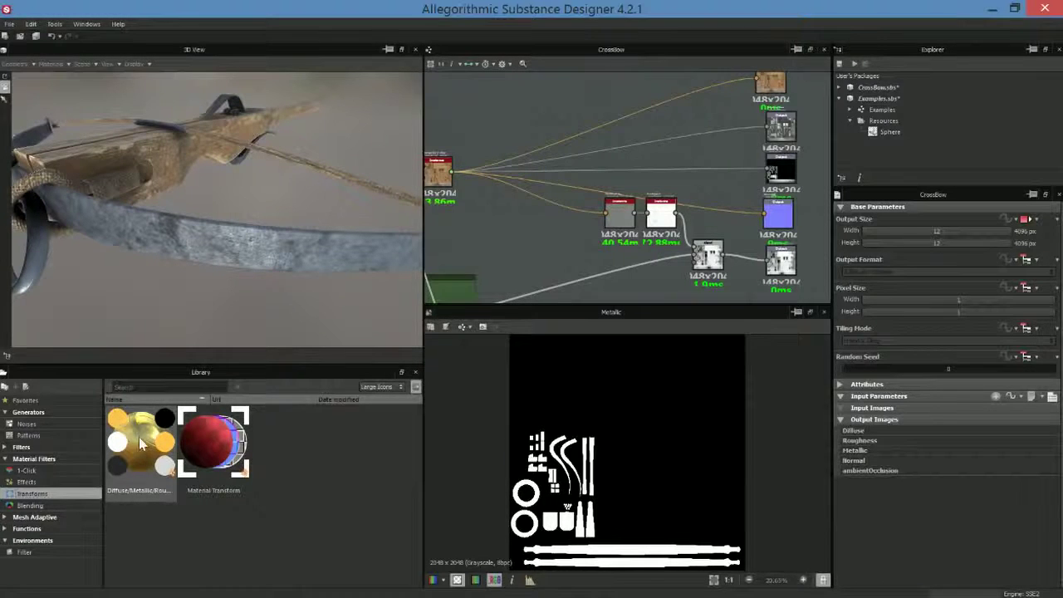
{"action": "left_click_drag", "start_coordinate": [133, 442], "coordinate": [534, 111]}
{"action": "scroll", "coordinate": [586, 135], "scroll_direction": "up", "scroll_amount": 3}
{"action": "middle_click_drag", "start_coordinate": [591, 171], "coordinate": [661, 189]}
{"action": "scroll", "coordinate": [568, 166], "scroll_direction": "up", "scroll_amount": 1}
{"action": "middle_click_drag", "start_coordinate": [568, 166], "coordinate": [583, 143]}
{"action": "middle_click_drag", "start_coordinate": [506, 227], "coordinate": [518, 214]}
{"action": "scroll", "coordinate": [523, 212], "scroll_direction": "down", "scroll_amount": 4}
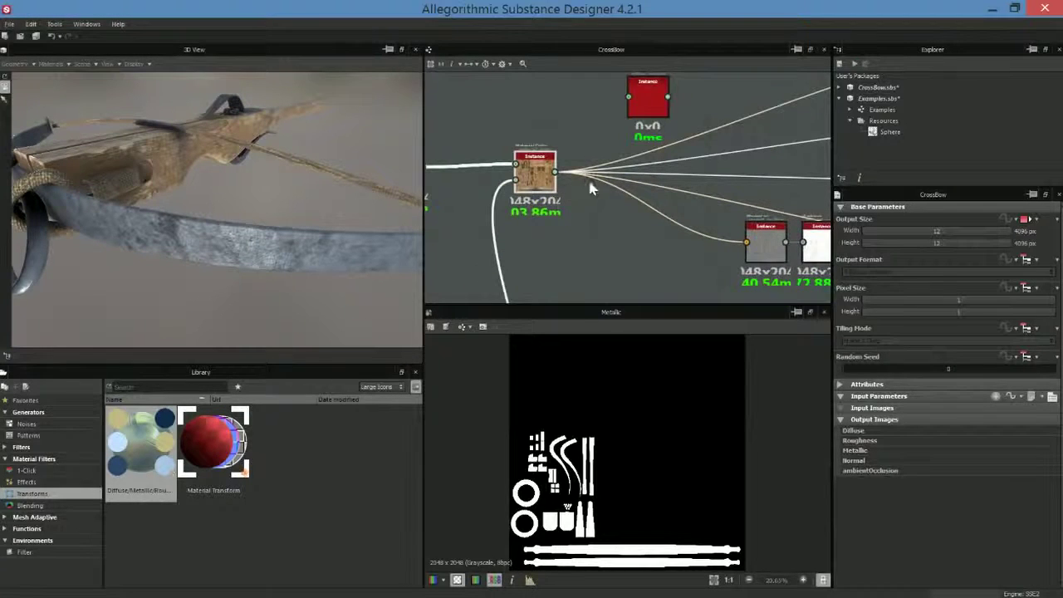
Step: Choose Compact Material as the graph's link creation mode
{"action": "scroll", "coordinate": [595, 180], "scroll_direction": "up", "scroll_amount": 2}
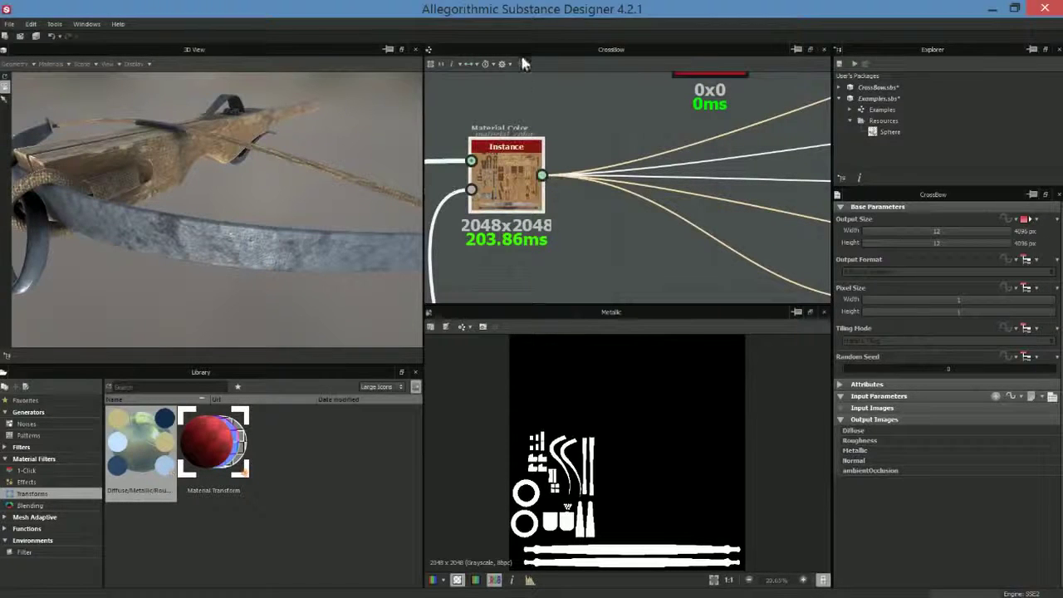
{"action": "left_click", "coordinate": [471, 64]}
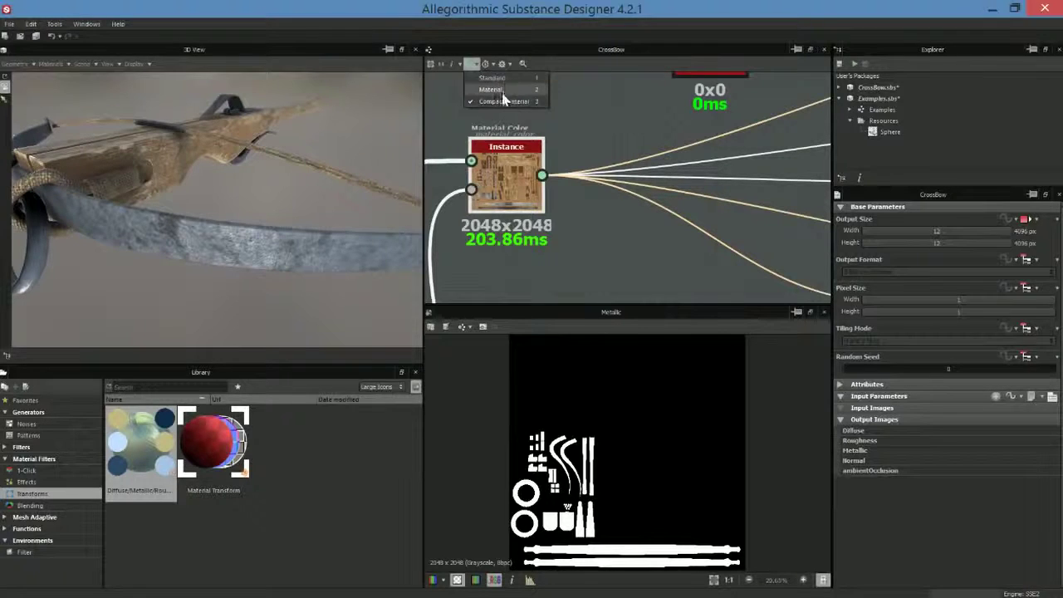
{"action": "left_click", "coordinate": [529, 102]}
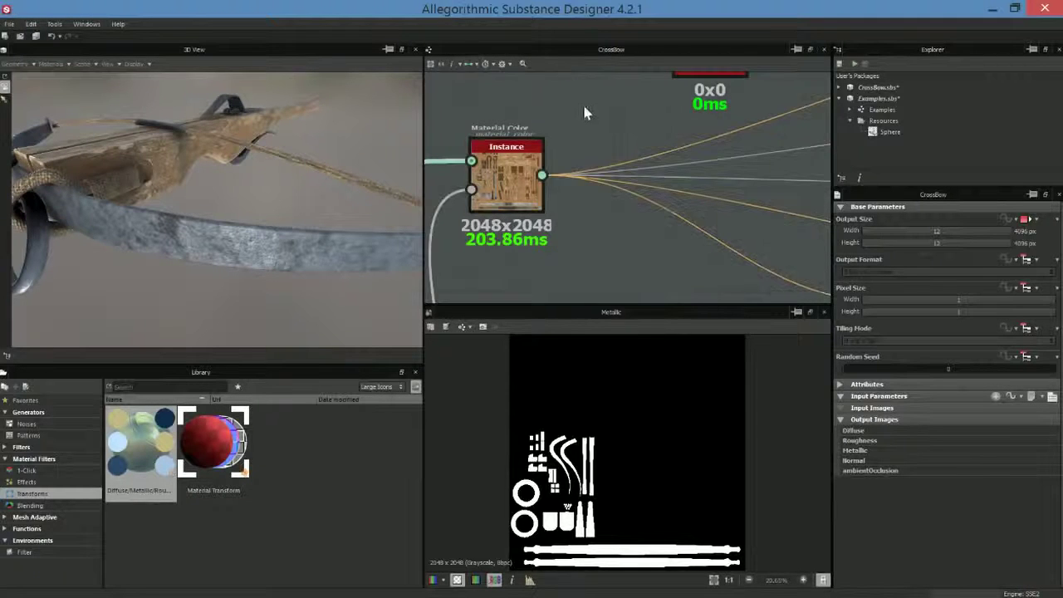
Step: Connect the Material Color node's output to the converter node and display the converter's result in the 2D view
{"action": "scroll", "coordinate": [598, 181], "scroll_direction": "down", "scroll_amount": 5}
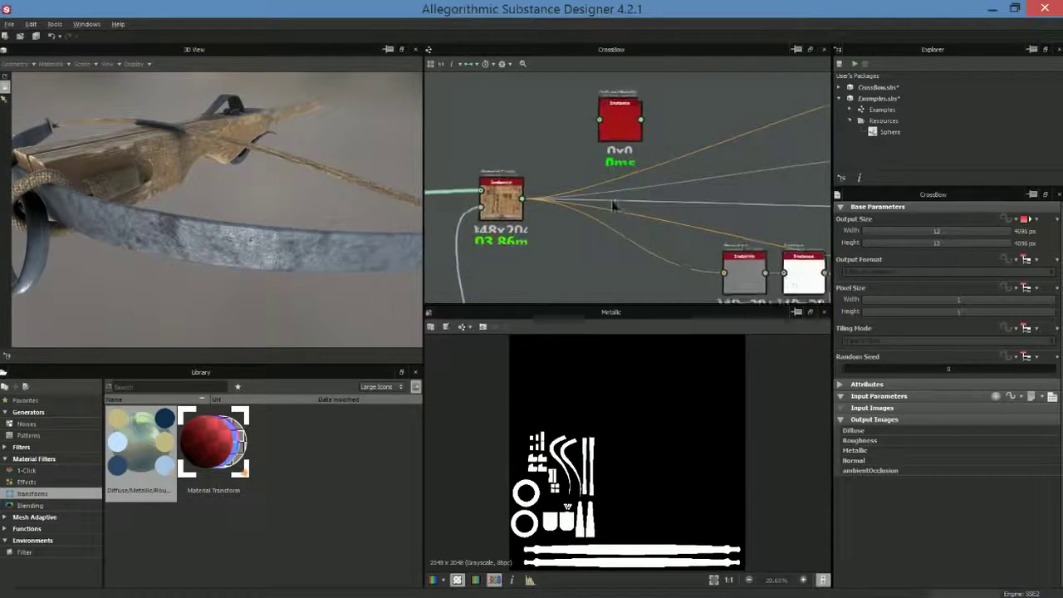
{"action": "left_click_drag", "start_coordinate": [495, 156], "coordinate": [502, 162]}
{"action": "scroll", "coordinate": [607, 182], "scroll_direction": "down", "scroll_amount": 1}
{"action": "middle_click_drag", "start_coordinate": [606, 182], "coordinate": [524, 200]}
{"action": "middle_click_drag", "start_coordinate": [472, 151], "coordinate": [578, 152]}
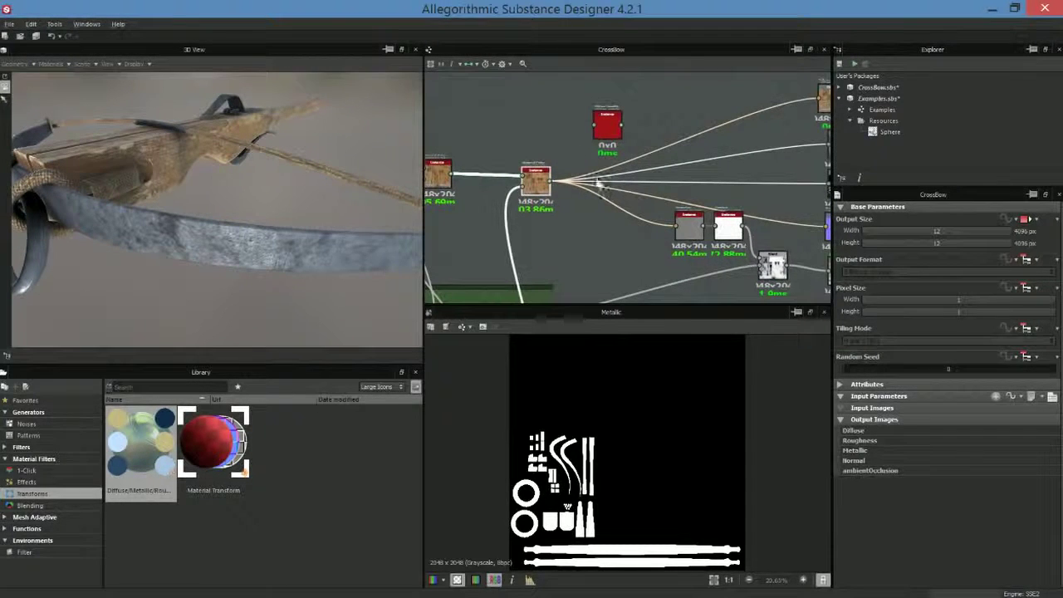
{"action": "double_click", "coordinate": [608, 127]}
{"action": "scroll", "coordinate": [613, 126], "scroll_direction": "up", "scroll_amount": 3}
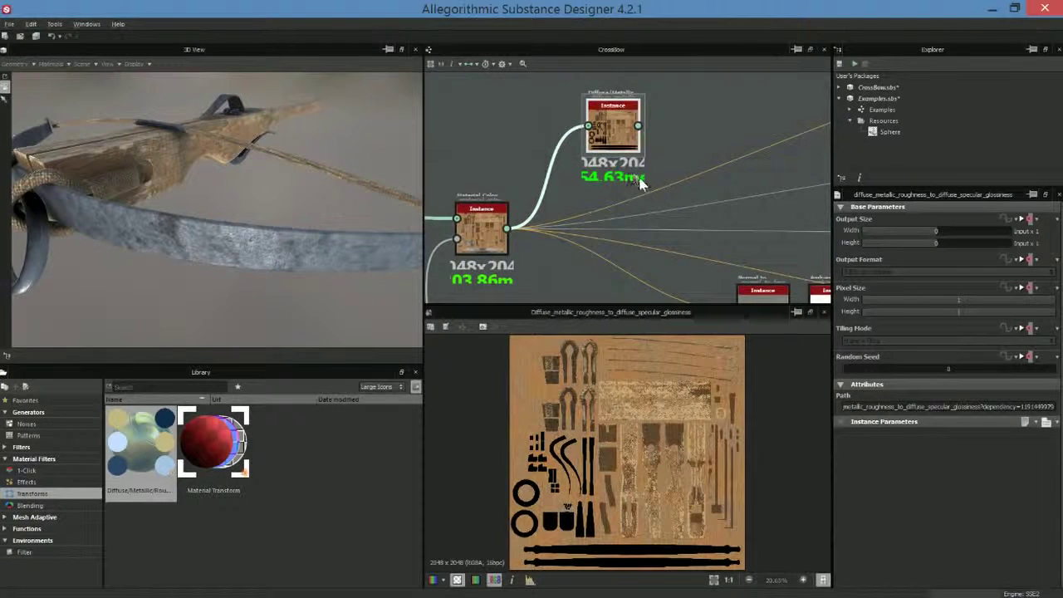
{"action": "scroll", "coordinate": [616, 137], "scroll_direction": "up", "scroll_amount": 1}
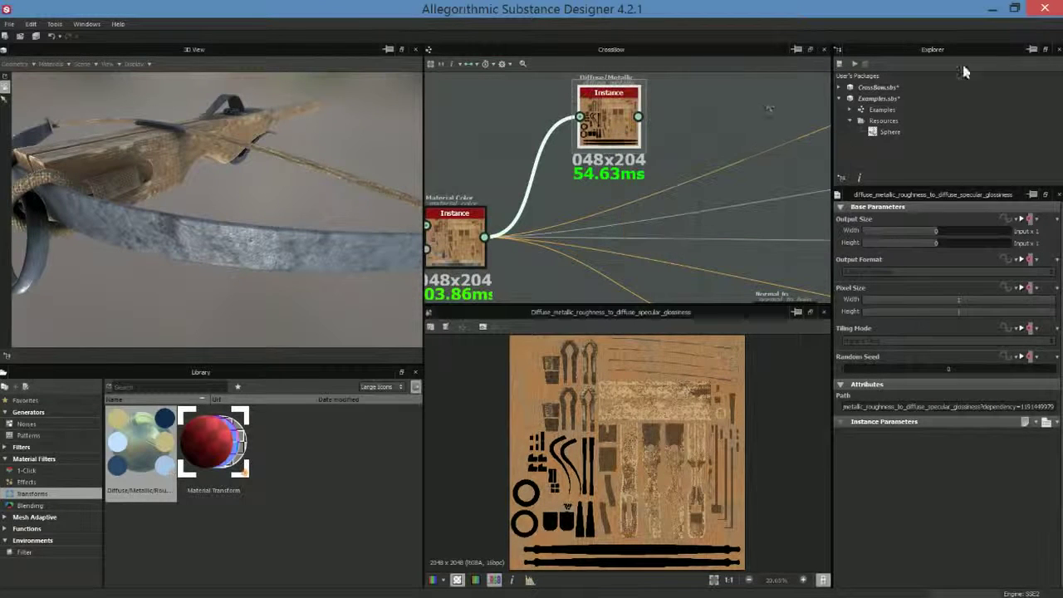
Step: Switch the graph's link creation mode to Material to expose the converter node's individual connectors
{"action": "scroll", "coordinate": [664, 112], "scroll_direction": "down", "scroll_amount": 1}
{"action": "left_click", "coordinate": [470, 65]}
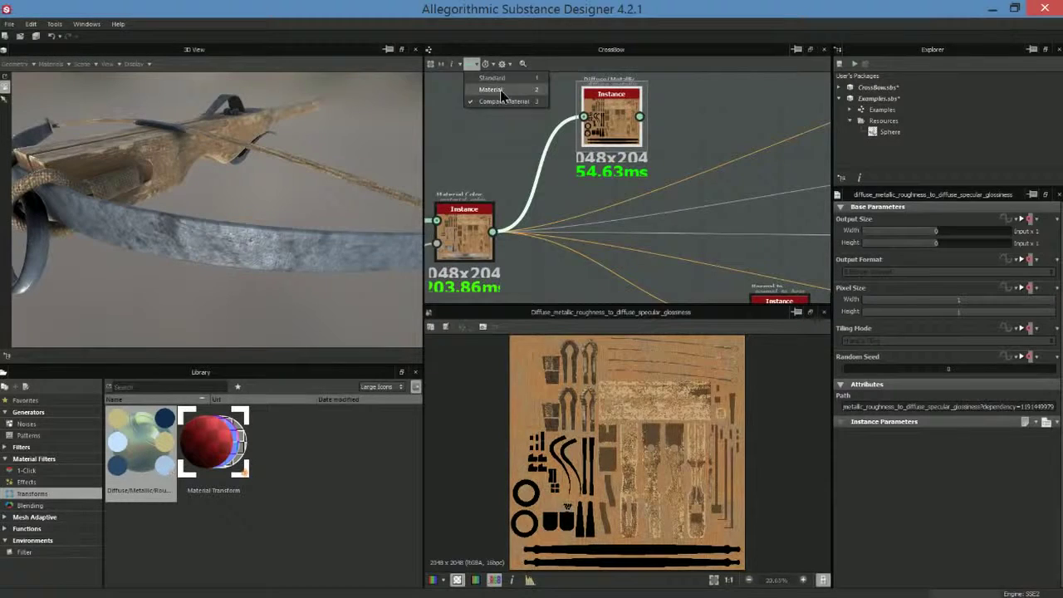
{"action": "left_click", "coordinate": [500, 89]}
{"action": "scroll", "coordinate": [679, 218], "scroll_direction": "up", "scroll_amount": 3}
{"action": "left_click_drag", "start_coordinate": [581, 148], "coordinate": [593, 138]}
{"action": "scroll", "coordinate": [647, 146], "scroll_direction": "down", "scroll_amount": 1}
{"action": "middle_click_drag", "start_coordinate": [636, 143], "coordinate": [595, 192]}
{"action": "scroll", "coordinate": [595, 158], "scroll_direction": "up", "scroll_amount": 3}
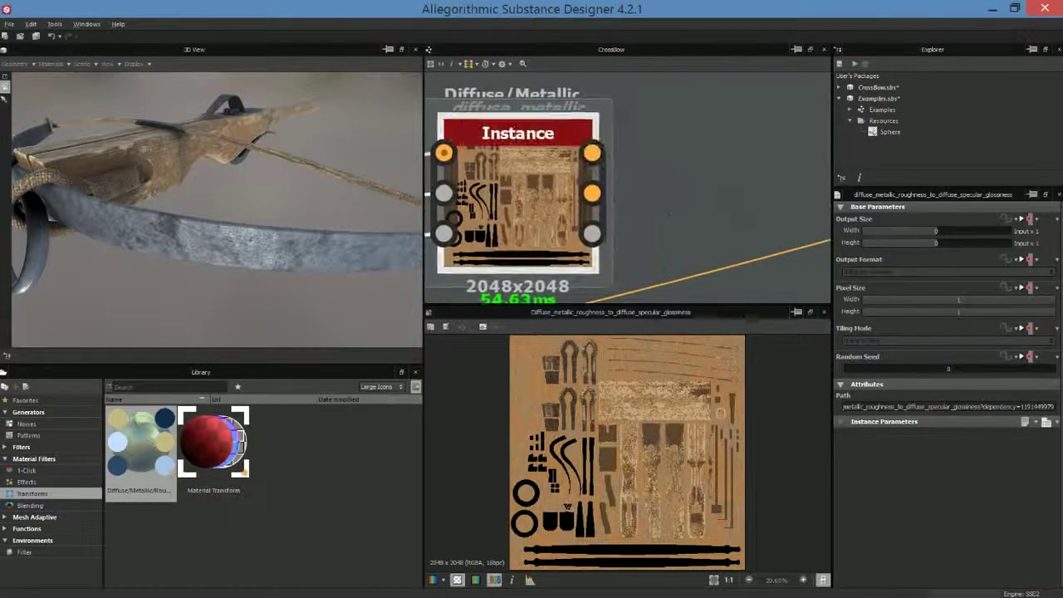
{"action": "middle_click_drag", "start_coordinate": [673, 152], "coordinate": [654, 135]}
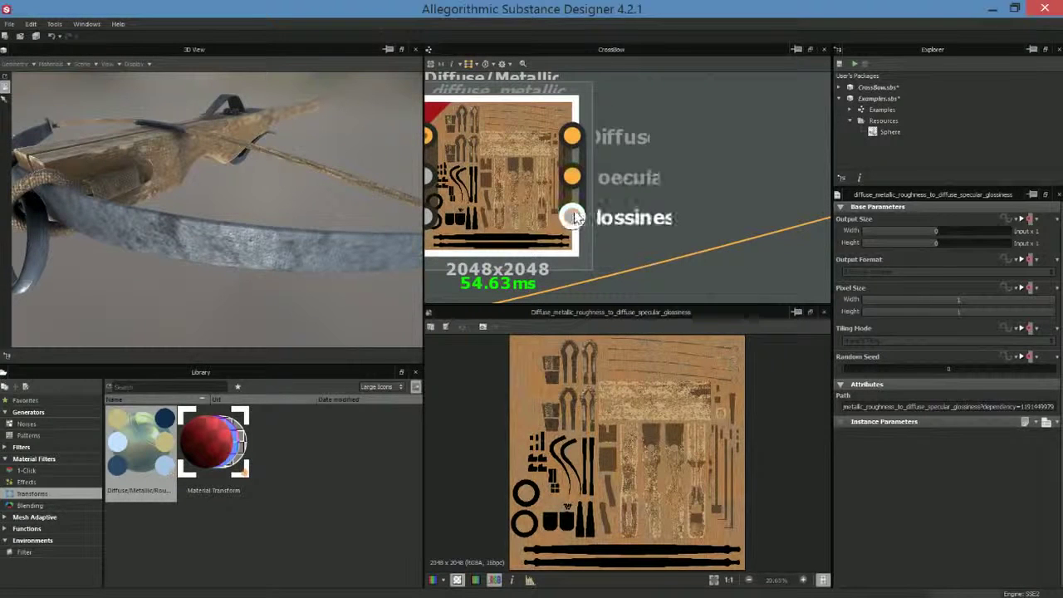
Step: Preview the converter's Diffuse output and inspect its Specular output up close in the 2D view
{"action": "left_click", "coordinate": [573, 136]}
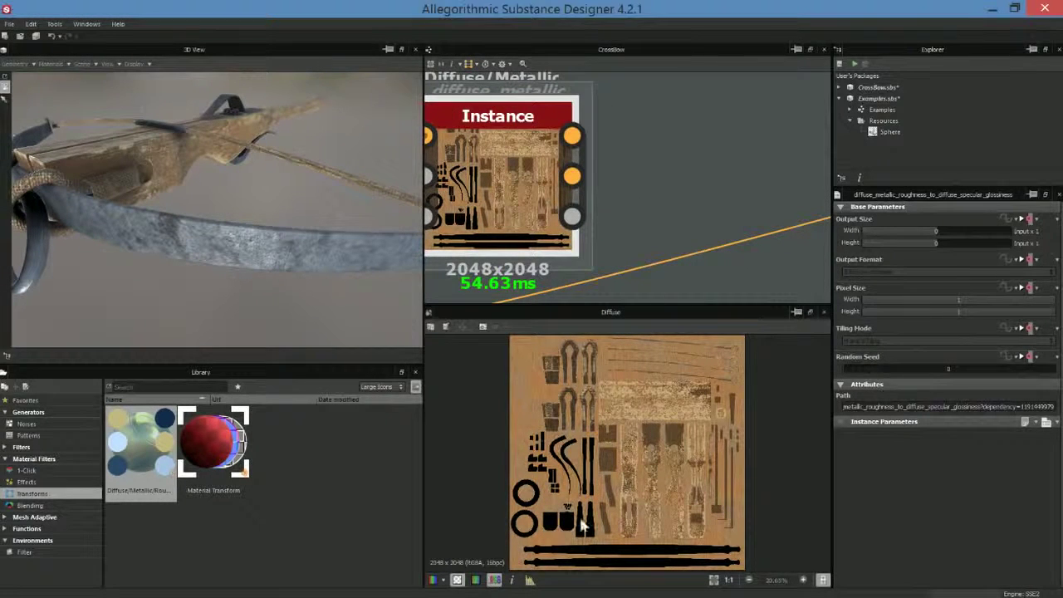
{"action": "left_click", "coordinate": [572, 176]}
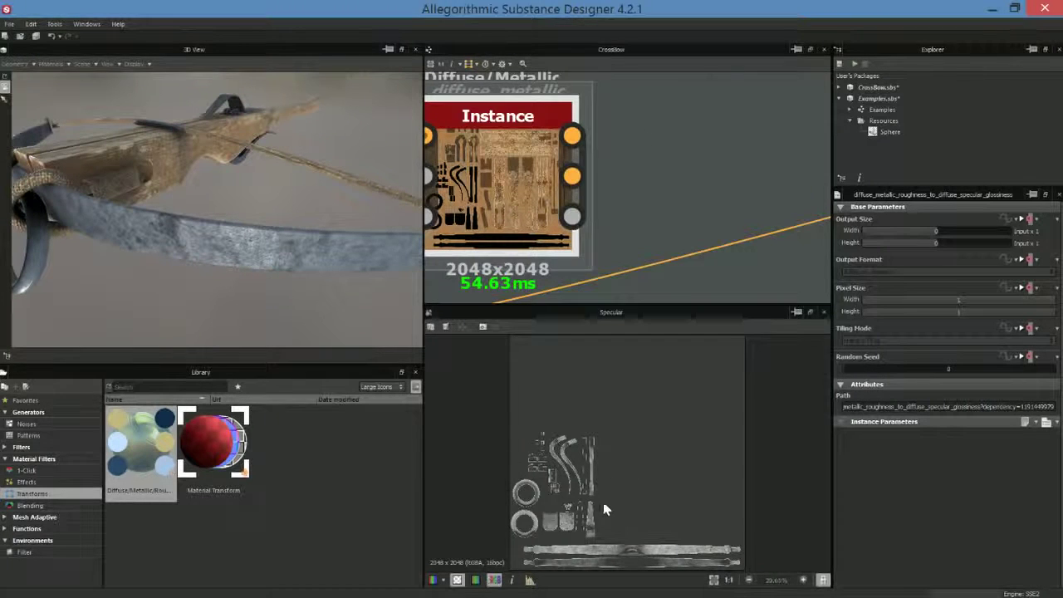
{"action": "scroll", "coordinate": [605, 499], "scroll_direction": "up", "scroll_amount": 3}
{"action": "scroll", "coordinate": [536, 409], "scroll_direction": "up", "scroll_amount": 2}
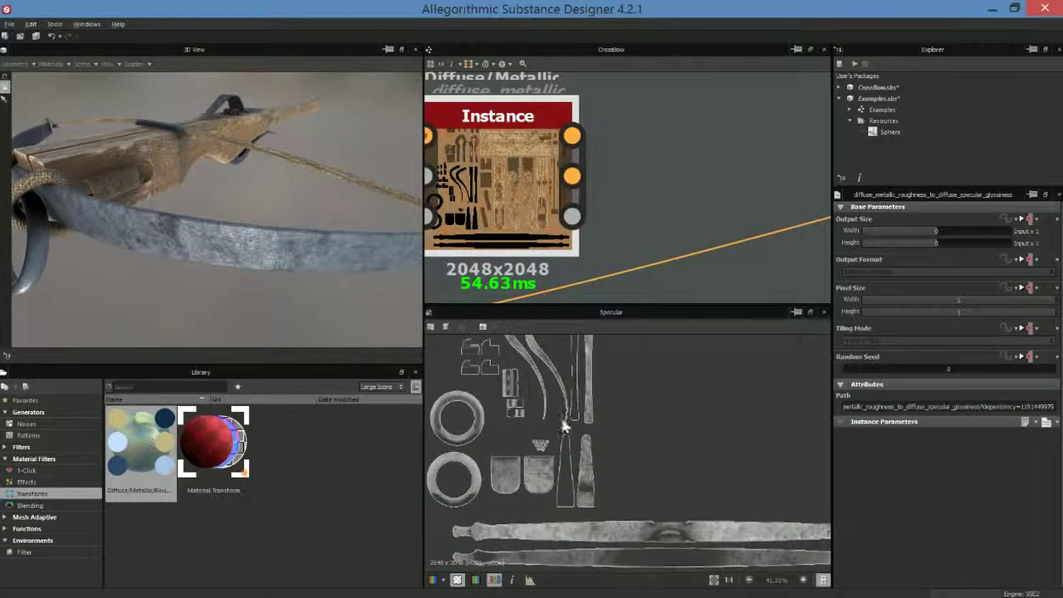
{"action": "scroll", "coordinate": [610, 116], "scroll_direction": "up", "scroll_amount": 3}
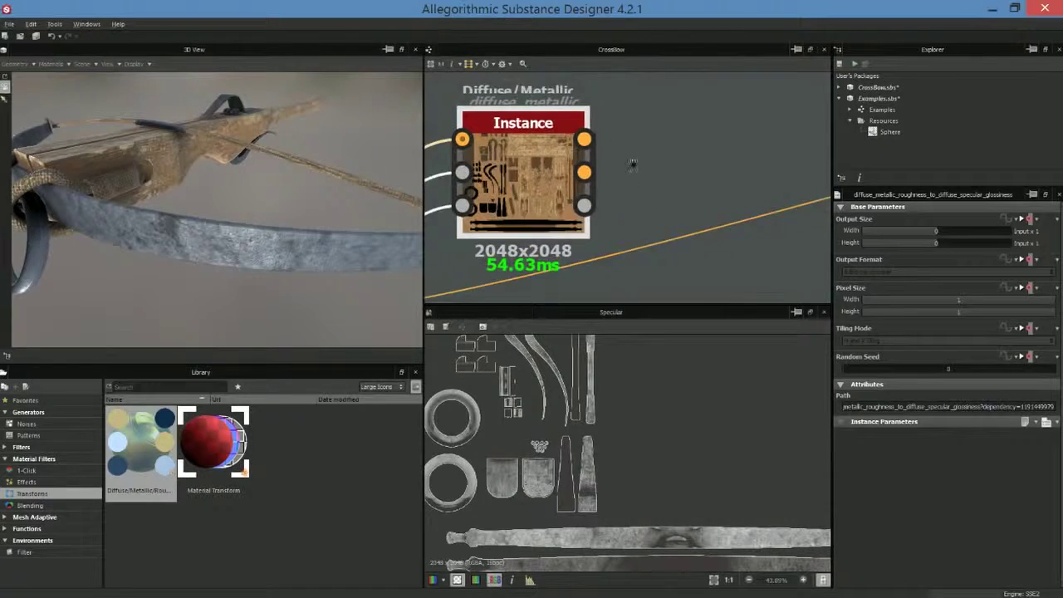
Step: Compare the converter's Glossiness and Specular output maps in the 2D view
{"action": "left_click", "coordinate": [596, 160]}
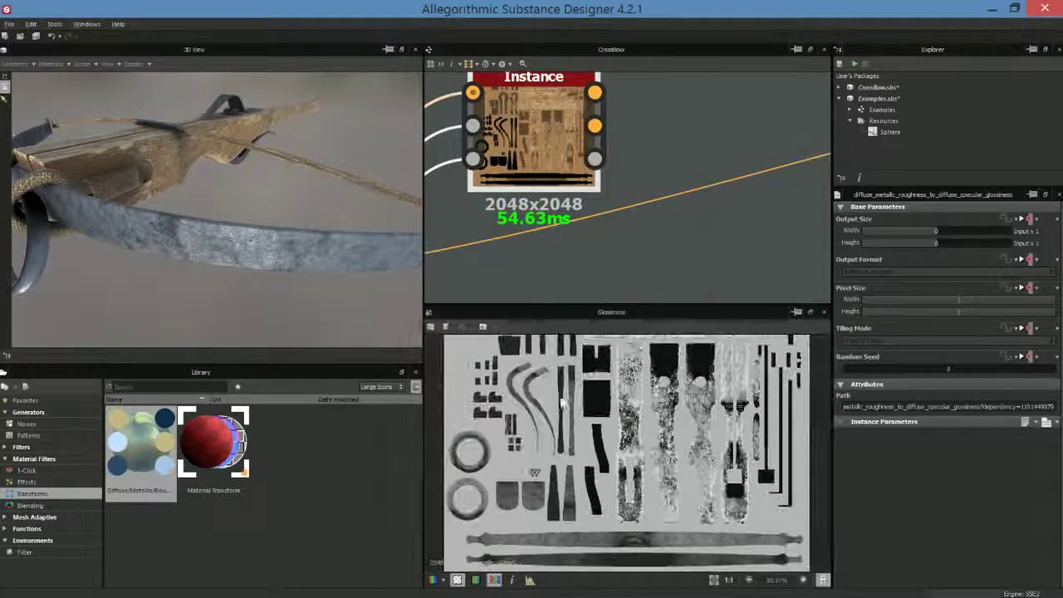
{"action": "double_click", "coordinate": [595, 128]}
{"action": "double_click", "coordinate": [595, 159]}
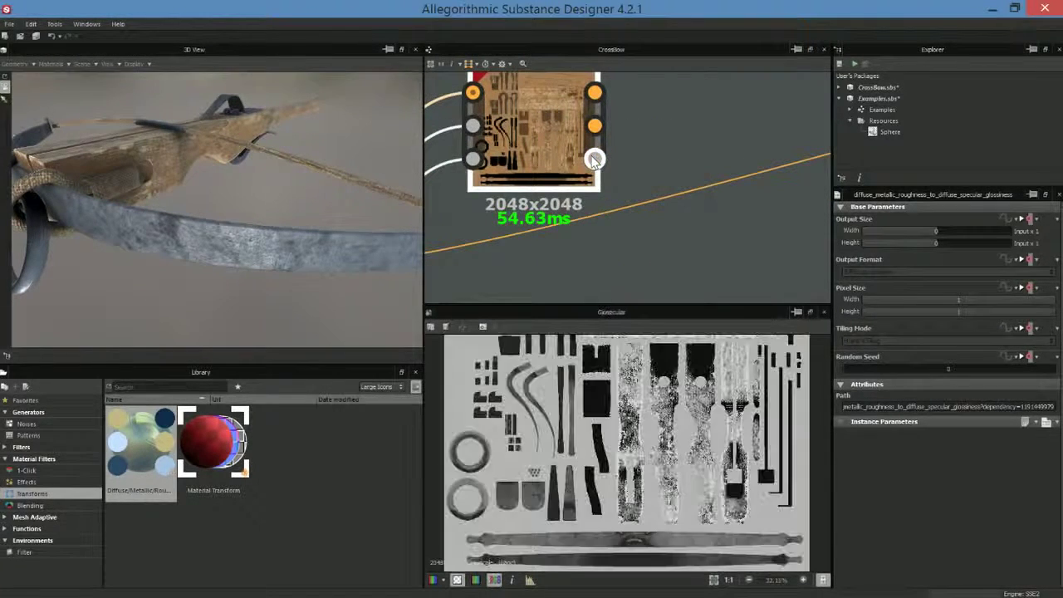
{"action": "scroll", "coordinate": [706, 455], "scroll_direction": "down", "scroll_amount": 2}
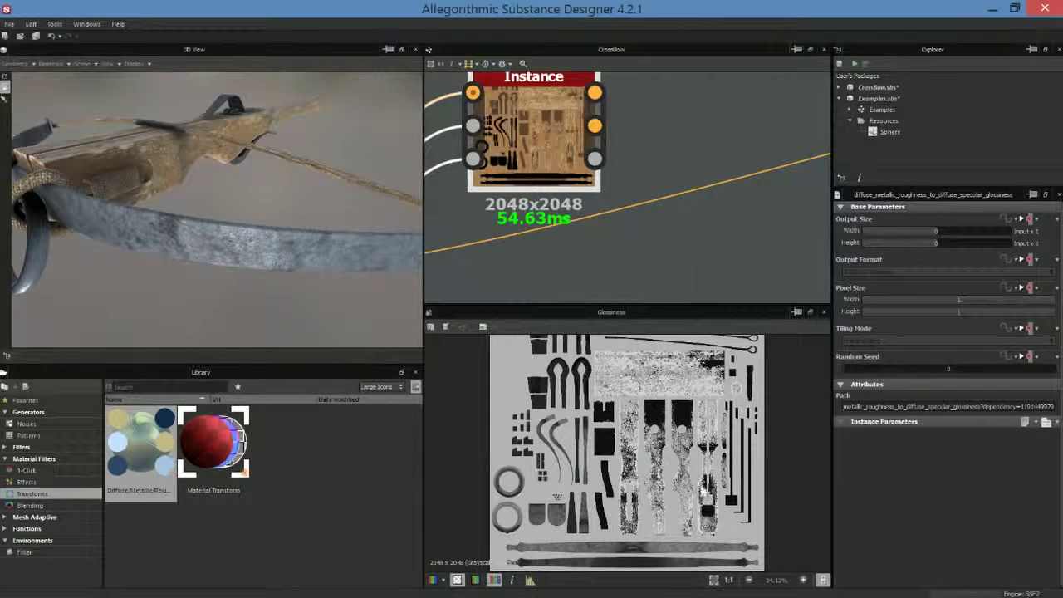
{"action": "scroll", "coordinate": [656, 237], "scroll_direction": "down", "scroll_amount": 2}
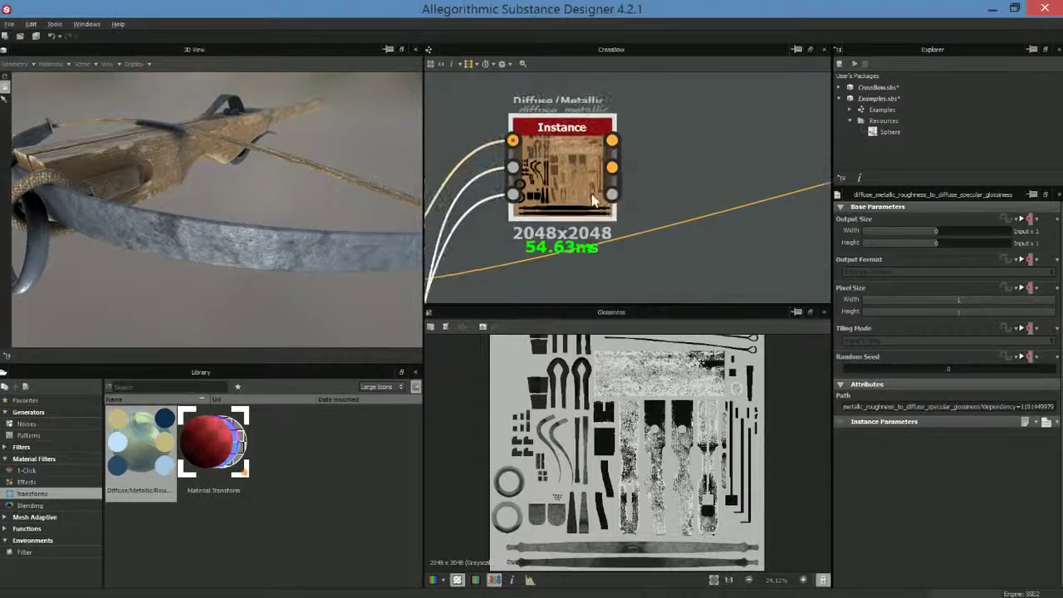
{"action": "left_click", "coordinate": [583, 156]}
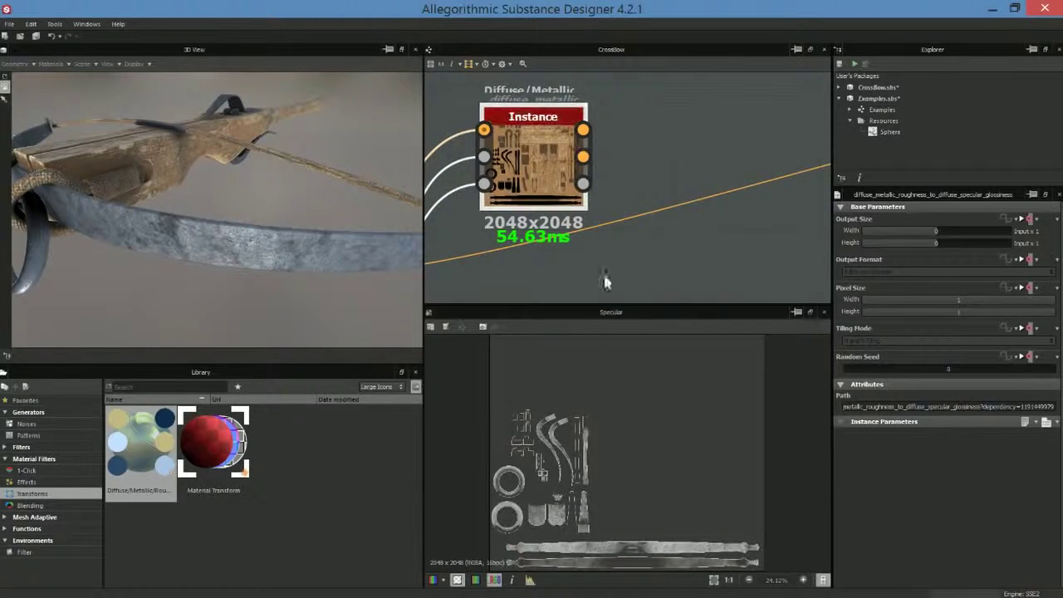
Step: Inspect the converter's Specular map up close, and preview its Glossiness output in the 2D view
{"action": "scroll", "coordinate": [558, 490], "scroll_direction": "up", "scroll_amount": 5}
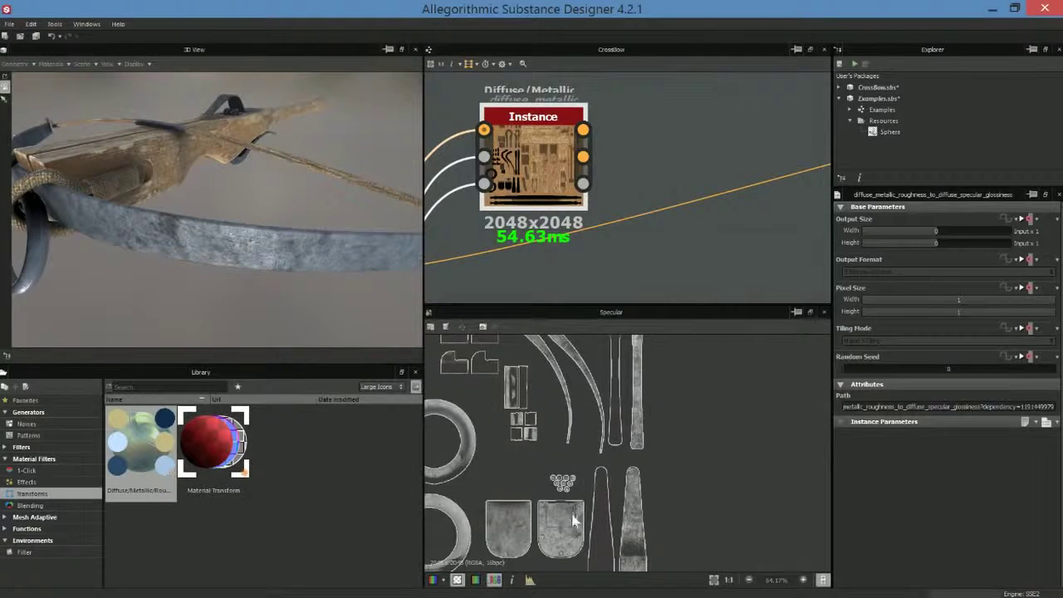
{"action": "scroll", "coordinate": [598, 517], "scroll_direction": "down", "scroll_amount": 1}
{"action": "scroll", "coordinate": [597, 516], "scroll_direction": "down", "scroll_amount": 1}
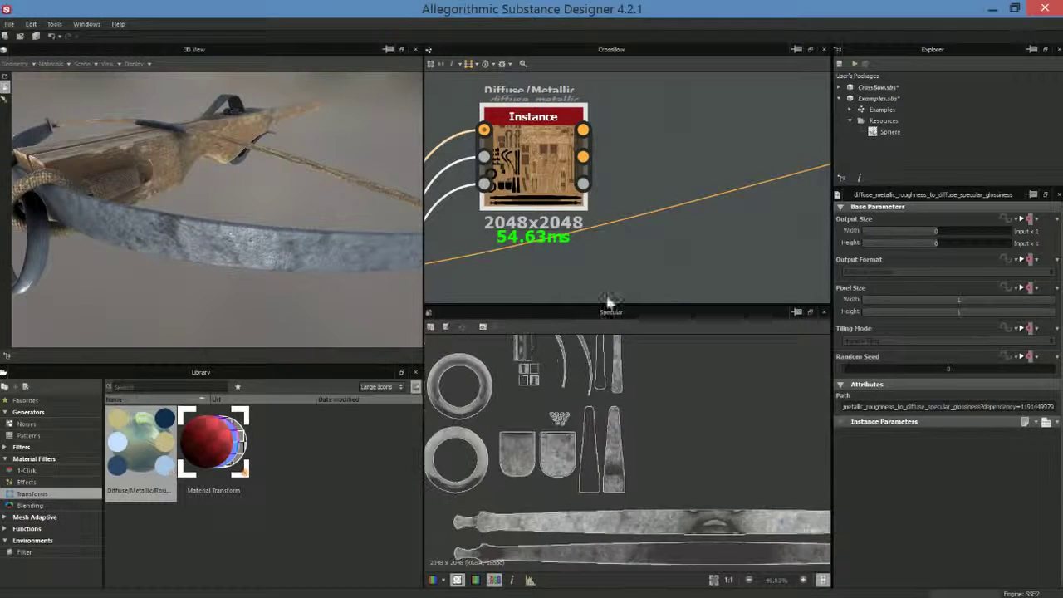
{"action": "left_click", "coordinate": [584, 184]}
{"action": "scroll", "coordinate": [636, 448], "scroll_direction": "down", "scroll_amount": 5}
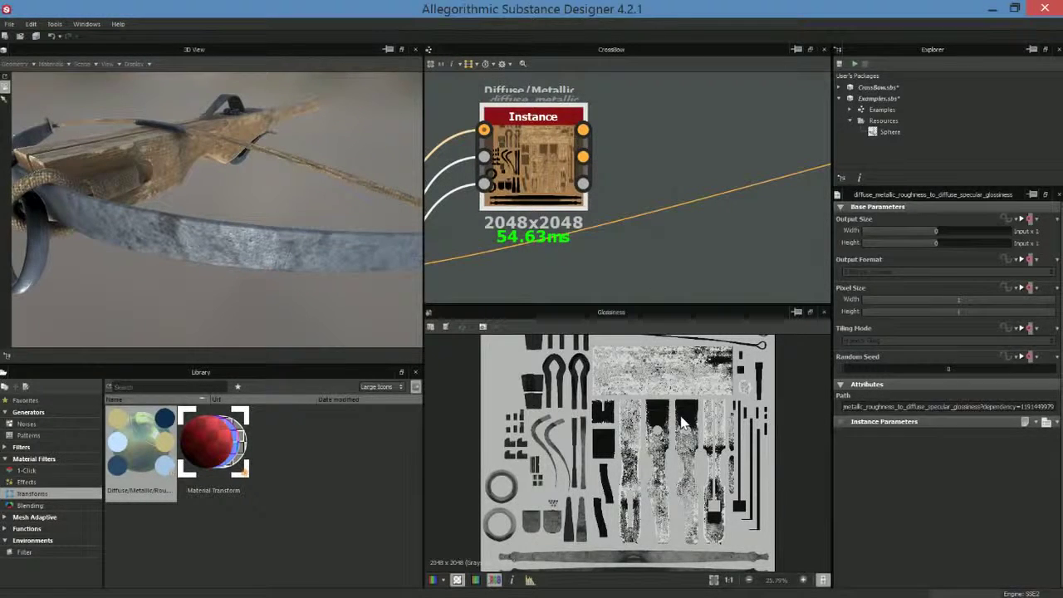
Step: Preview the converter node's Metallic and Roughness inputs in the 2D view
{"action": "scroll", "coordinate": [638, 200], "scroll_direction": "down", "scroll_amount": 1}
{"action": "middle_click_drag", "start_coordinate": [631, 199], "coordinate": [747, 194]}
{"action": "scroll", "coordinate": [739, 194], "scroll_direction": "up", "scroll_amount": 2}
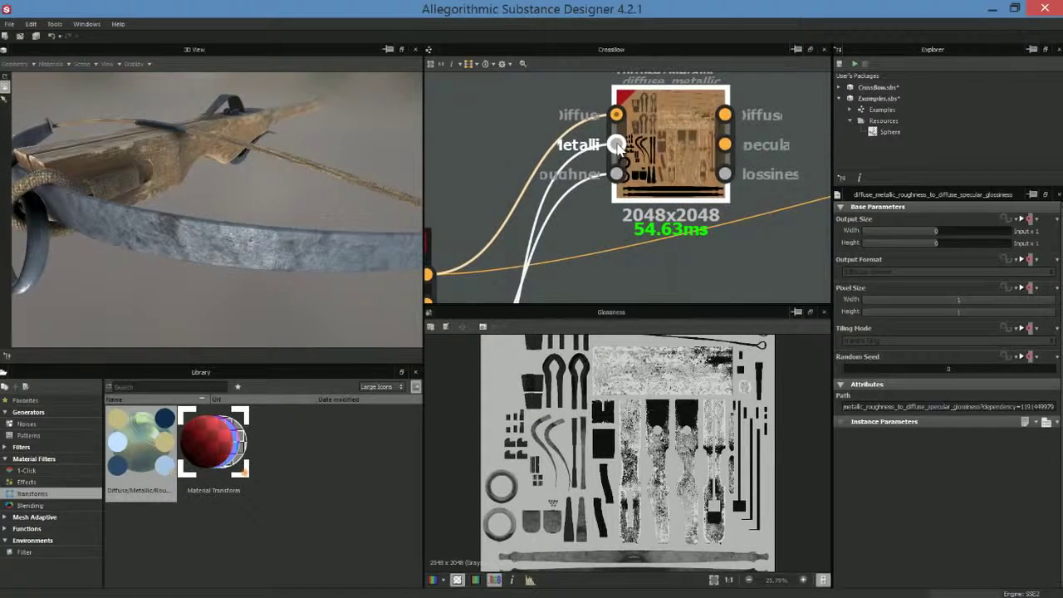
{"action": "left_click", "coordinate": [617, 145]}
{"action": "scroll", "coordinate": [624, 502], "scroll_direction": "up", "scroll_amount": 2}
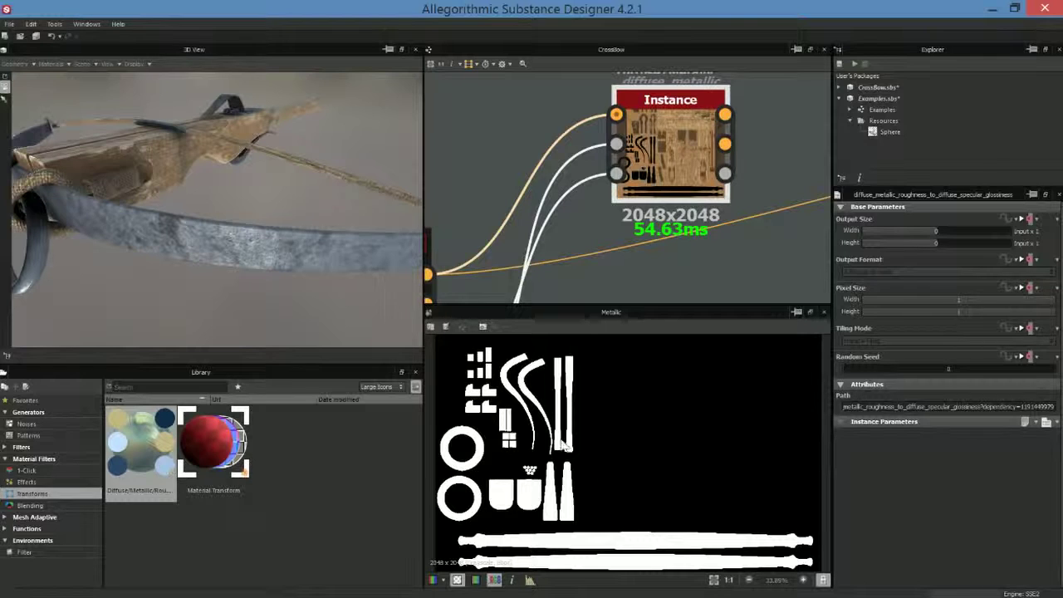
{"action": "left_click", "coordinate": [616, 173]}
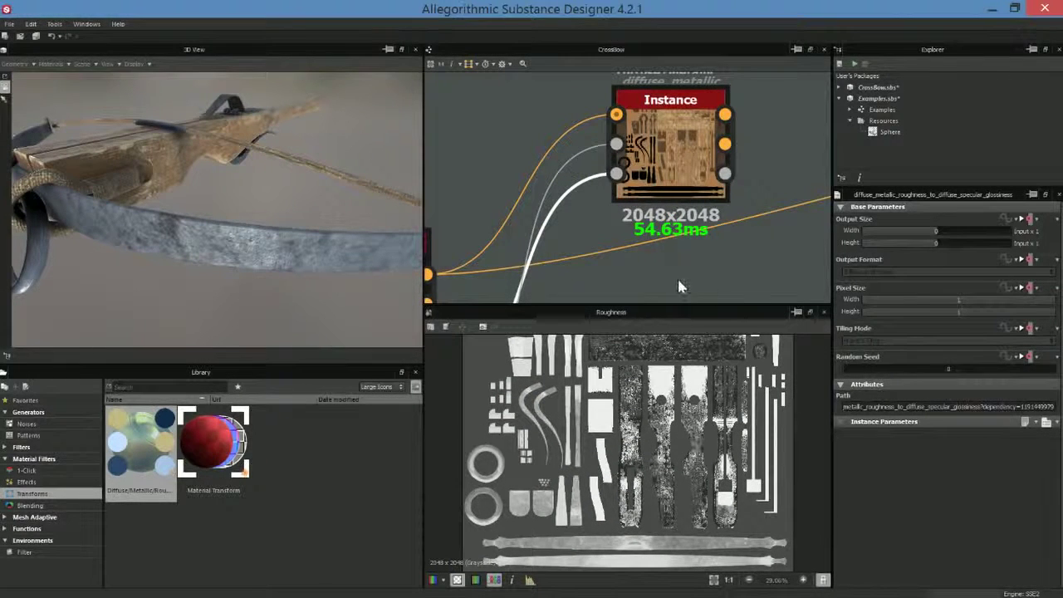
Step: Adjust the converter node's position slightly in the graph near the Material Color node
{"action": "scroll", "coordinate": [656, 228], "scroll_direction": "down", "scroll_amount": 3}
{"action": "middle_click_drag", "start_coordinate": [584, 193], "coordinate": [551, 97]}
{"action": "left_click_drag", "start_coordinate": [625, 108], "coordinate": [639, 121]}
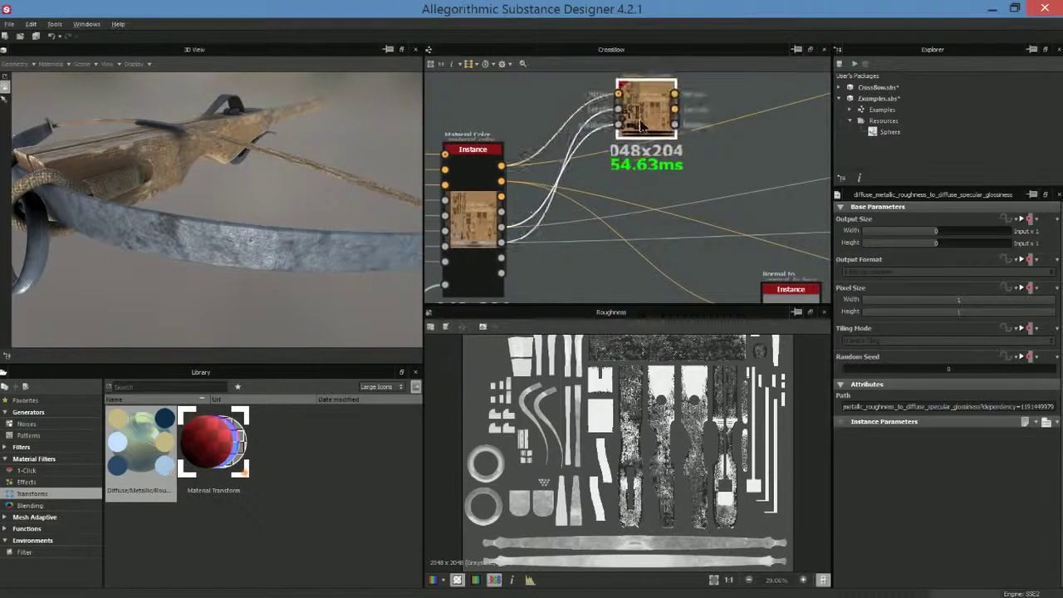
{"action": "scroll", "coordinate": [641, 126], "scroll_direction": "down", "scroll_amount": 2}
{"action": "middle_click_drag", "start_coordinate": [671, 156], "coordinate": [621, 168]}
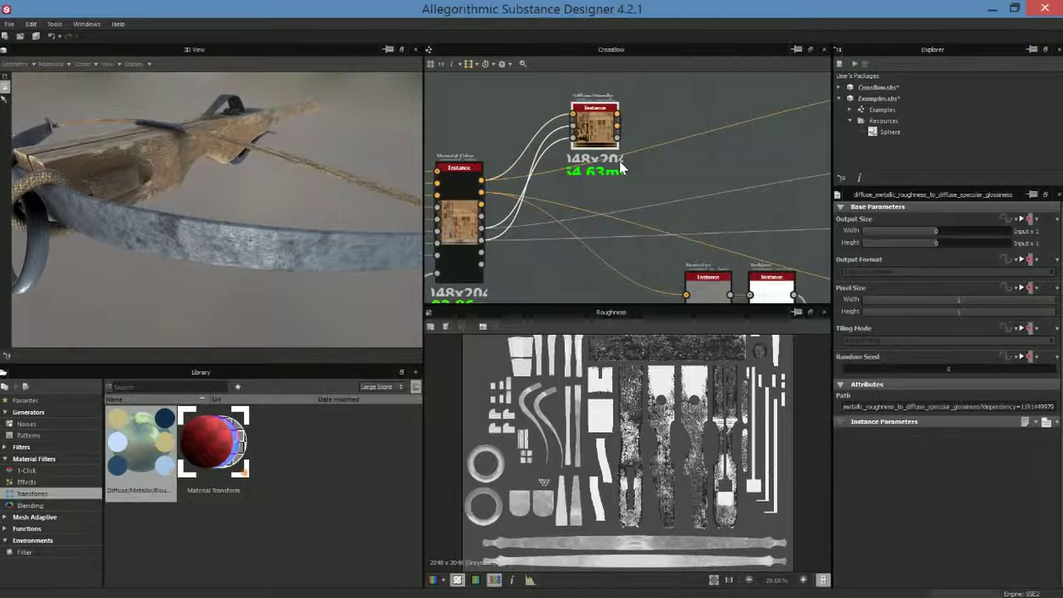
{"action": "scroll", "coordinate": [477, 212], "scroll_direction": "up", "scroll_amount": 2}
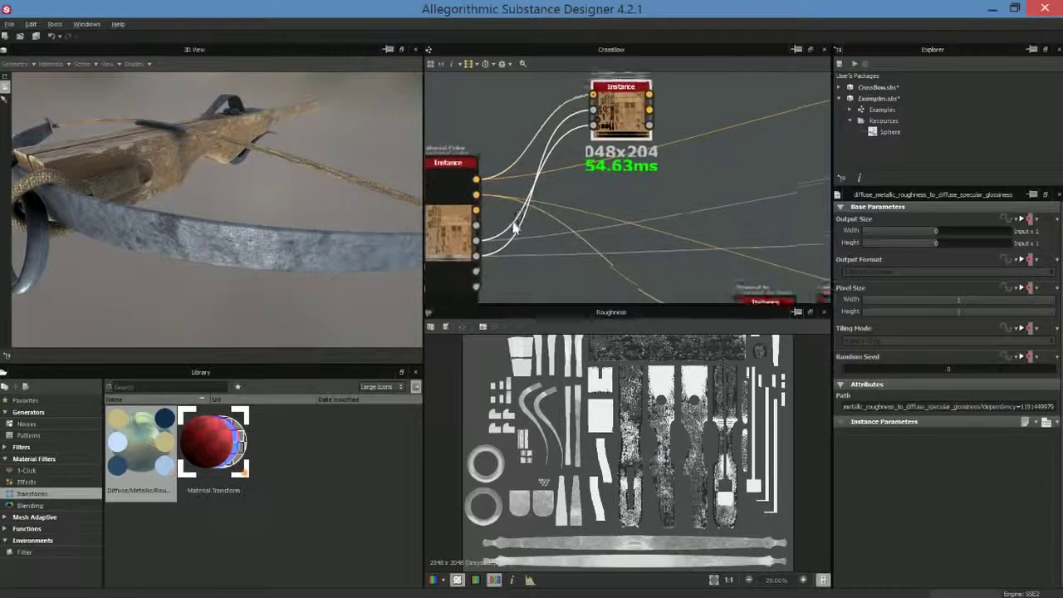
{"action": "scroll", "coordinate": [577, 121], "scroll_direction": "up", "scroll_amount": 2}
{"action": "middle_click_drag", "start_coordinate": [576, 121], "coordinate": [520, 159]}
{"action": "scroll", "coordinate": [544, 155], "scroll_direction": "down", "scroll_amount": 1}
{"action": "left_click_drag", "start_coordinate": [598, 146], "coordinate": [598, 141]}
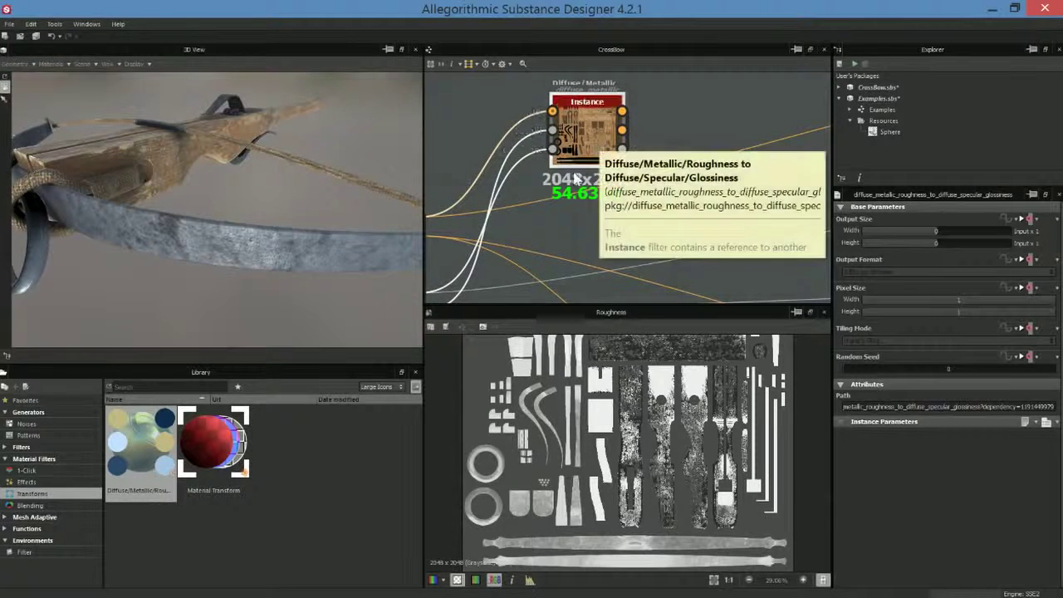
Step: Compare the converter's Specular and Glossiness outputs with its Metallic and Roughness inputs in the 2D view
{"action": "scroll", "coordinate": [602, 213], "scroll_direction": "down", "scroll_amount": 1}
{"action": "middle_click_drag", "start_coordinate": [602, 214], "coordinate": [606, 197]}
{"action": "scroll", "coordinate": [631, 133], "scroll_direction": "up", "scroll_amount": 3}
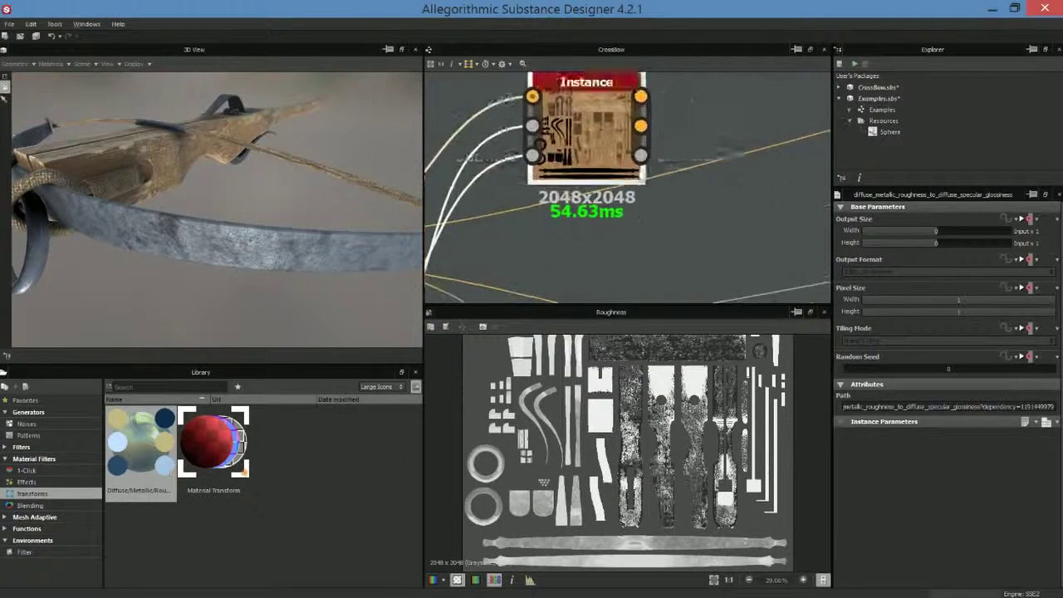
{"action": "left_click", "coordinate": [640, 126]}
{"action": "scroll", "coordinate": [584, 452], "scroll_direction": "up", "scroll_amount": 1}
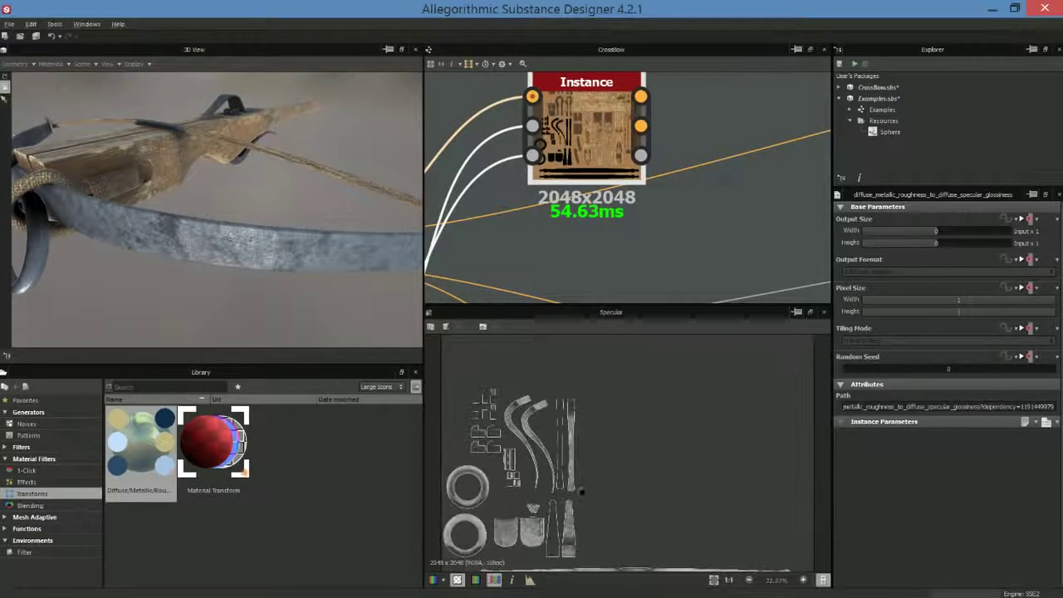
{"action": "left_click", "coordinate": [640, 156]}
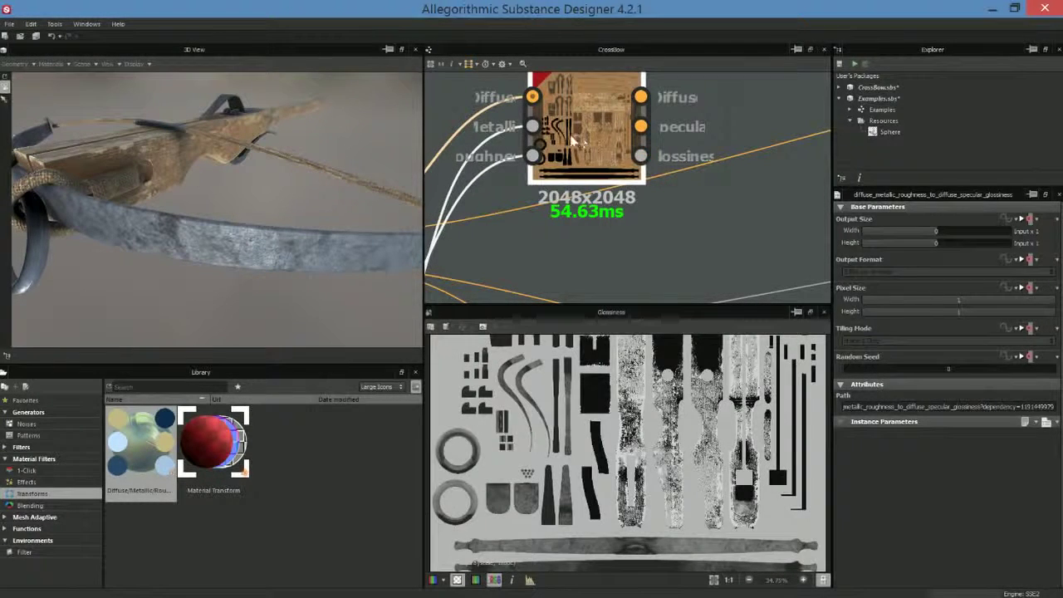
{"action": "left_click", "coordinate": [533, 127]}
{"action": "scroll", "coordinate": [628, 432], "scroll_direction": "down", "scroll_amount": 1}
{"action": "scroll", "coordinate": [679, 171], "scroll_direction": "down", "scroll_amount": 1}
Step: Move the converter node up and closer to the Material Color node, and switch the links to the compact single-connector display
{"action": "middle_click_drag", "start_coordinate": [679, 171], "coordinate": [701, 128]}
{"action": "scroll", "coordinate": [594, 170], "scroll_direction": "down", "scroll_amount": 5}
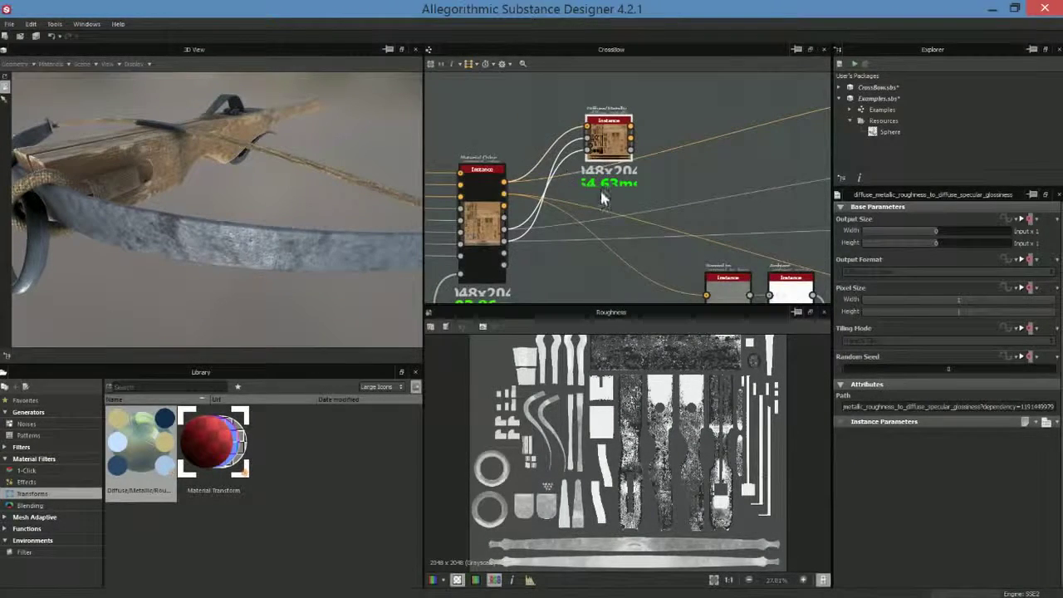
{"action": "scroll", "coordinate": [600, 187], "scroll_direction": "down", "scroll_amount": 1}
{"action": "scroll", "coordinate": [610, 147], "scroll_direction": "down", "scroll_amount": 1}
{"action": "left_click_drag", "start_coordinate": [607, 144], "coordinate": [579, 118]}
{"action": "scroll", "coordinate": [623, 187], "scroll_direction": "down", "scroll_amount": 1}
{"action": "middle_click_drag", "start_coordinate": [644, 207], "coordinate": [582, 176]}
{"action": "scroll", "coordinate": [636, 181], "scroll_direction": "down", "scroll_amount": 1}
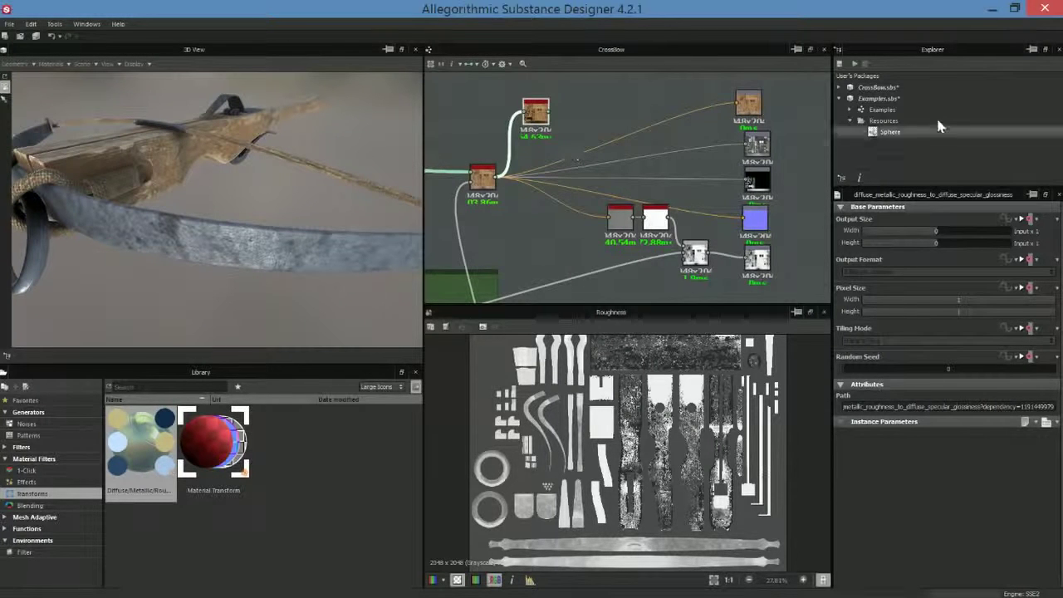
Step: Open the Examples graph and display the Sphere resource in the 3D view
{"action": "left_click", "coordinate": [878, 110]}
{"action": "double_click", "coordinate": [878, 111]}
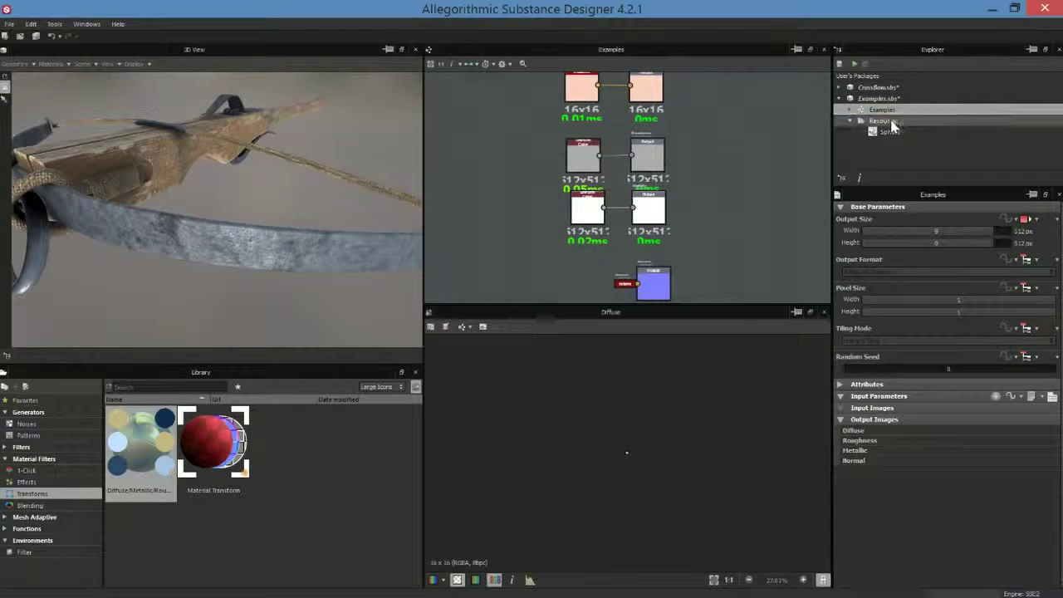
{"action": "left_click", "coordinate": [885, 132]}
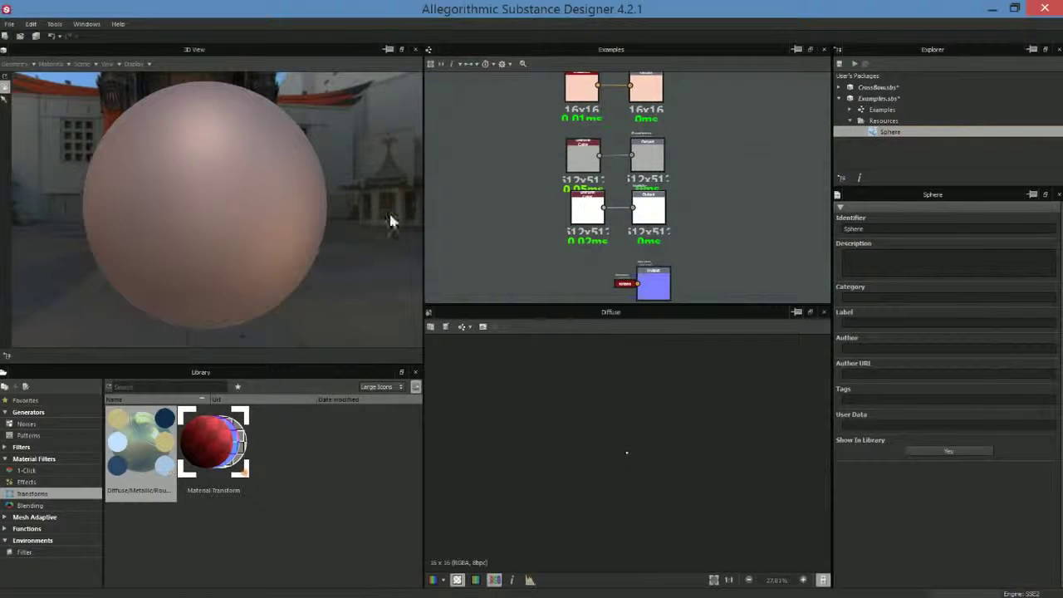
{"action": "scroll", "coordinate": [573, 178], "scroll_direction": "up", "scroll_amount": 1}
{"action": "scroll", "coordinate": [573, 178], "scroll_direction": "down", "scroll_amount": 2}
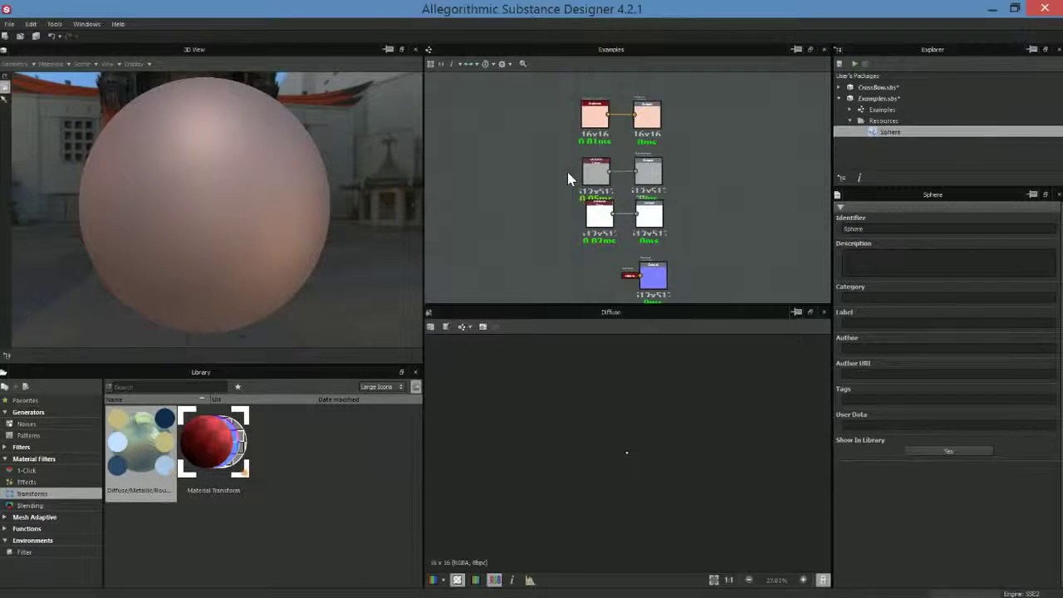
Step: Examine the outputs offered by the Physically Based (metallic/roughness) template for a new graph in the Examples package, without creating the graph
{"action": "left_click", "coordinate": [9, 23]}
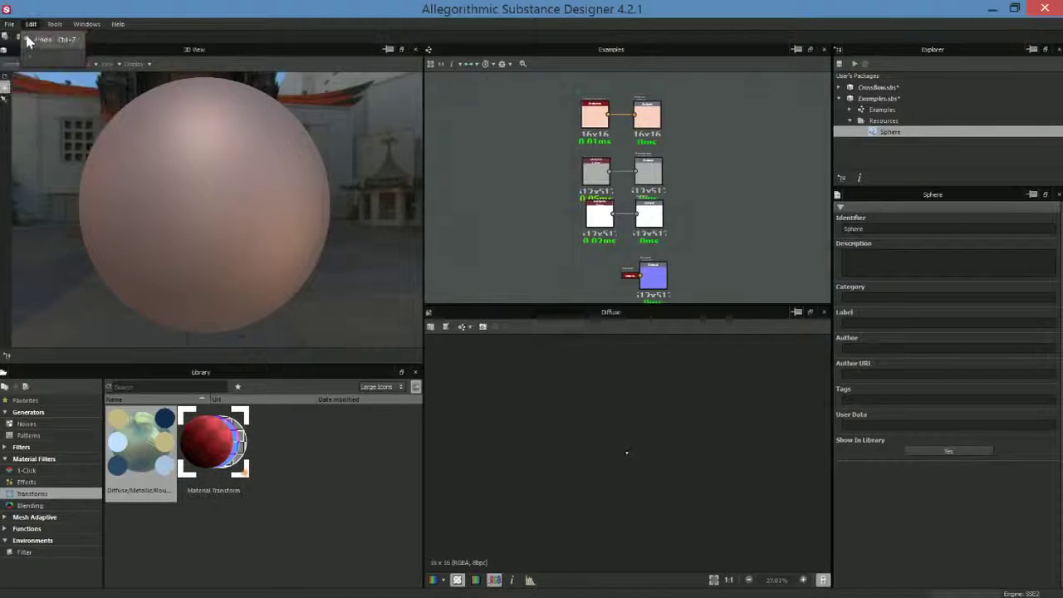
{"action": "left_click", "coordinate": [704, 124]}
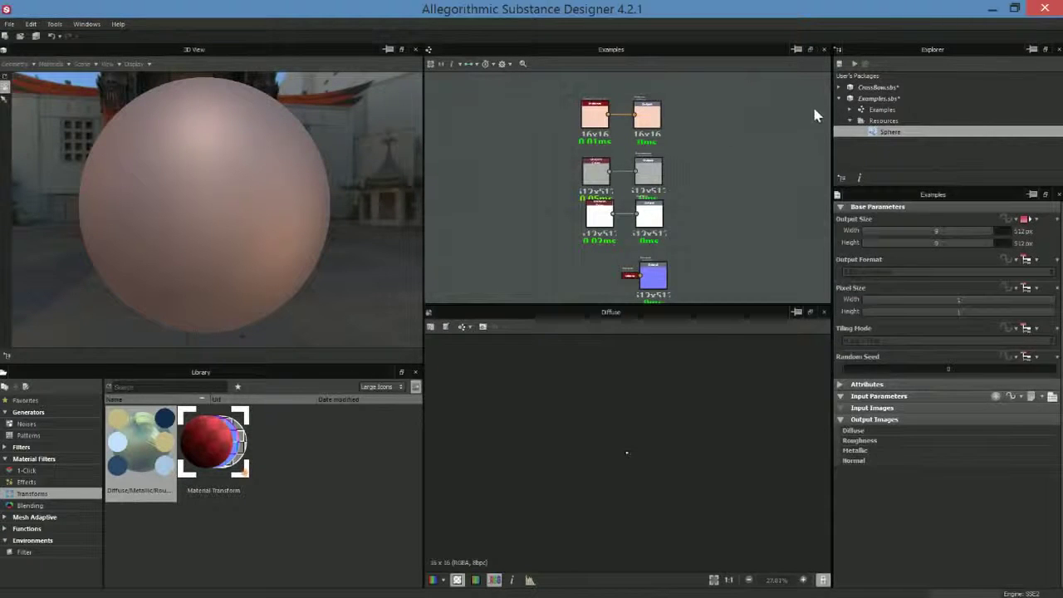
{"action": "right_click", "coordinate": [877, 99]}
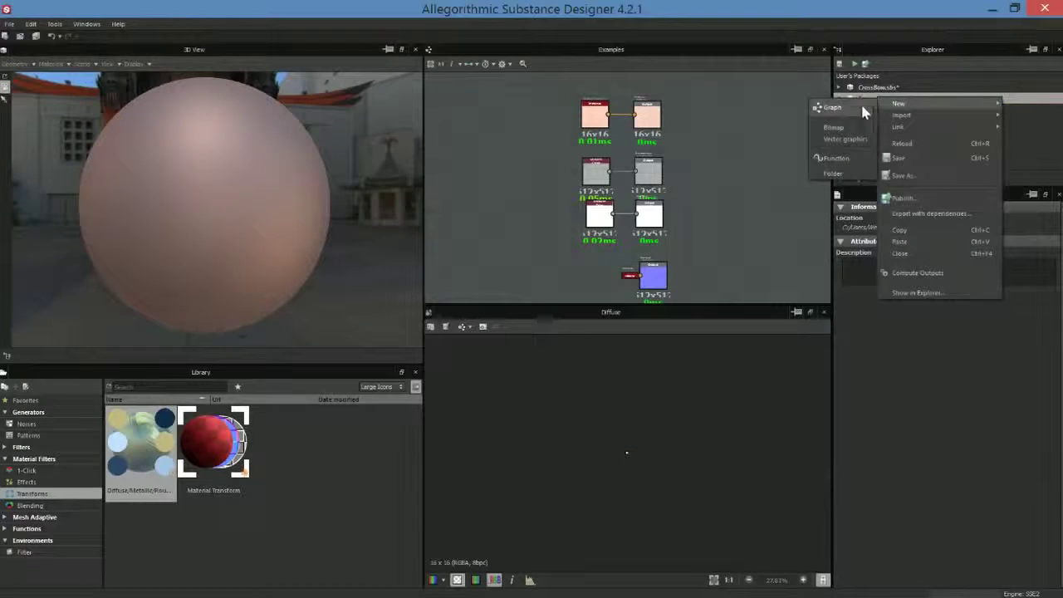
{"action": "left_click", "coordinate": [860, 101]}
{"action": "left_click_drag", "start_coordinate": [498, 204], "coordinate": [398, 83]}
{"action": "left_click_drag", "start_coordinate": [579, 284], "coordinate": [606, 284]}
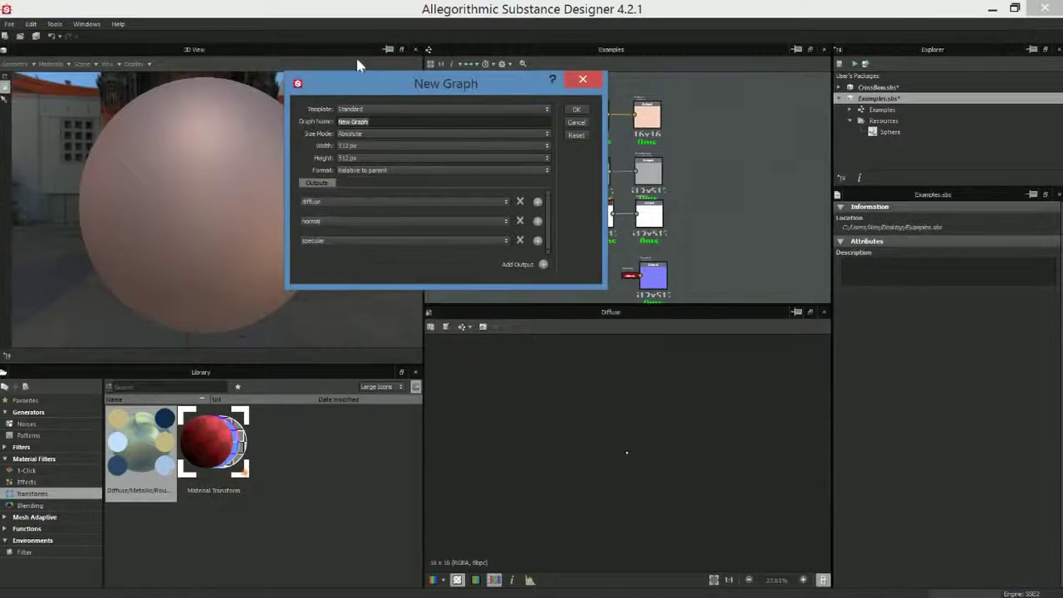
{"action": "left_click", "coordinate": [355, 113]}
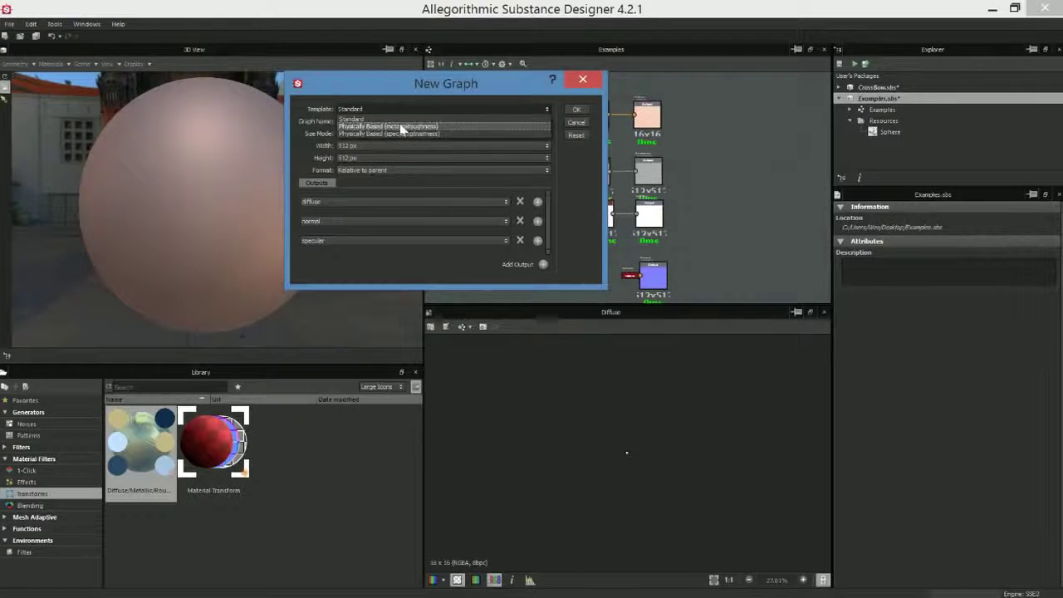
{"action": "left_click", "coordinate": [403, 126]}
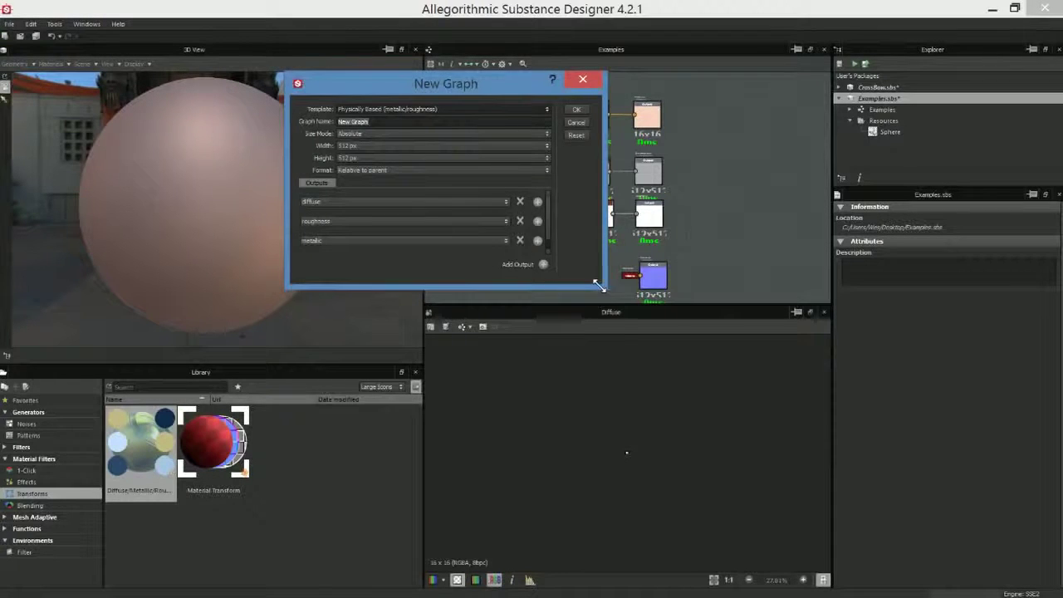
{"action": "left_click_drag", "start_coordinate": [605, 288], "coordinate": [624, 367]}
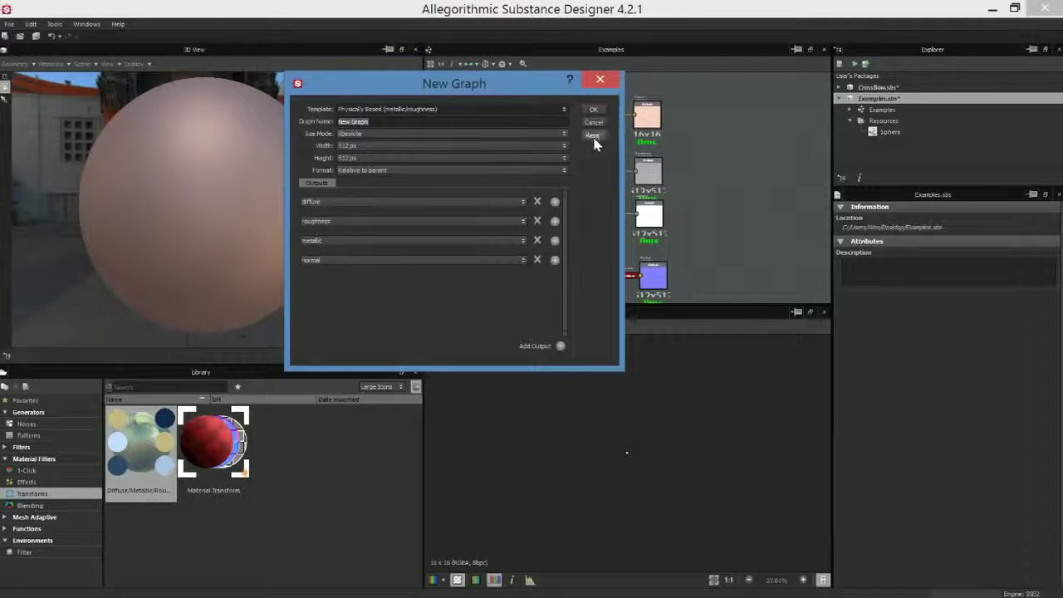
{"action": "left_click", "coordinate": [602, 79]}
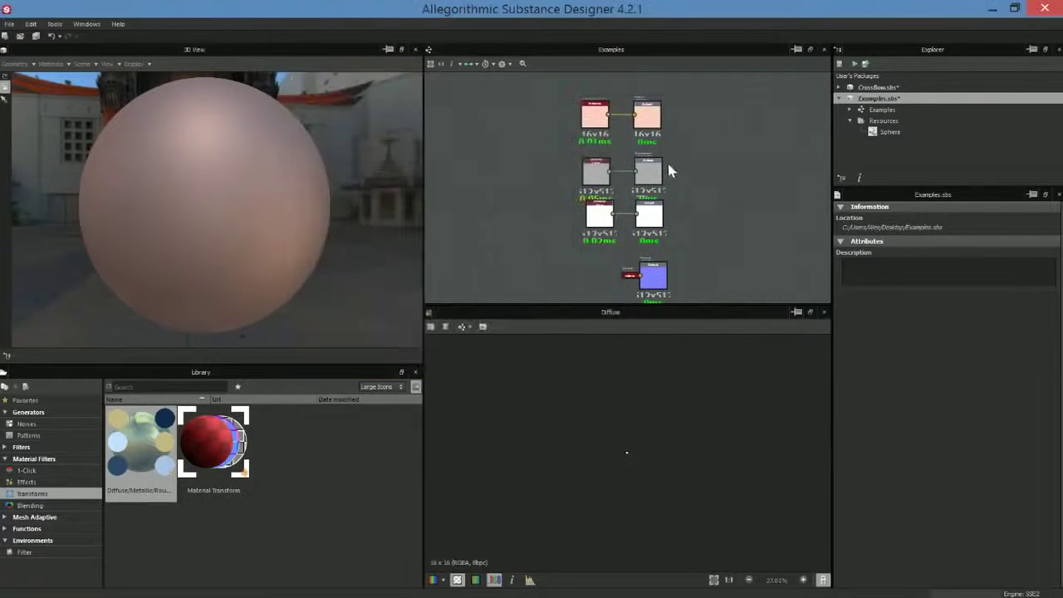
Step: Inspect the usage settings of the Diffuse, Roughness and Metallic output nodes in the Examples graph
{"action": "scroll", "coordinate": [631, 125], "scroll_direction": "up", "scroll_amount": 5}
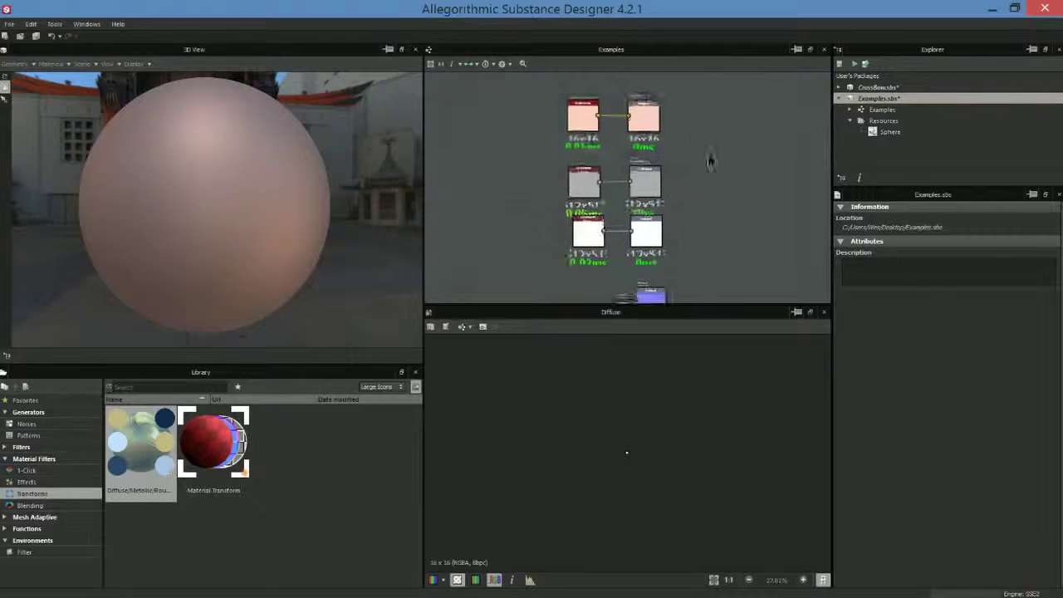
{"action": "left_click", "coordinate": [629, 124]}
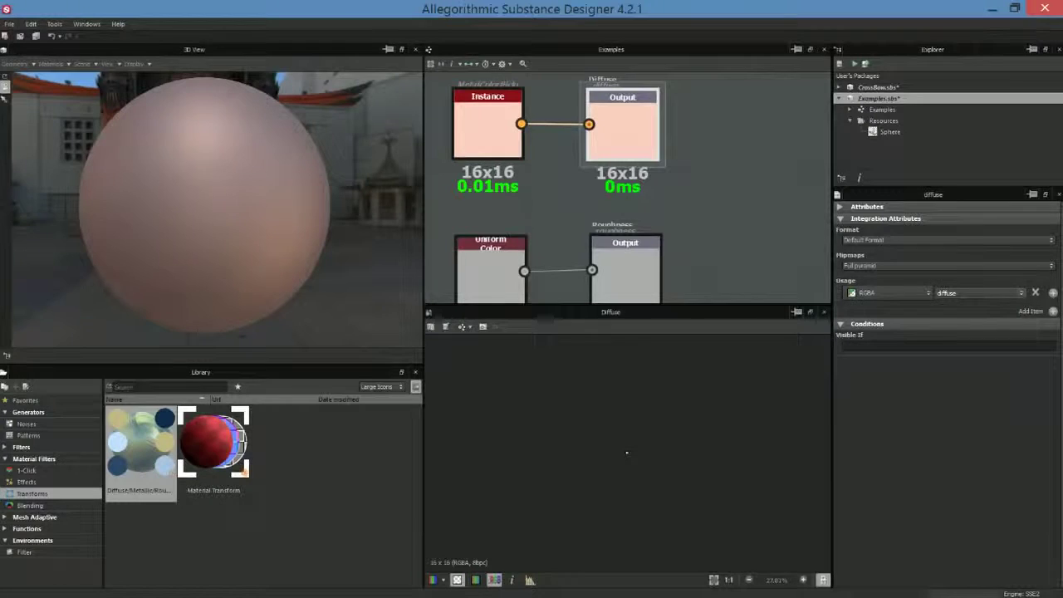
{"action": "left_click", "coordinate": [643, 259]}
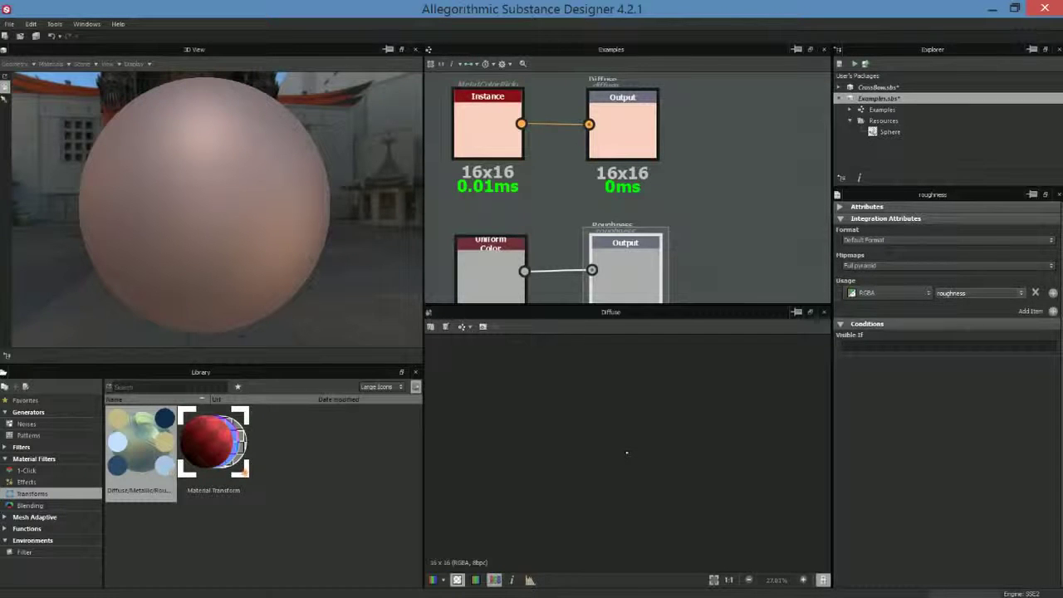
{"action": "scroll", "coordinate": [691, 224], "scroll_direction": "down", "scroll_amount": 1}
{"action": "middle_click_drag", "start_coordinate": [683, 277], "coordinate": [693, 174]}
{"action": "left_click", "coordinate": [642, 233]}
{"action": "left_click", "coordinate": [646, 240]}
{"action": "scroll", "coordinate": [611, 177], "scroll_direction": "down", "scroll_amount": 5}
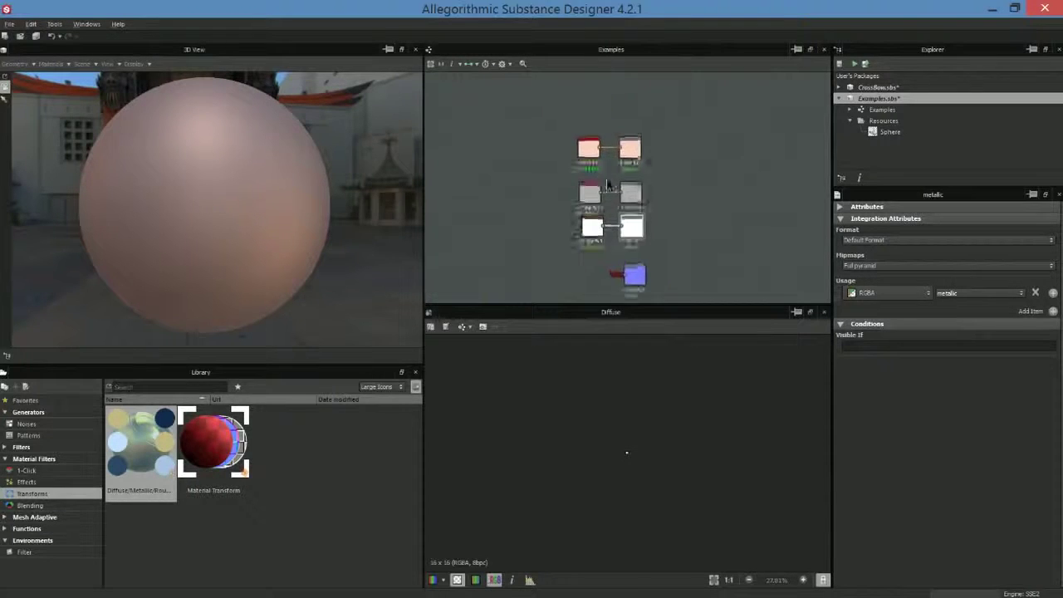
Step: Select the Diffuse, Roughness, Metallic and Normal output nodes together and bring up the graph's context commands
{"action": "scroll", "coordinate": [683, 188], "scroll_direction": "up", "scroll_amount": 4}
{"action": "left_click_drag", "start_coordinate": [708, 88], "coordinate": [677, 297]}
{"action": "scroll", "coordinate": [707, 268], "scroll_direction": "down", "scroll_amount": 2}
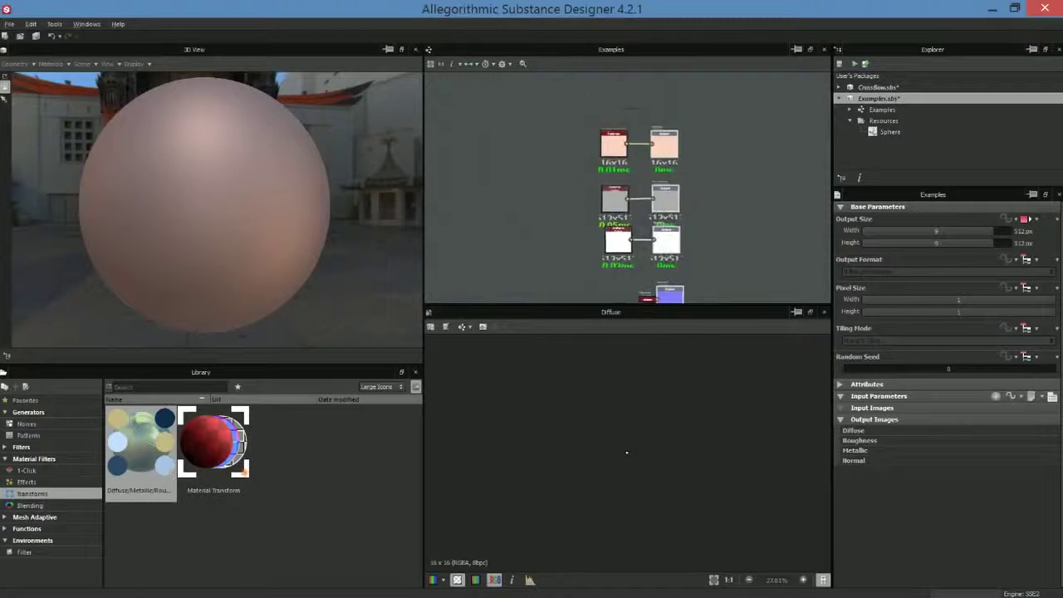
{"action": "middle_click_drag", "start_coordinate": [714, 260], "coordinate": [700, 224]}
{"action": "scroll", "coordinate": [700, 224], "scroll_direction": "up", "scroll_amount": 1}
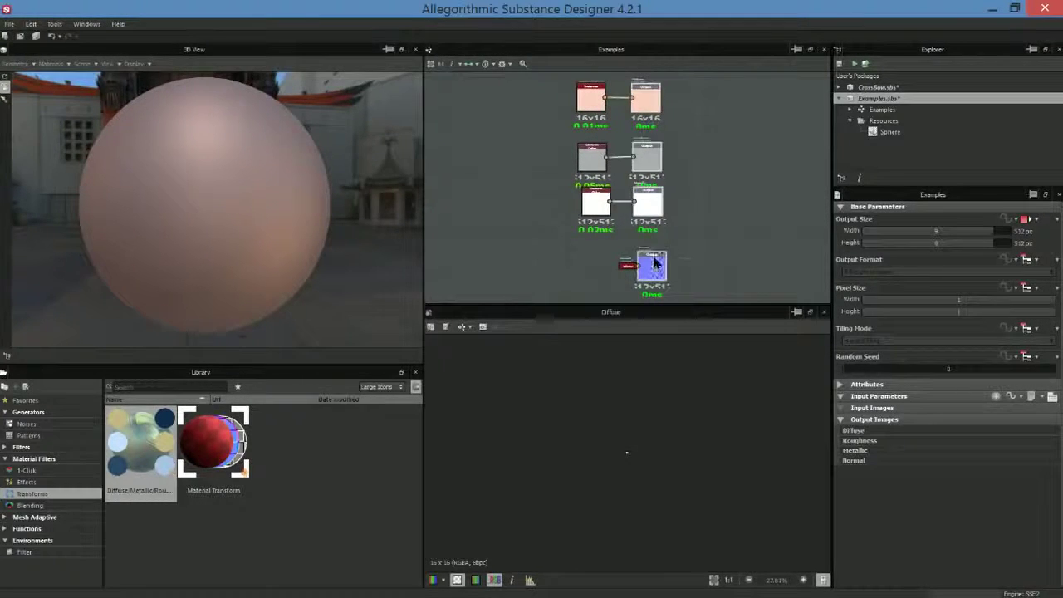
{"action": "middle_click_drag", "start_coordinate": [731, 215], "coordinate": [716, 191]}
{"action": "right_click", "coordinate": [736, 208]}
{"action": "left_click", "coordinate": [743, 173]}
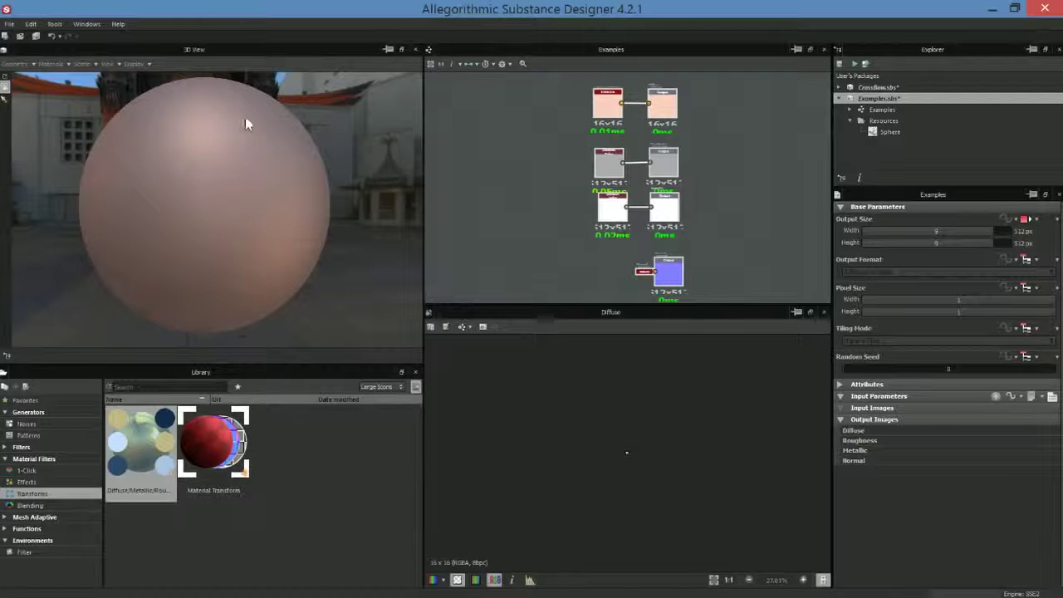
Step: Check which shader the Default material uses in the 3D view, without changing it
{"action": "left_click", "coordinate": [48, 65]}
{"action": "mouse_move", "coordinate": [54, 83]}
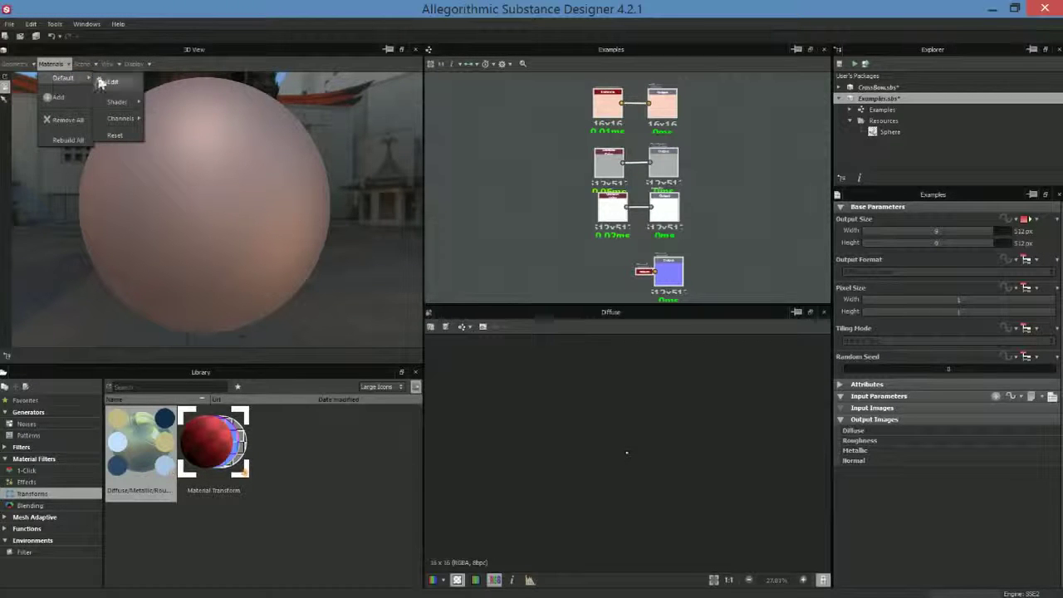
{"action": "mouse_move", "coordinate": [119, 104]}
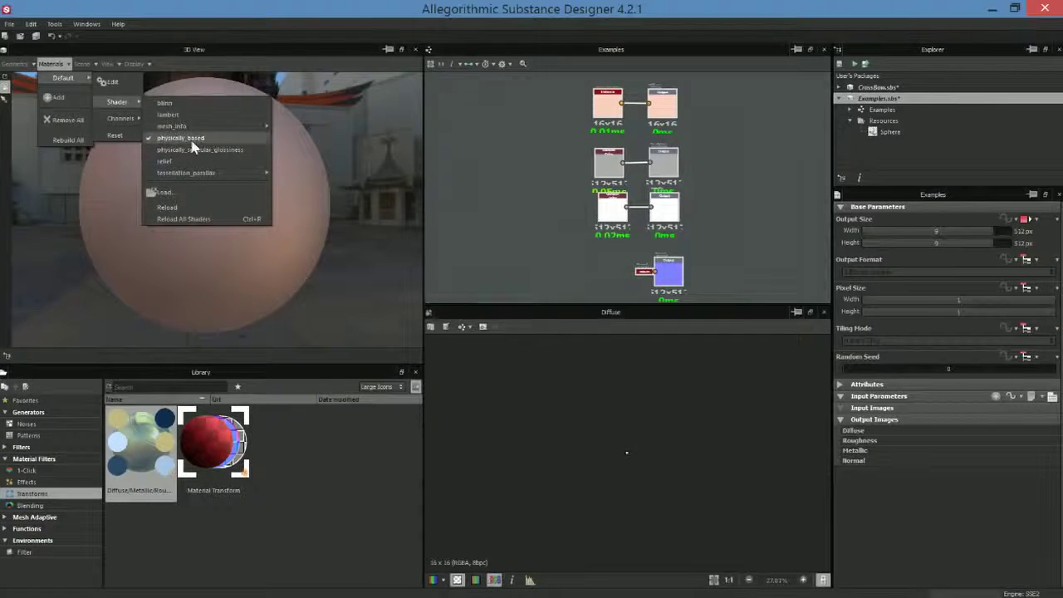
{"action": "left_click", "coordinate": [552, 180]}
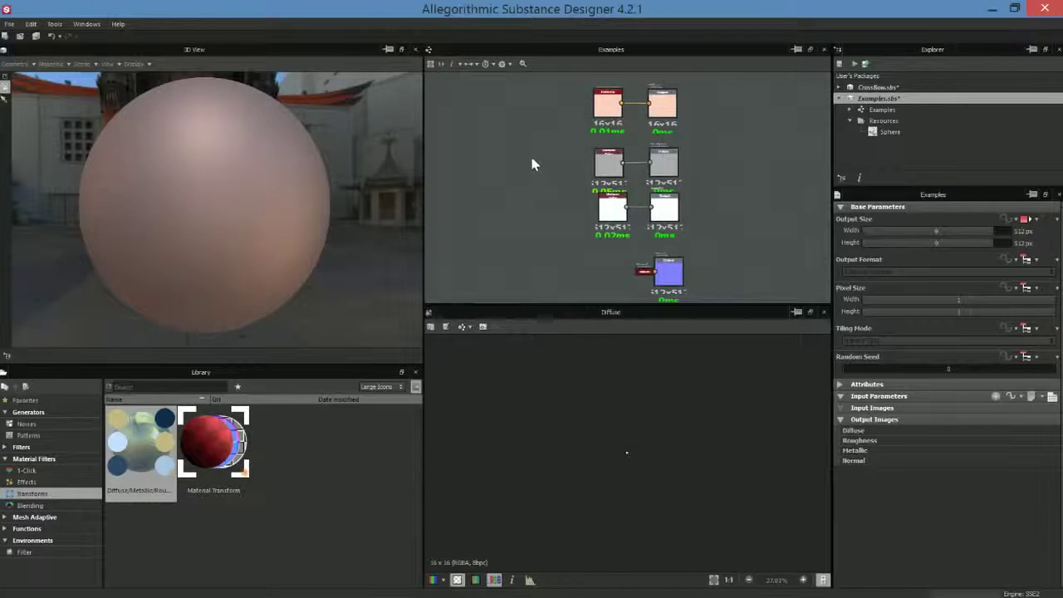
Step: Make the graph area taller, frame the Diffuse, Roughness and Metallic nodes, and collapse the Resources folder of the Examples package
{"action": "left_click_drag", "start_coordinate": [563, 305], "coordinate": [565, 380]}
{"action": "scroll", "coordinate": [532, 207], "scroll_direction": "up", "scroll_amount": 4}
{"action": "middle_click_drag", "start_coordinate": [605, 128], "coordinate": [557, 191]}
{"action": "scroll", "coordinate": [559, 184], "scroll_direction": "down", "scroll_amount": 1}
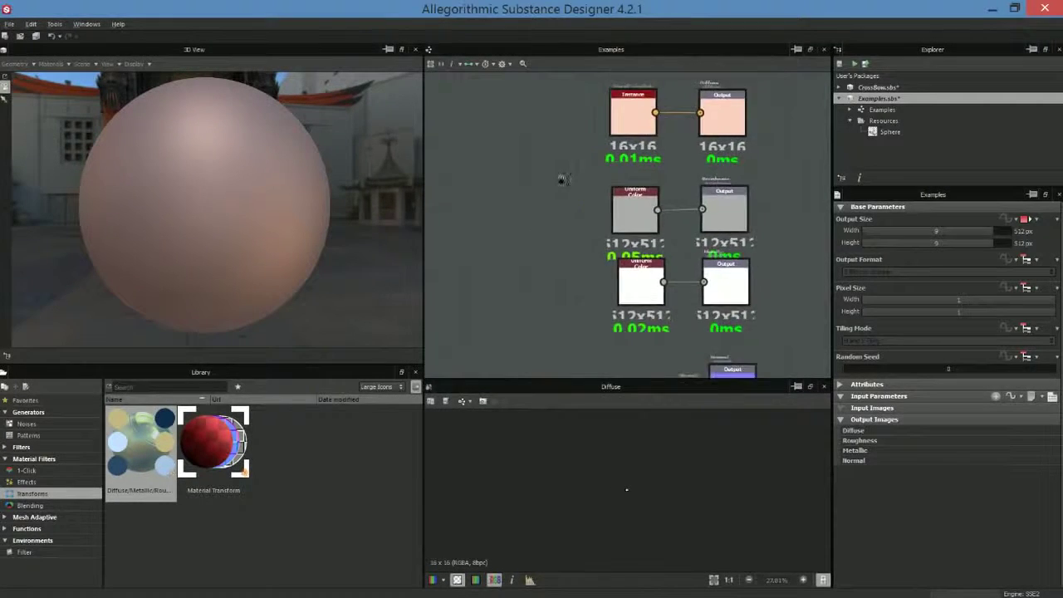
{"action": "middle_click_drag", "start_coordinate": [594, 160], "coordinate": [541, 201]}
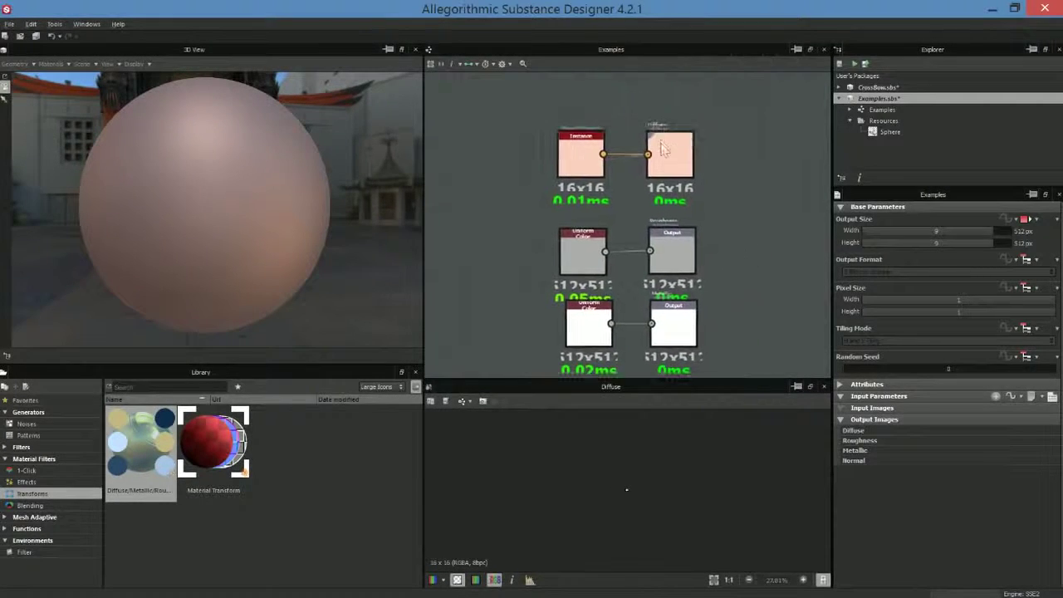
{"action": "left_click", "coordinate": [566, 141]}
{"action": "left_click", "coordinate": [516, 154]}
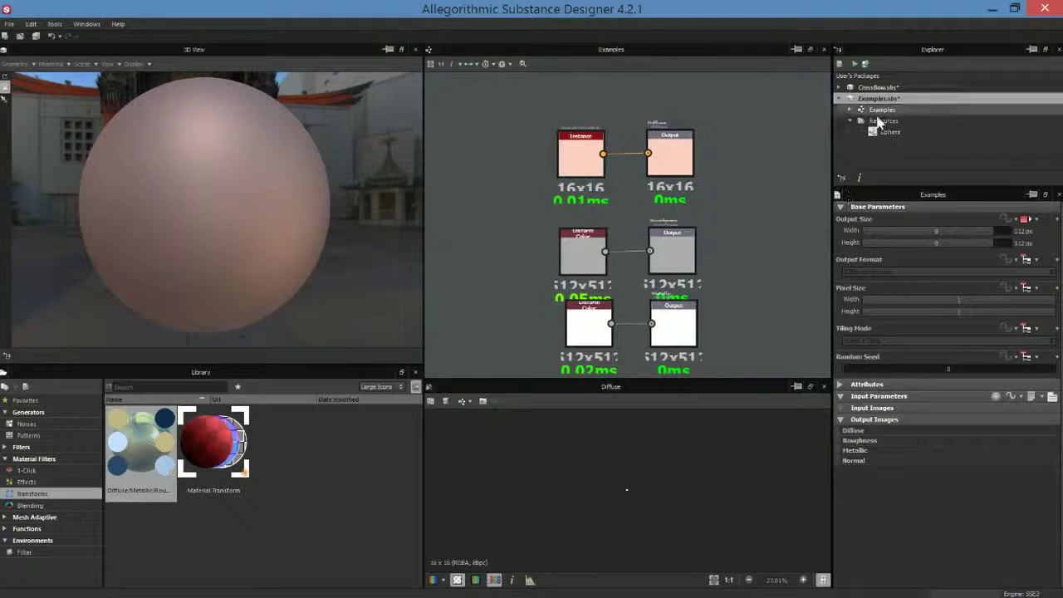
{"action": "left_click", "coordinate": [849, 120]}
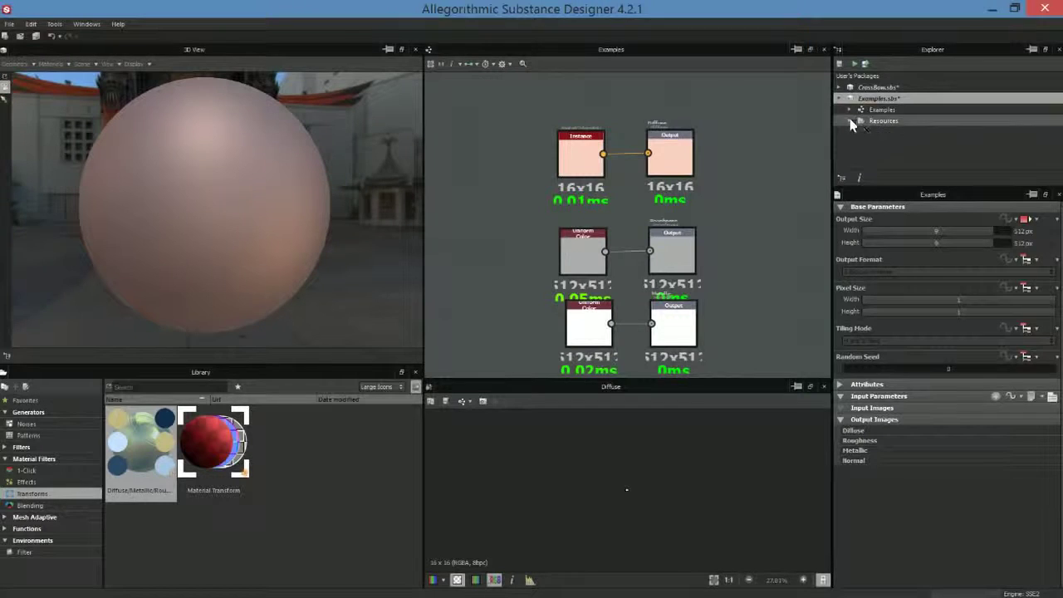
Step: Space the metal colour picker node away from the Diffuse output, level the two nodes, and view the available Metal Color presets
{"action": "left_click_drag", "start_coordinate": [583, 172], "coordinate": [536, 149]}
{"action": "left_click_drag", "start_coordinate": [513, 110], "coordinate": [497, 110]}
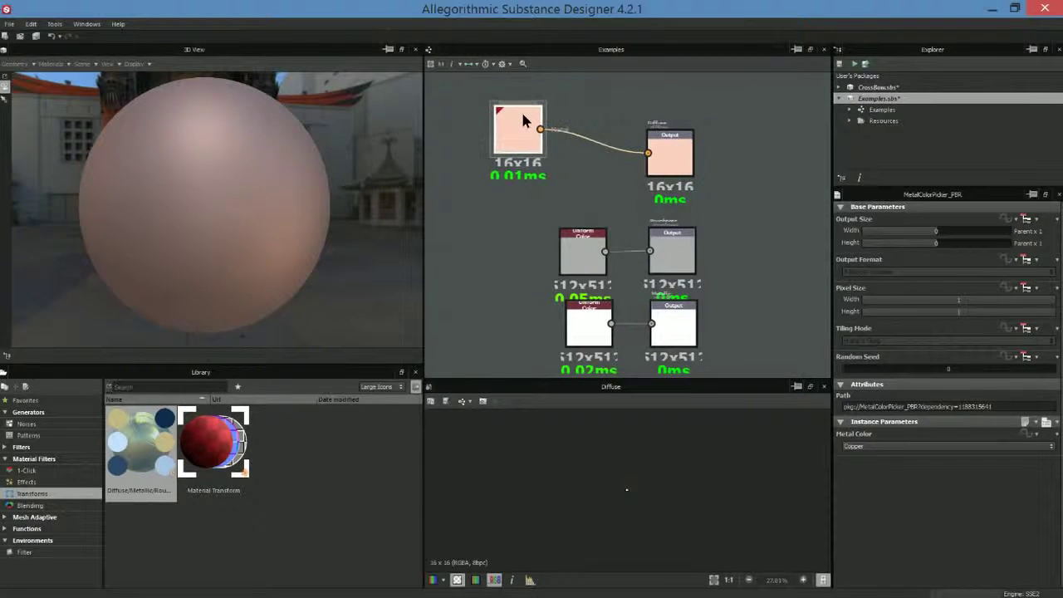
{"action": "left_click", "coordinate": [866, 446]}
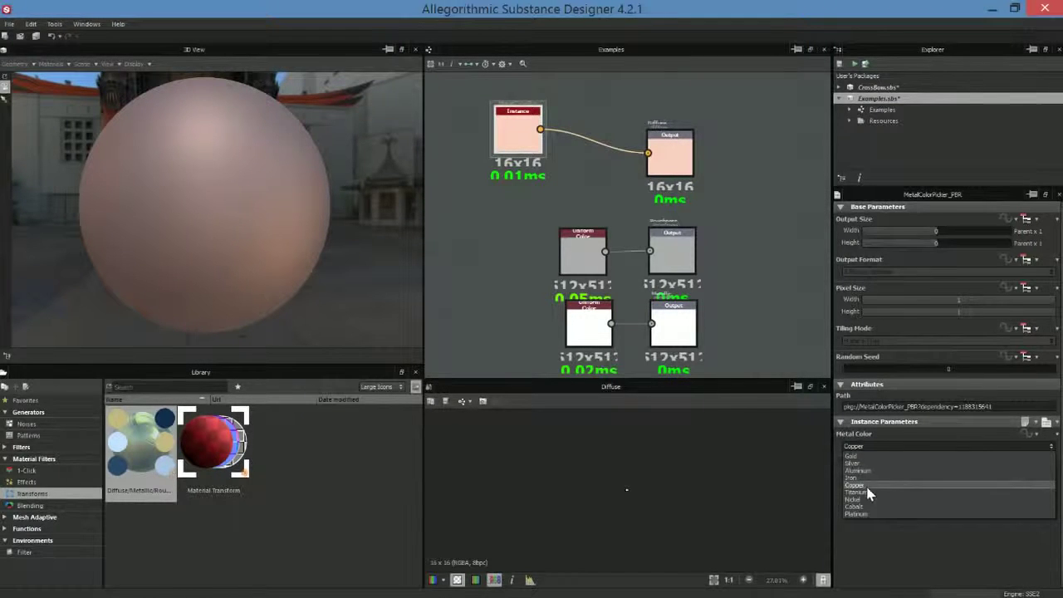
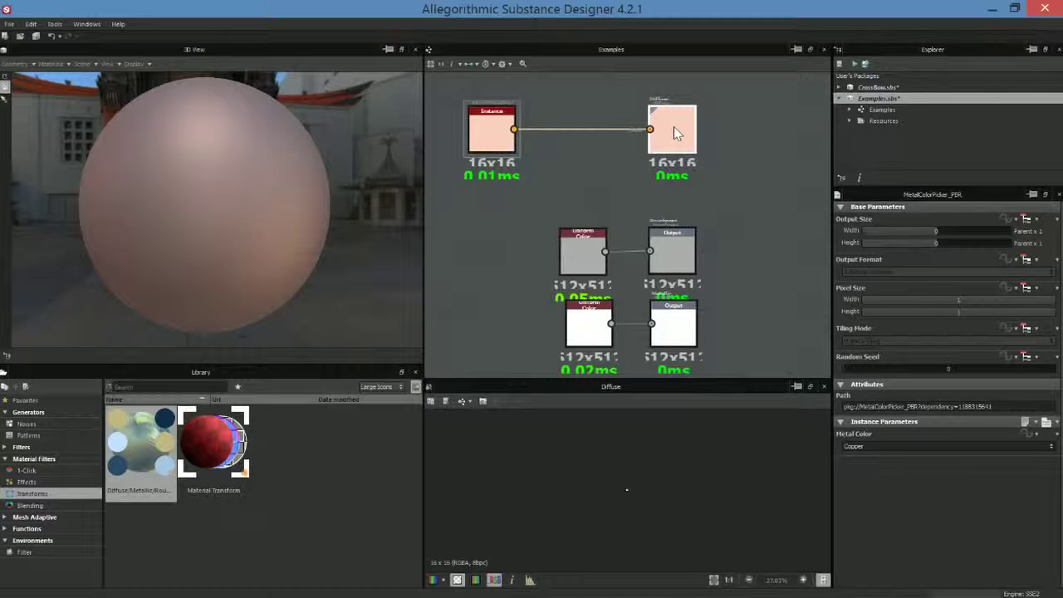
{"action": "middle_click_drag", "start_coordinate": [729, 205], "coordinate": [750, 203]}
{"action": "mouse_move", "coordinate": [706, 128]}
{"action": "left_mouse_down"}
{"action": "mouse_move", "coordinate": [716, 133]}
{"action": "mouse_move", "coordinate": [714, 122]}
{"action": "left_mouse_up"}
Step: Look through the node types that can be added to the graph, without adding one
{"action": "middle_click_drag", "start_coordinate": [757, 254], "coordinate": [738, 200]}
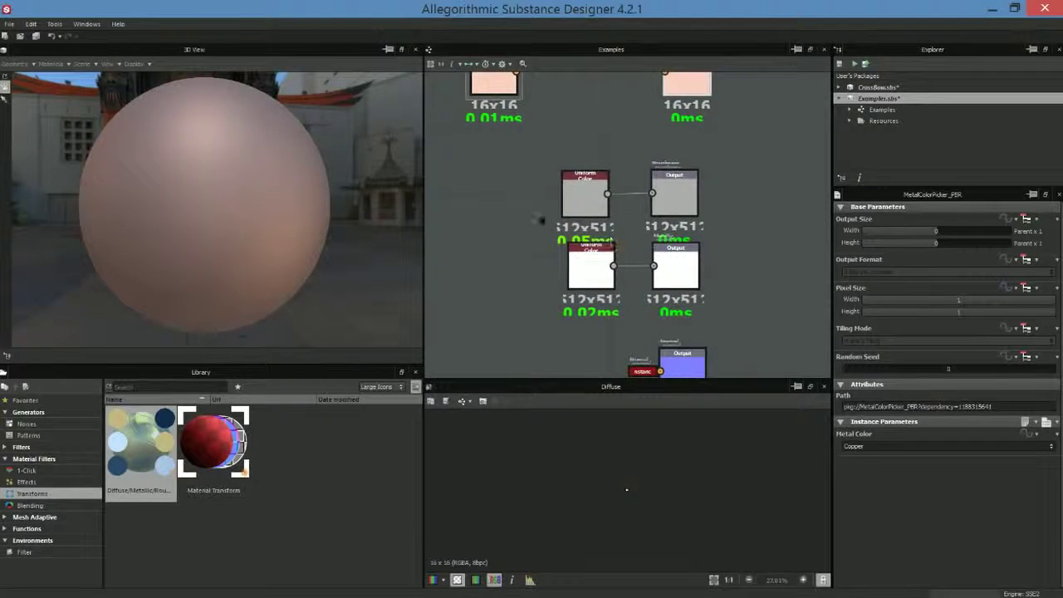
{"action": "left_click", "coordinate": [485, 219]}
{"action": "right_click", "coordinate": [491, 204]}
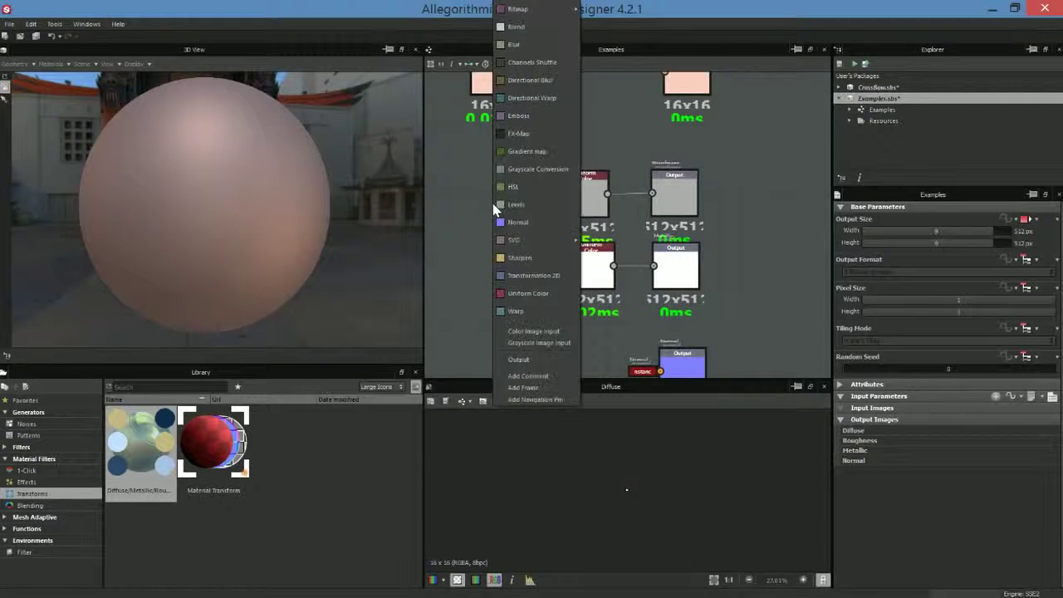
{"action": "left_click", "coordinate": [460, 253]}
Step: Move the Roughness Uniform Color node away from its output, level the pair, and inspect the Roughness and Metallic Uniform Color settings
{"action": "left_click_drag", "start_coordinate": [577, 196], "coordinate": [550, 191]}
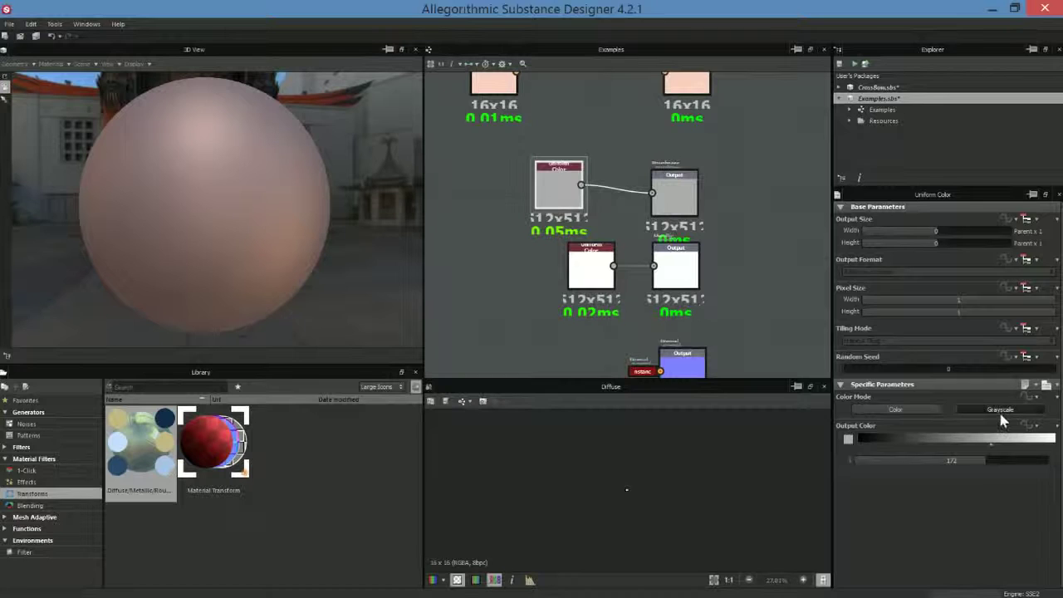
{"action": "left_click", "coordinate": [688, 257]}
{"action": "left_click", "coordinate": [686, 201], "text": "ctrl"}
{"action": "left_click_drag", "start_coordinate": [688, 205], "coordinate": [689, 197]}
{"action": "left_click", "coordinate": [728, 203]}
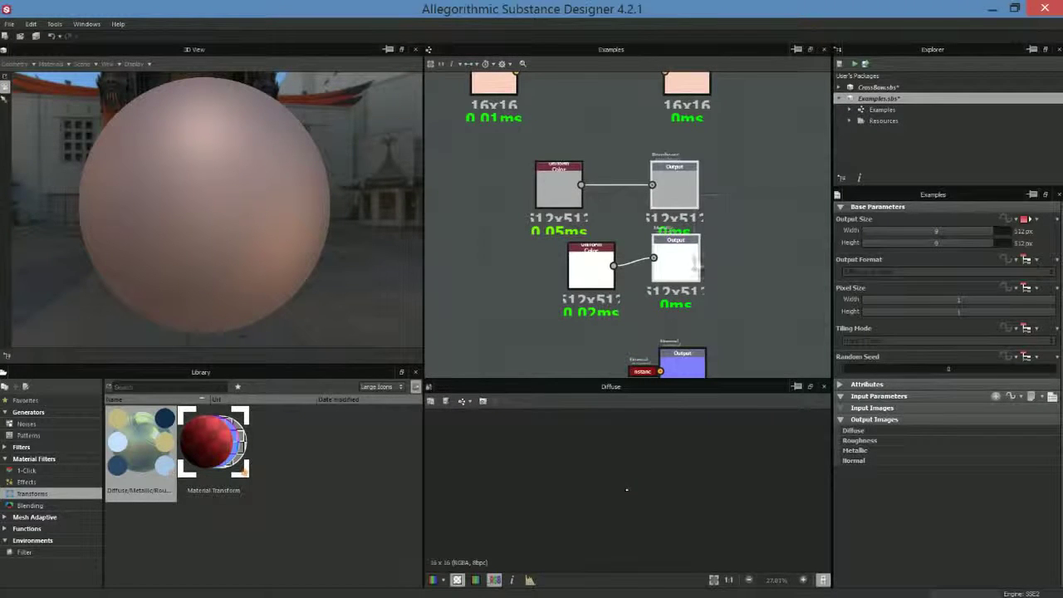
{"action": "left_click_drag", "start_coordinate": [542, 194], "coordinate": [523, 196]}
{"action": "left_click", "coordinate": [613, 283]}
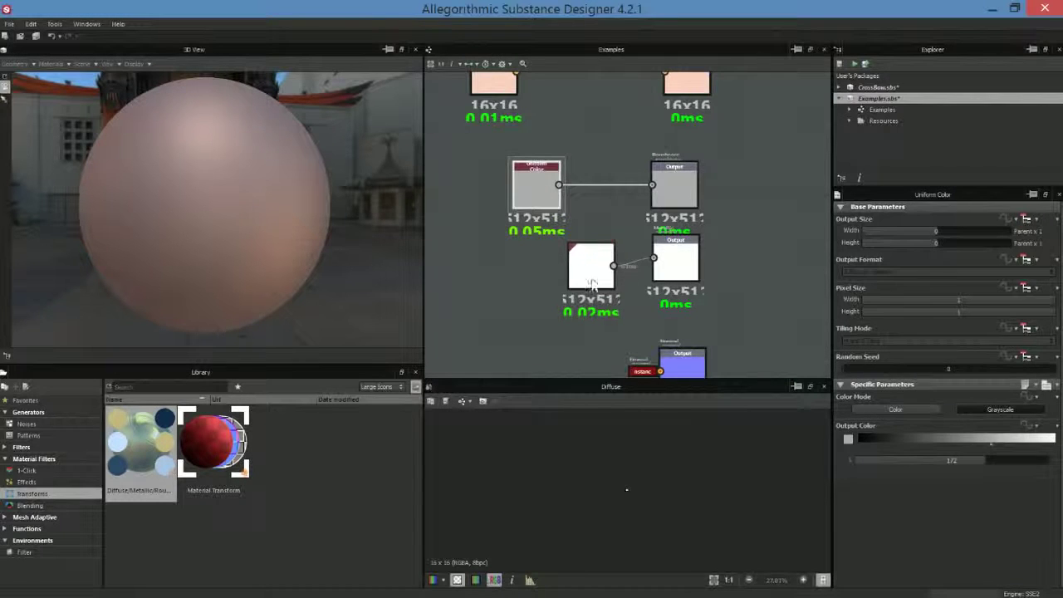
{"action": "middle_click_drag", "start_coordinate": [730, 237], "coordinate": [736, 280]}
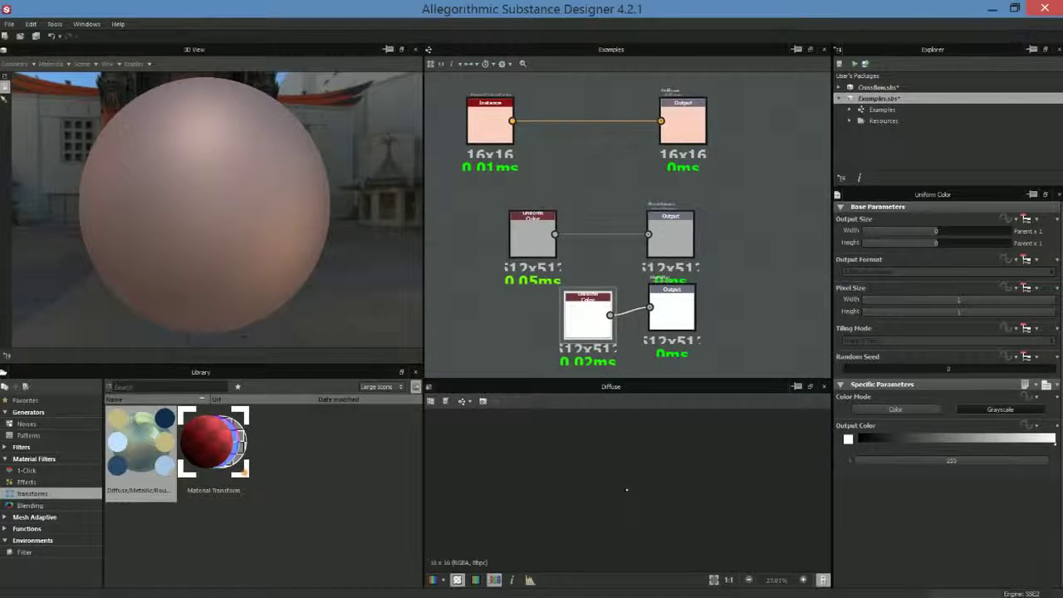
{"action": "mouse_move", "coordinate": [584, 314]}
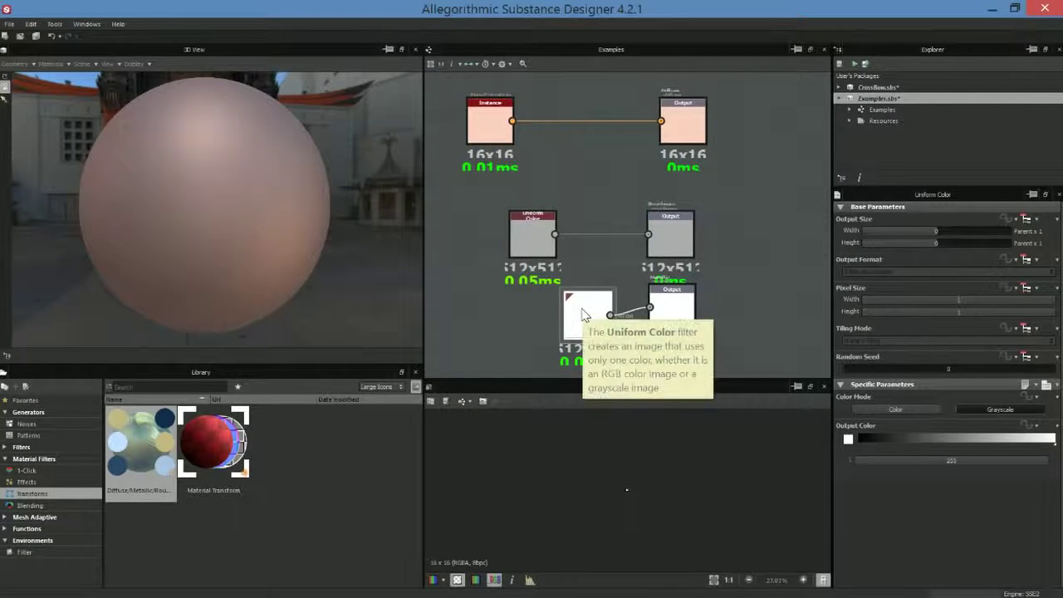
Step: Set the Roughness Uniform Color's grayscale output to 36 and spread out the Roughness and Metallic nodes
{"action": "left_click_drag", "start_coordinate": [529, 240], "coordinate": [545, 219]}
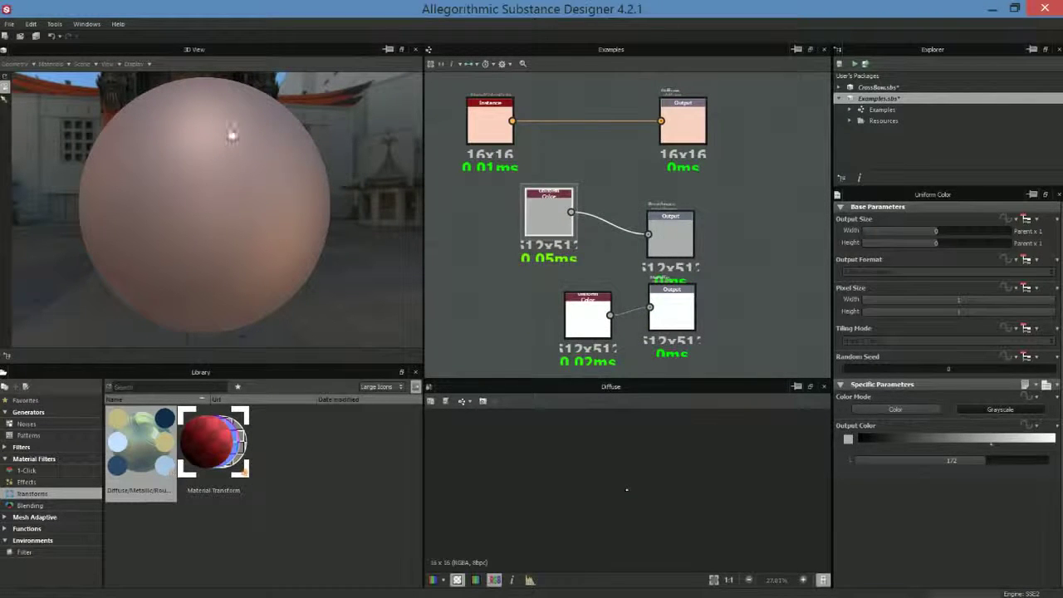
{"action": "left_click_drag", "start_coordinate": [983, 455], "coordinate": [884, 469]}
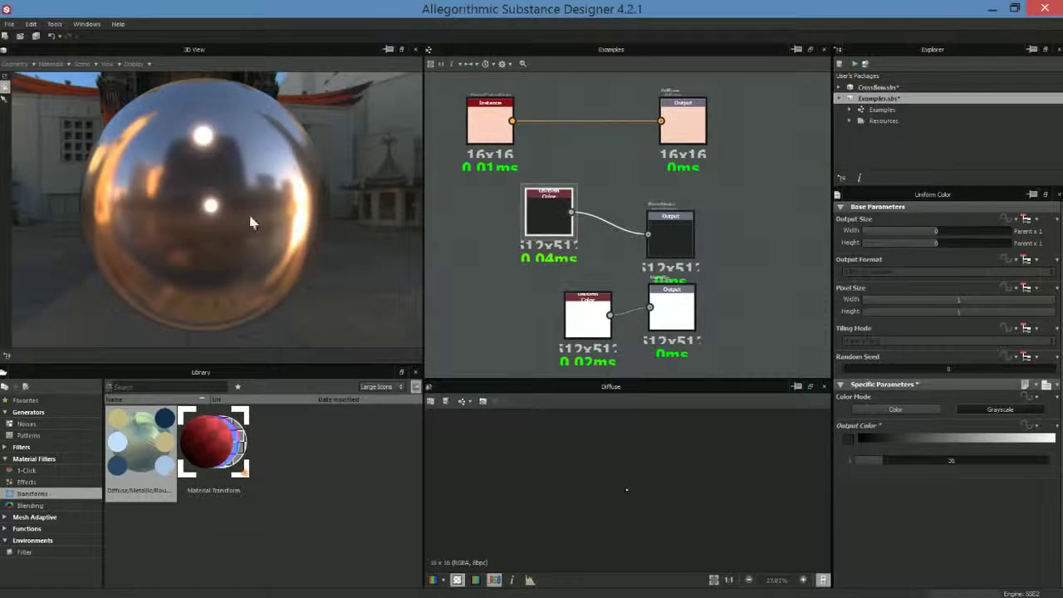
{"action": "left_click_drag", "start_coordinate": [674, 311], "coordinate": [705, 316]}
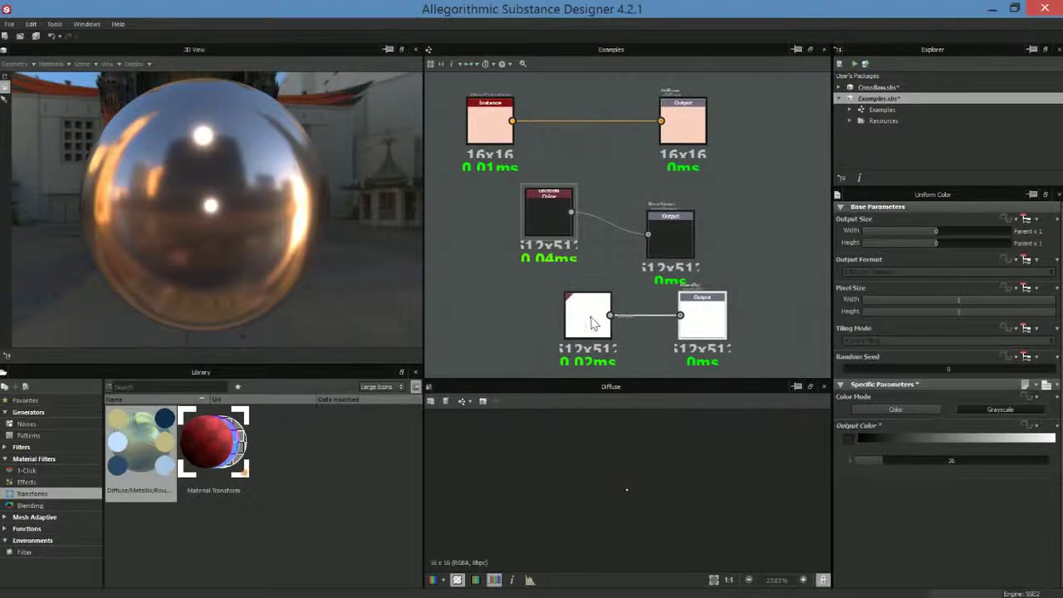
{"action": "left_click_drag", "start_coordinate": [592, 324], "coordinate": [591, 333]}
{"action": "left_click_drag", "start_coordinate": [548, 218], "coordinate": [511, 224]}
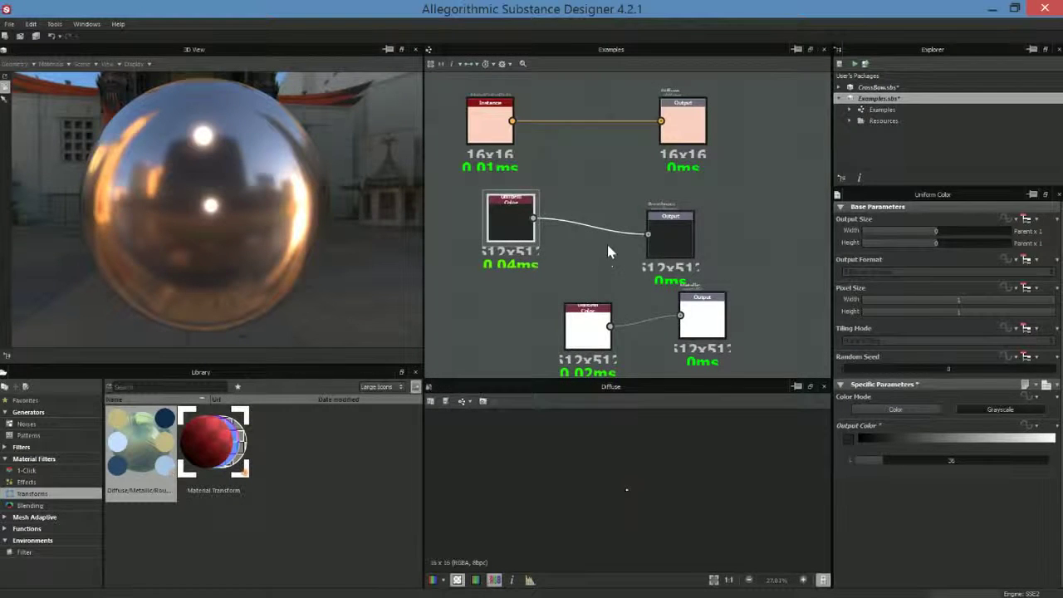
{"action": "middle_click_drag", "start_coordinate": [707, 230], "coordinate": [742, 225]}
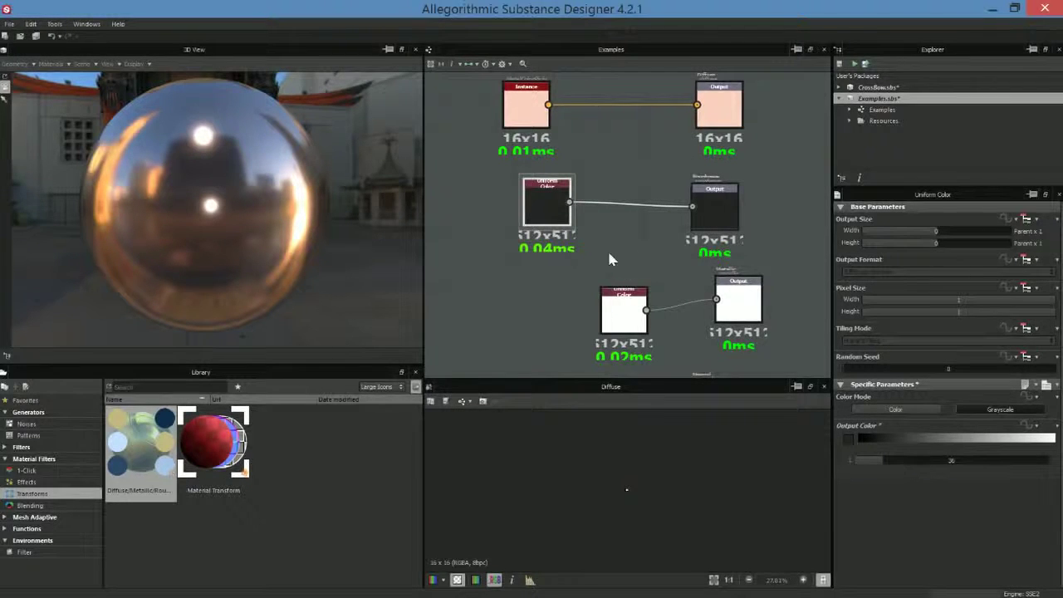
Step: Add a BnW Spots 3 noise, connect it to the Roughness output instead of the Uniform Color, and check the reflections on the sphere
{"action": "left_click", "coordinate": [30, 426]}
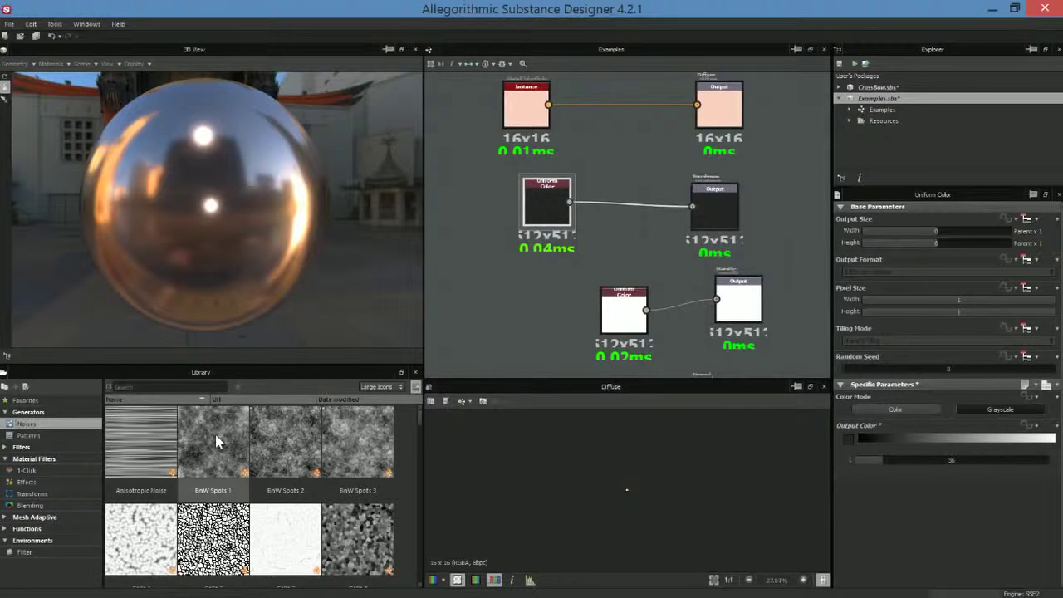
{"action": "left_click_drag", "start_coordinate": [352, 438], "coordinate": [536, 284]}
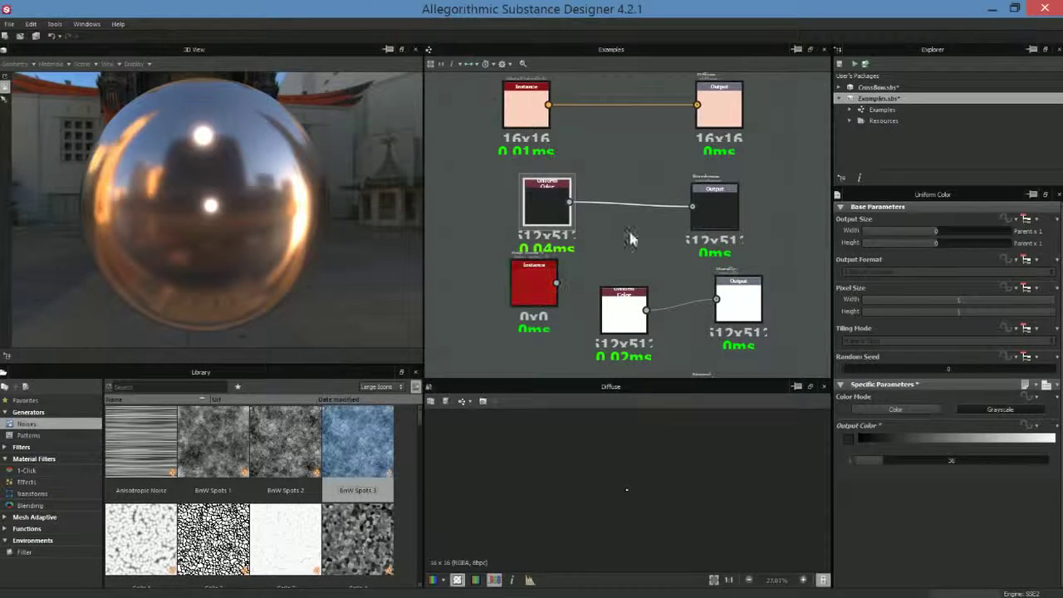
{"action": "left_click_drag", "start_coordinate": [548, 203], "coordinate": [521, 204]}
{"action": "left_click_drag", "start_coordinate": [549, 279], "coordinate": [577, 246]}
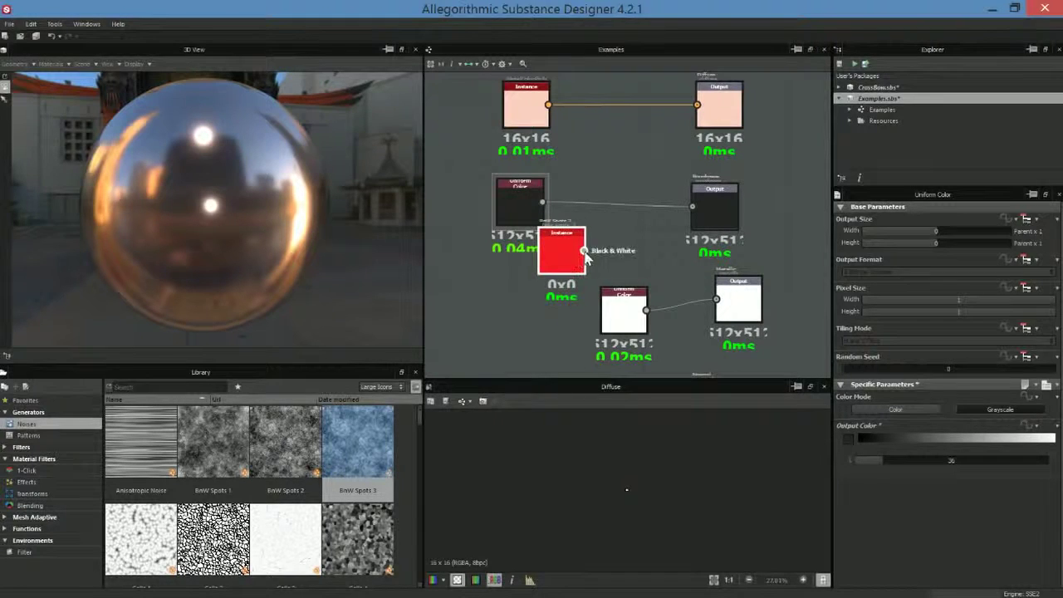
{"action": "left_click_drag", "start_coordinate": [686, 212], "coordinate": [690, 207]}
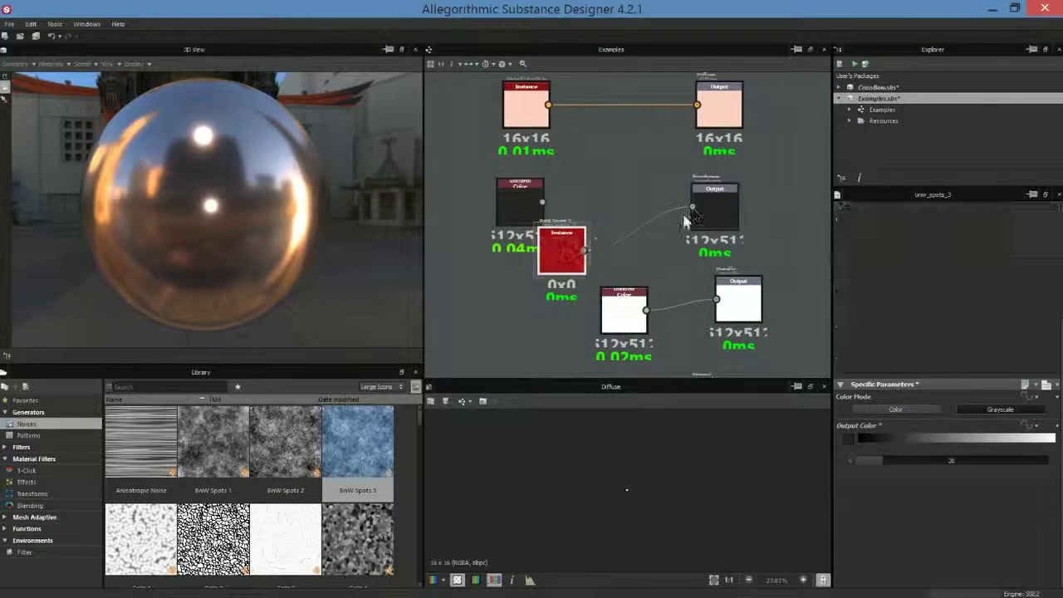
{"action": "left_click_drag", "start_coordinate": [571, 248], "coordinate": [601, 214]}
{"action": "left_click_drag", "start_coordinate": [379, 218], "coordinate": [265, 264]}
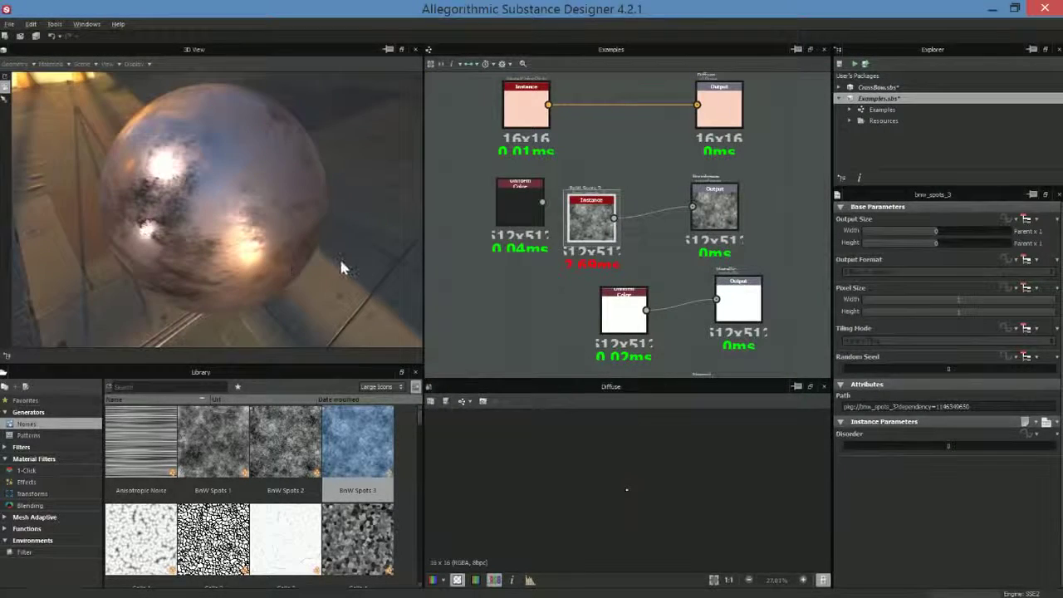
{"action": "scroll", "coordinate": [249, 203], "scroll_direction": "up", "scroll_amount": 1}
{"action": "left_click_drag", "start_coordinate": [250, 203], "coordinate": [282, 218]}
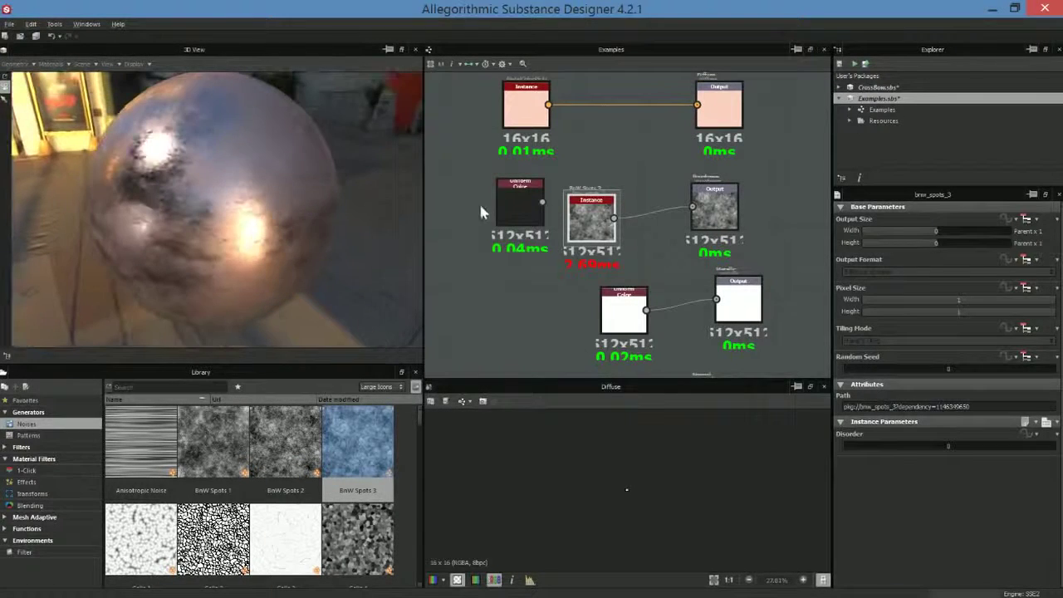
Step: Move the unused Uniform Color node aside and insert a Levels node between BnW Spots 3 and the Roughness output
{"action": "left_click_drag", "start_coordinate": [520, 203], "coordinate": [488, 178]}
{"action": "left_click", "coordinate": [588, 217]}
{"action": "left_click_drag", "start_coordinate": [588, 217], "coordinate": [557, 213]}
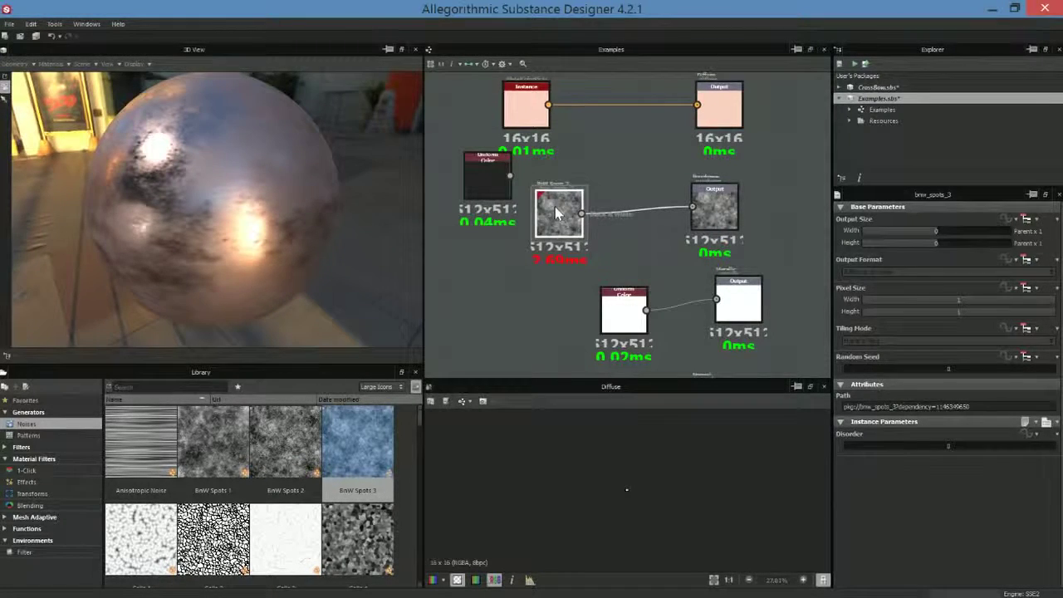
{"action": "right_click", "coordinate": [557, 213]}
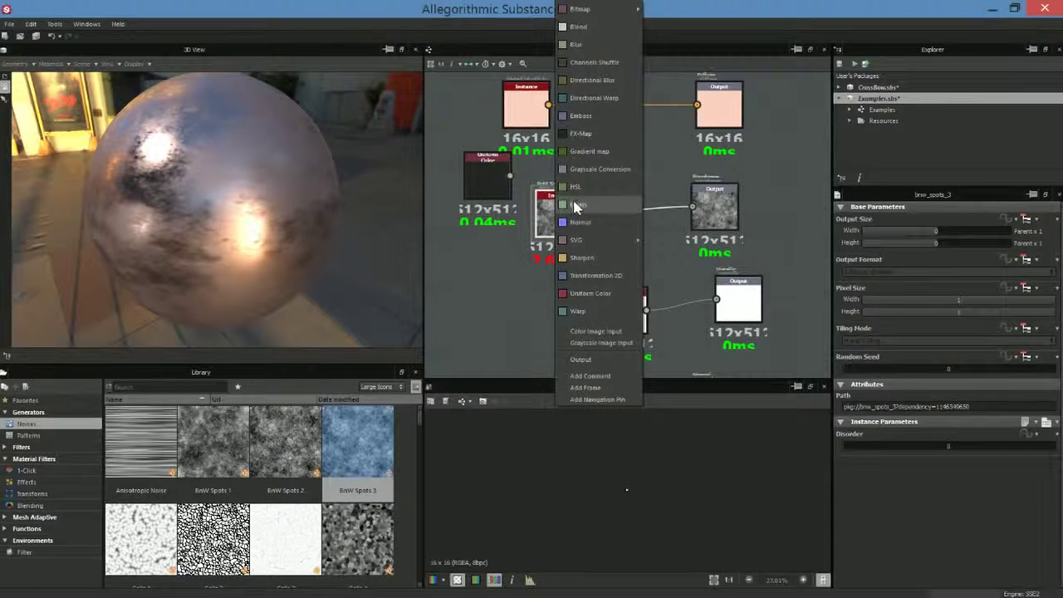
{"action": "left_click", "coordinate": [576, 205]}
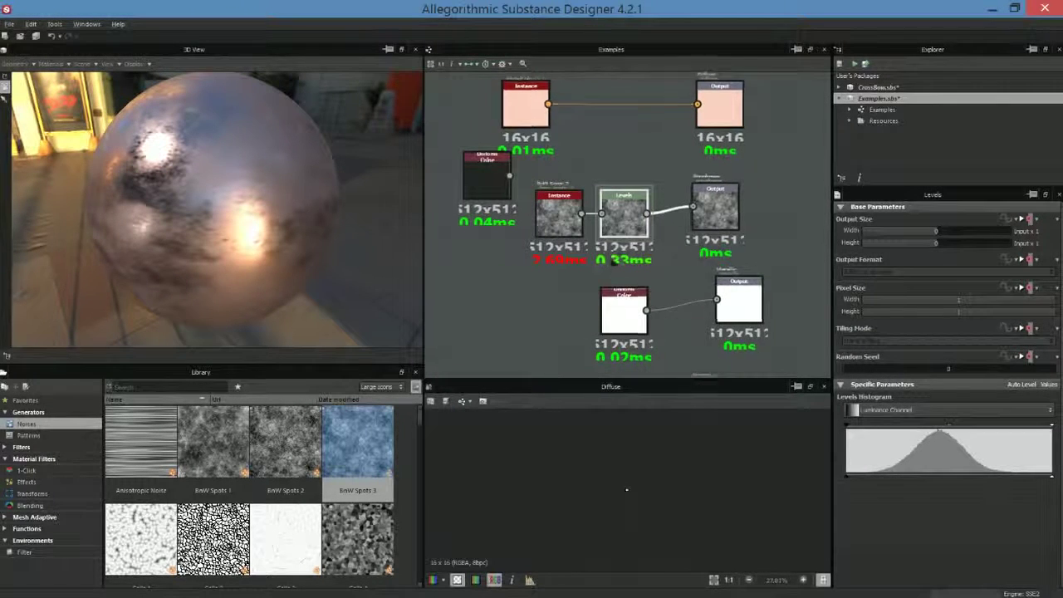
Step: Show the Levels result in an enlarged 2D view with pixel information displayed, and sample its grayscale values up close
{"action": "scroll", "coordinate": [611, 249], "scroll_direction": "up", "scroll_amount": 3}
{"action": "double_click", "coordinate": [634, 212]}
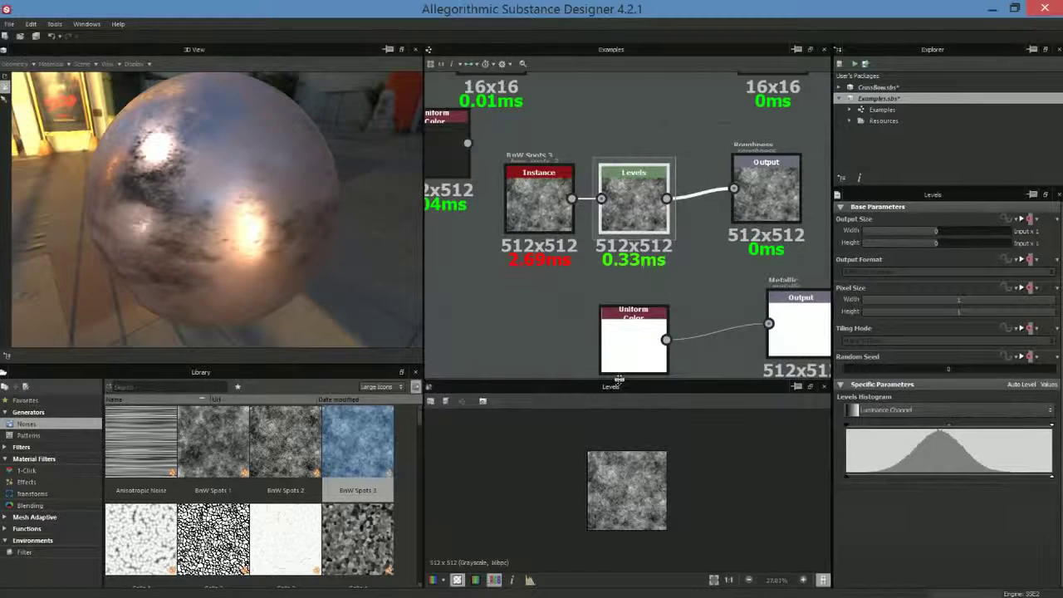
{"action": "left_click_drag", "start_coordinate": [623, 388], "coordinate": [622, 298]}
{"action": "scroll", "coordinate": [650, 461], "scroll_direction": "up", "scroll_amount": 2}
{"action": "scroll", "coordinate": [650, 460], "scroll_direction": "up", "scroll_amount": 2}
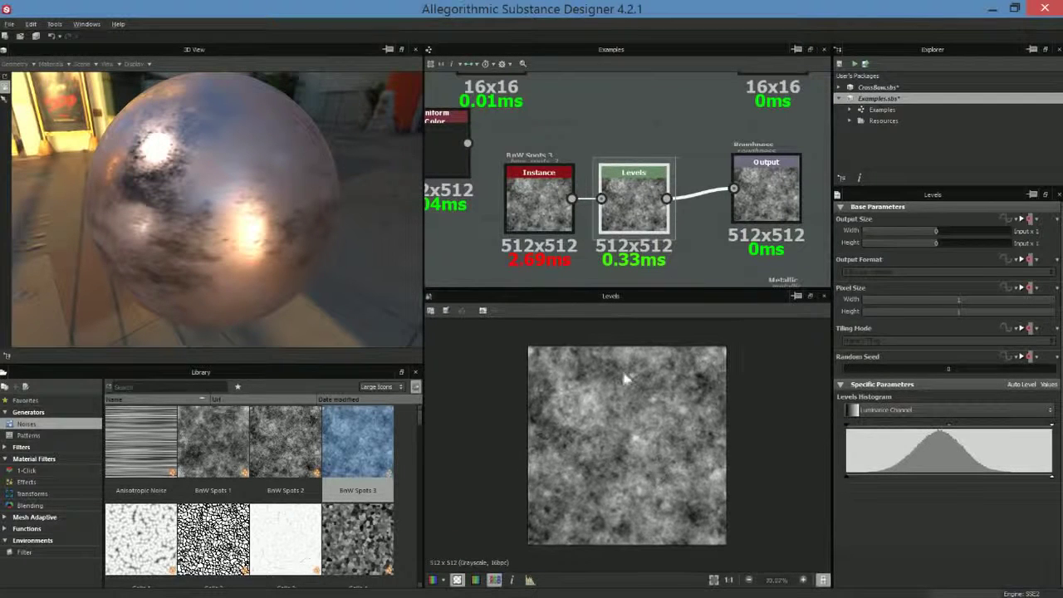
{"action": "left_click", "coordinate": [511, 581]}
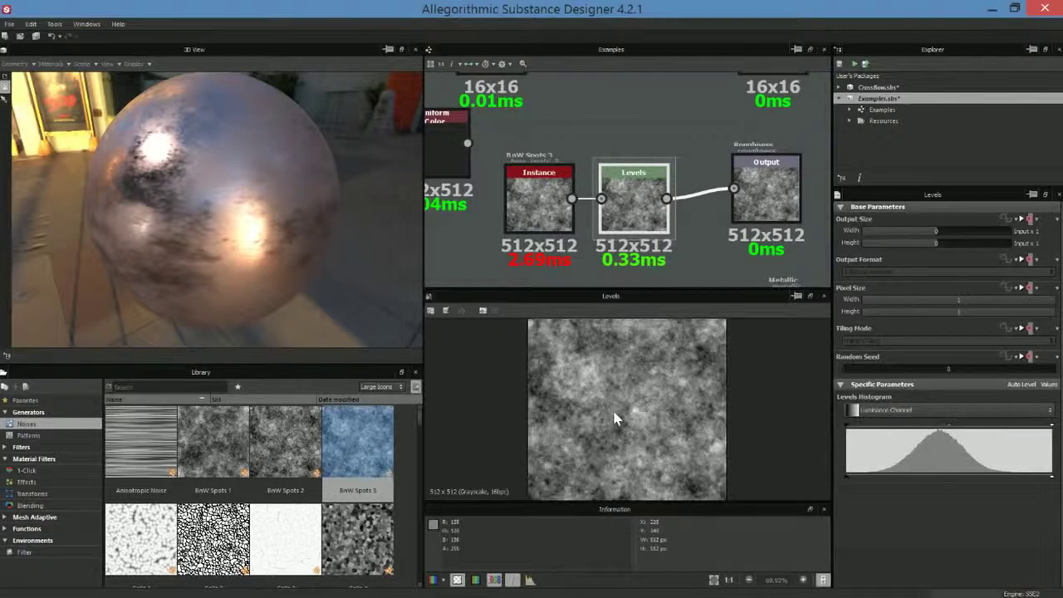
{"action": "scroll", "coordinate": [614, 419], "scroll_direction": "up", "scroll_amount": 5}
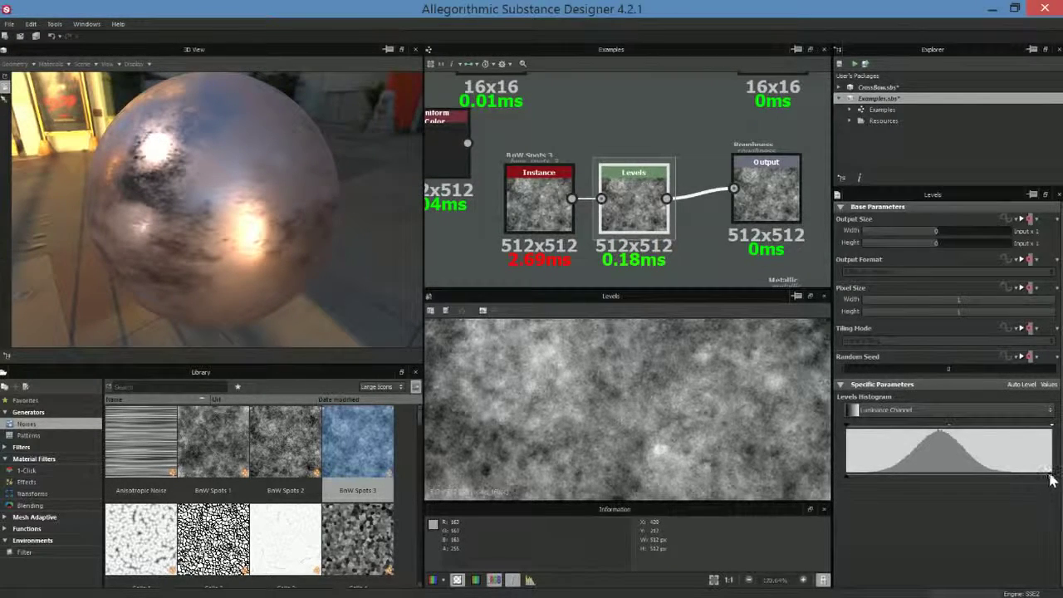
Step: Lower the Levels node's output white level to under half to darken the roughness map, then hide the 2D view's pixel information
{"action": "left_click_drag", "start_coordinate": [1053, 480], "coordinate": [932, 490]}
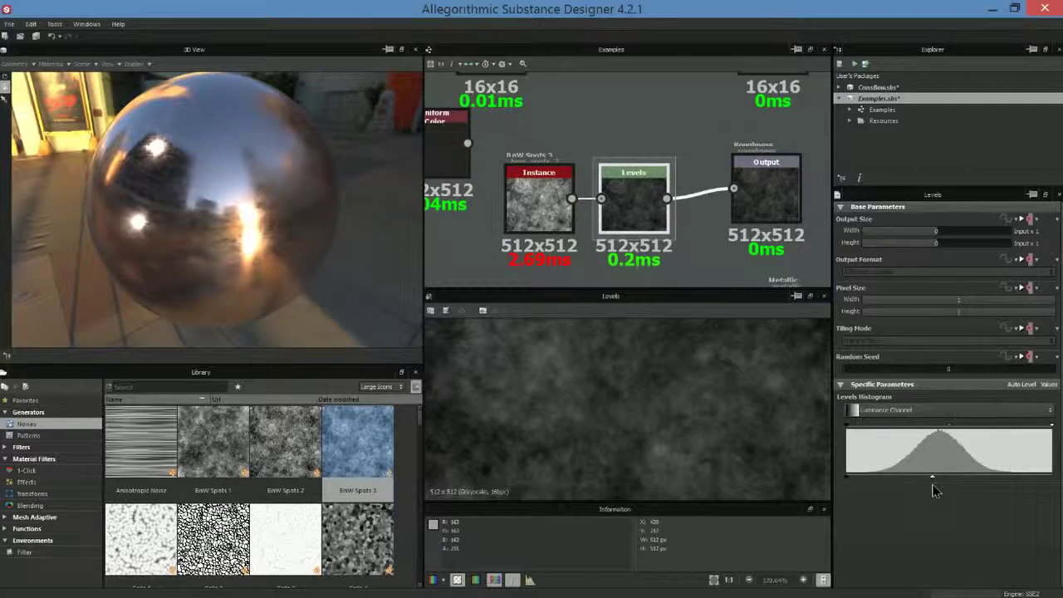
{"action": "scroll", "coordinate": [630, 406], "scroll_direction": "down", "scroll_amount": 1}
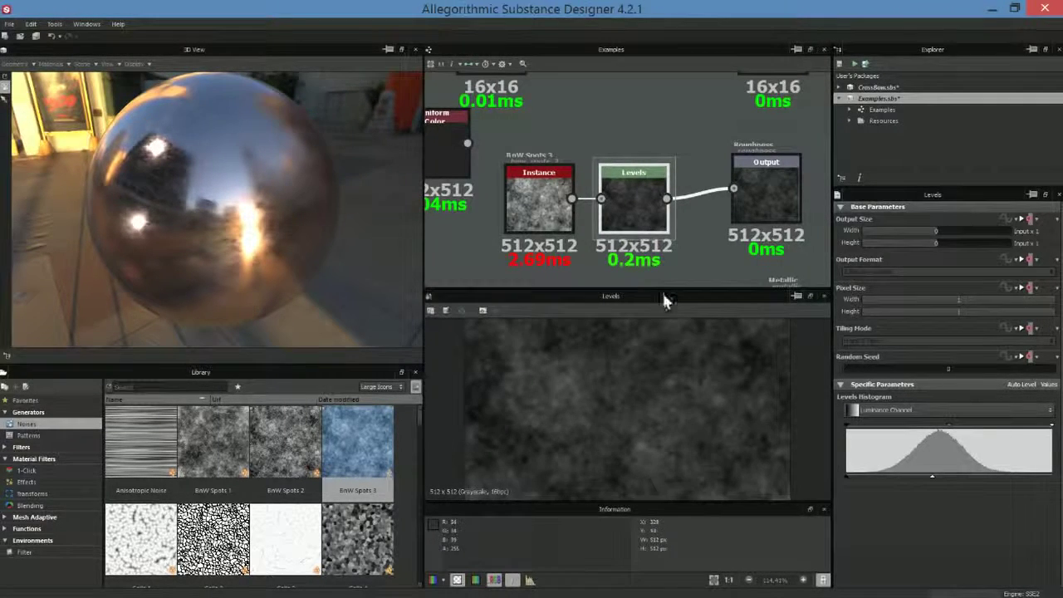
{"action": "left_click", "coordinate": [512, 581]}
{"action": "left_click_drag", "start_coordinate": [156, 156], "coordinate": [118, 87]}
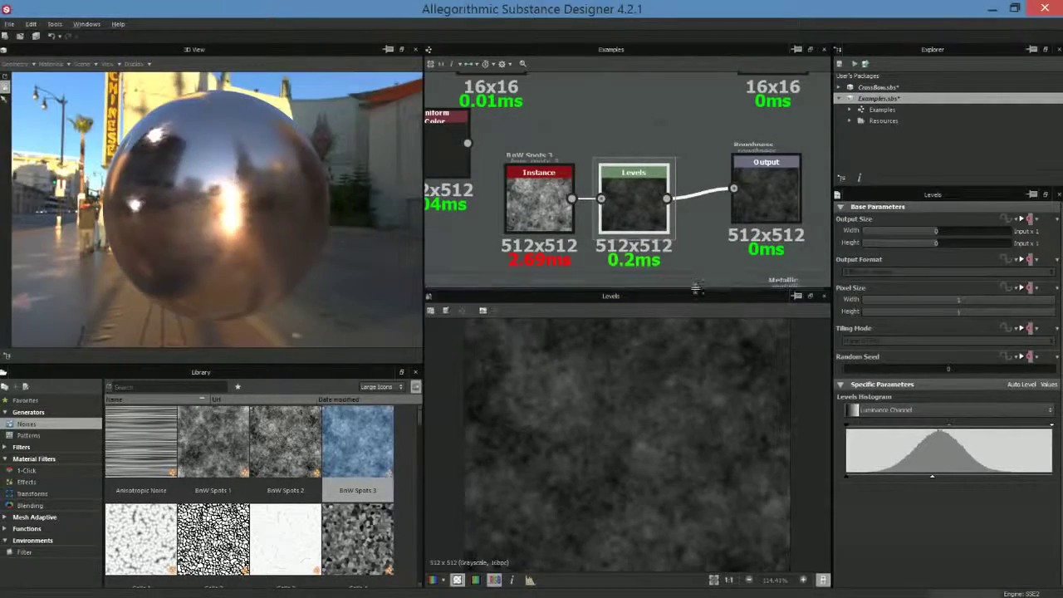
Step: Enlarge the graph view and examine the Diffuse, Roughness and Metallic node chains alongside the reflections on the sphere
{"action": "left_click_drag", "start_coordinate": [697, 288], "coordinate": [705, 385]}
{"action": "scroll", "coordinate": [720, 332], "scroll_direction": "down", "scroll_amount": 5}
{"action": "middle_click_drag", "start_coordinate": [574, 246], "coordinate": [504, 180]}
{"action": "scroll", "coordinate": [562, 183], "scroll_direction": "up", "scroll_amount": 2}
{"action": "left_click_drag", "start_coordinate": [575, 172], "coordinate": [571, 130]}
{"action": "scroll", "coordinate": [612, 169], "scroll_direction": "up", "scroll_amount": 2}
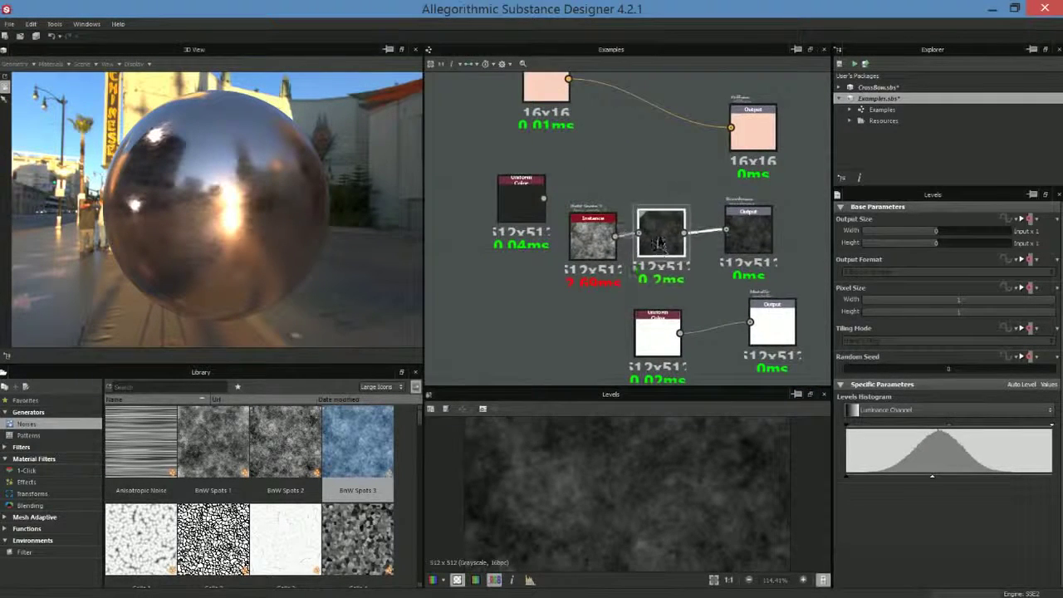
{"action": "scroll", "coordinate": [702, 270], "scroll_direction": "up", "scroll_amount": 1}
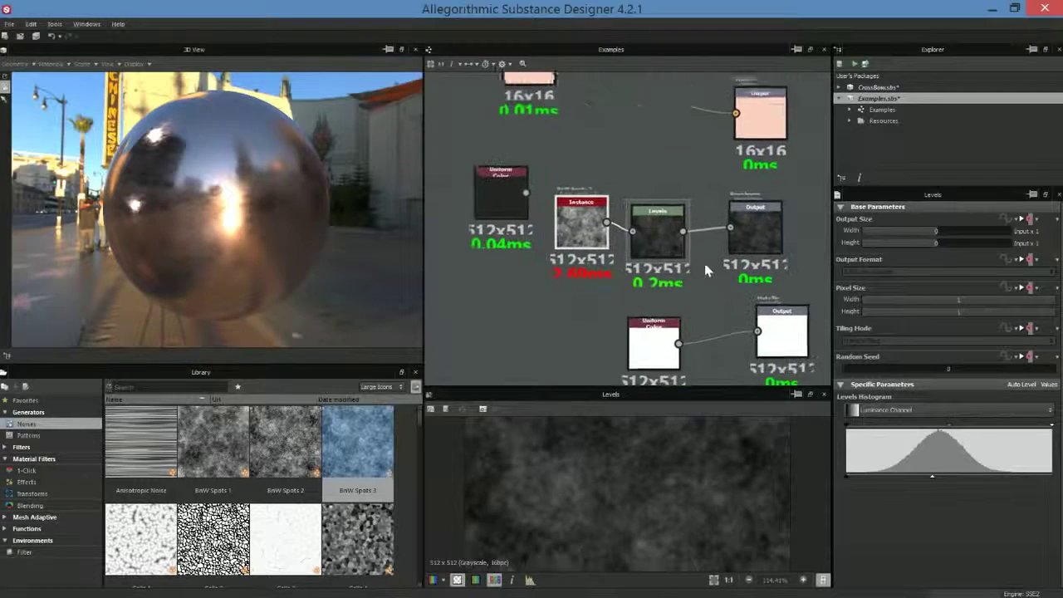
{"action": "middle_click_drag", "start_coordinate": [705, 265], "coordinate": [681, 235]}
{"action": "mouse_move", "coordinate": [295, 224]}
{"action": "left_mouse_down"}
{"action": "mouse_move", "coordinate": [261, 214]}
{"action": "mouse_move", "coordinate": [312, 220]}
{"action": "left_mouse_up"}
{"action": "scroll", "coordinate": [265, 215], "scroll_direction": "up", "scroll_amount": 2}
{"action": "scroll", "coordinate": [661, 239], "scroll_direction": "down", "scroll_amount": 1}
{"action": "left_click_drag", "start_coordinate": [677, 206], "coordinate": [697, 205]}
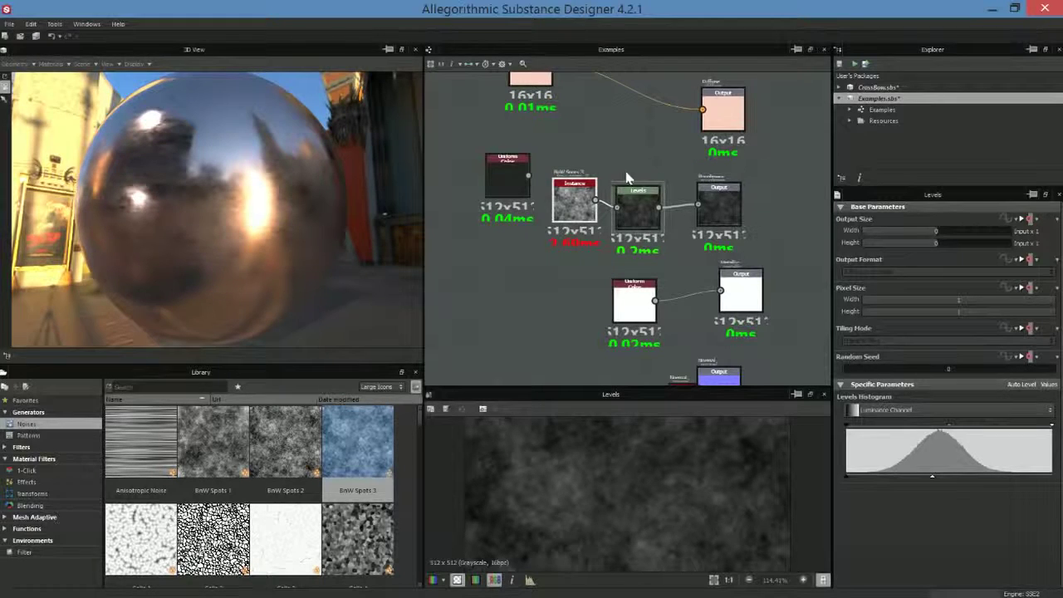
{"action": "scroll", "coordinate": [620, 166], "scroll_direction": "down", "scroll_amount": 2}
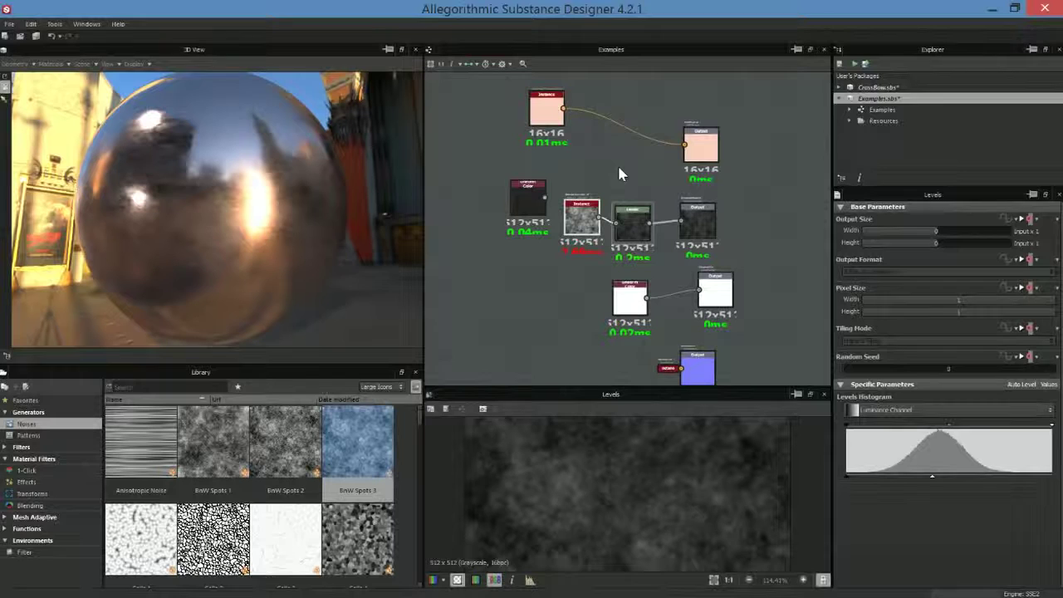
{"action": "scroll", "coordinate": [618, 172], "scroll_direction": "up", "scroll_amount": 2}
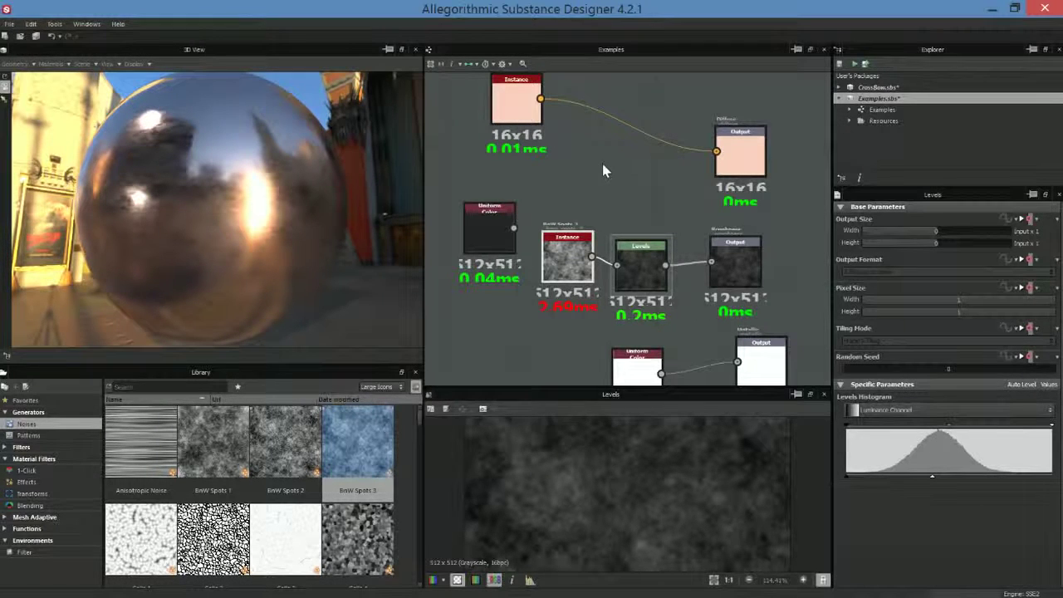
Step: Show the copper MetalColorPicker_PBR node's output in an enlarged 2D view
{"action": "left_click", "coordinate": [528, 112]}
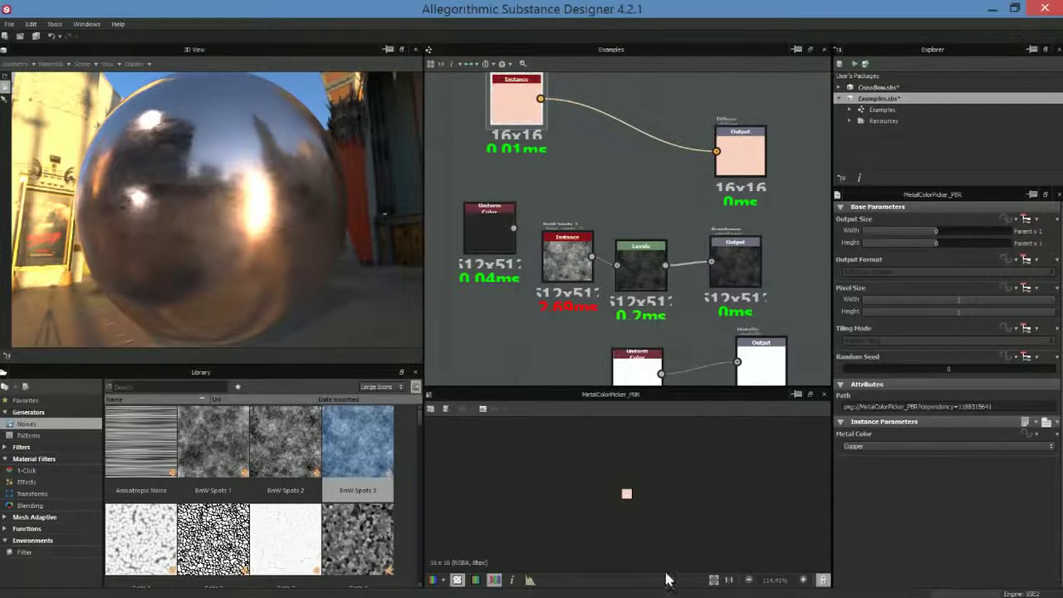
{"action": "scroll", "coordinate": [653, 501], "scroll_direction": "up", "scroll_amount": 10}
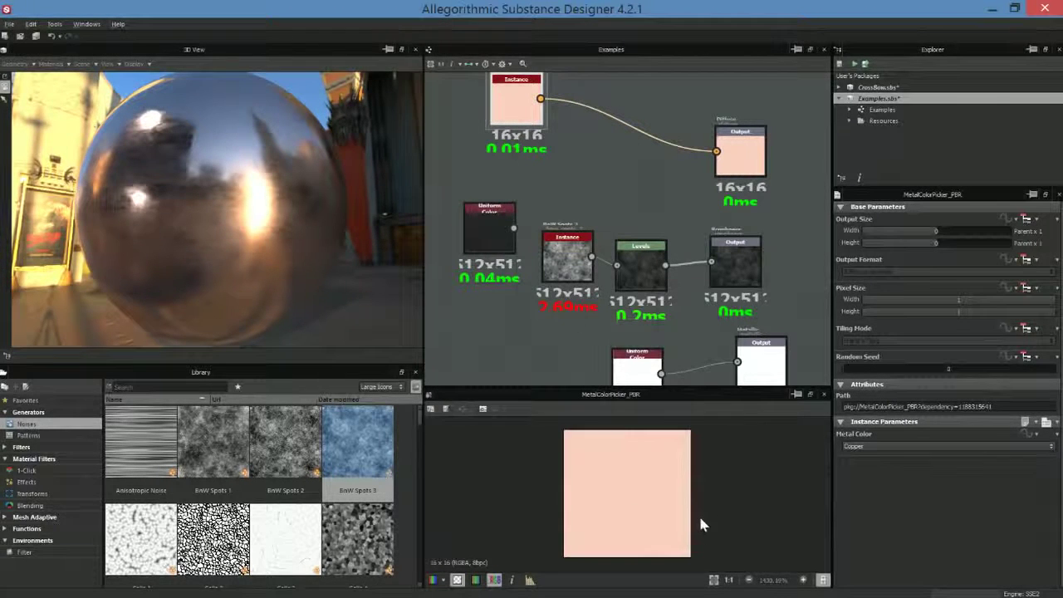
{"action": "left_click_drag", "start_coordinate": [669, 384], "coordinate": [668, 285]}
{"action": "scroll", "coordinate": [656, 470], "scroll_direction": "up", "scroll_amount": 2}
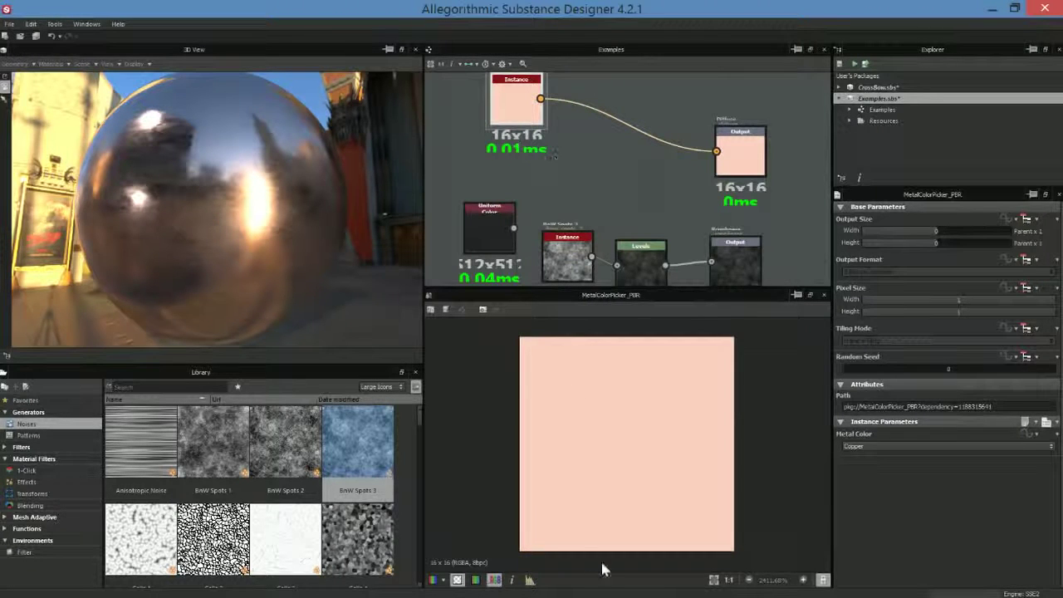
Step: Compare the copper color with the 2D view's sRGB display switched on and off, ending with the original display
{"action": "left_click", "coordinate": [494, 580]}
{"action": "left_click", "coordinate": [494, 579]}
{"action": "left_click", "coordinate": [494, 580]}
{"action": "left_click", "coordinate": [494, 579]}
{"action": "left_click", "coordinate": [494, 580]}
{"action": "left_click", "coordinate": [494, 580]}
{"action": "left_click", "coordinate": [494, 580]}
{"action": "left_click", "coordinate": [498, 581]}
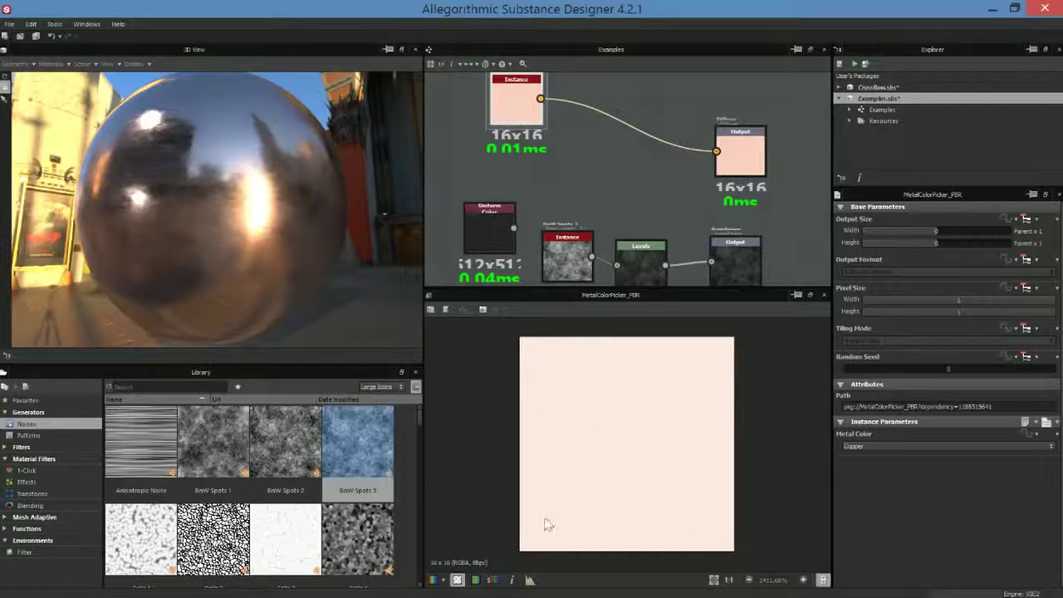
{"action": "left_click", "coordinate": [495, 580]}
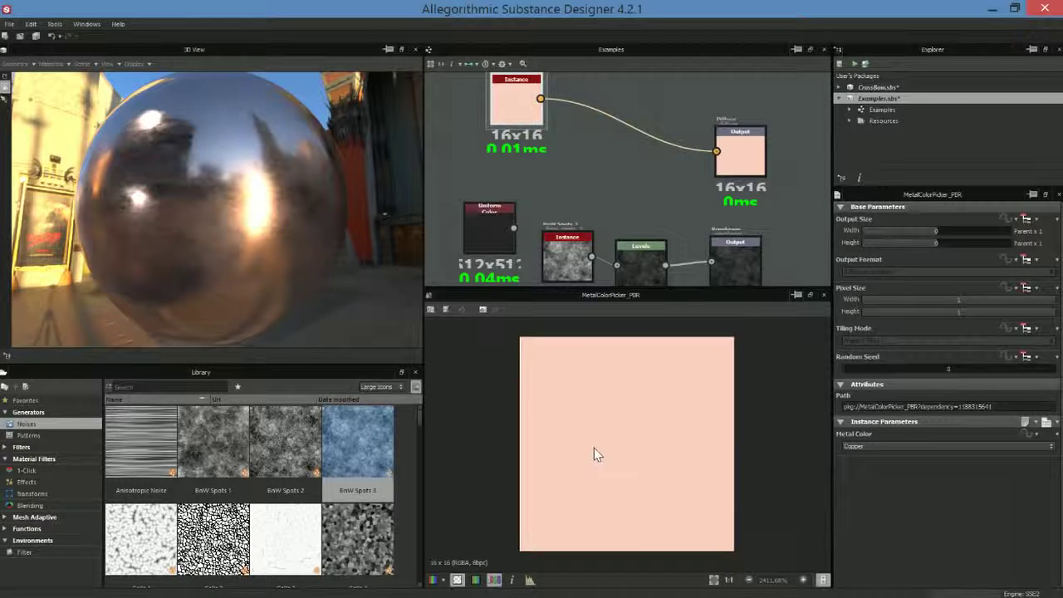
Step: Check the shaders available for the Default material, keep the physically based one, and review the output chains in the graph
{"action": "left_click_drag", "start_coordinate": [646, 288], "coordinate": [649, 368]}
{"action": "scroll", "coordinate": [690, 270], "scroll_direction": "down", "scroll_amount": 2}
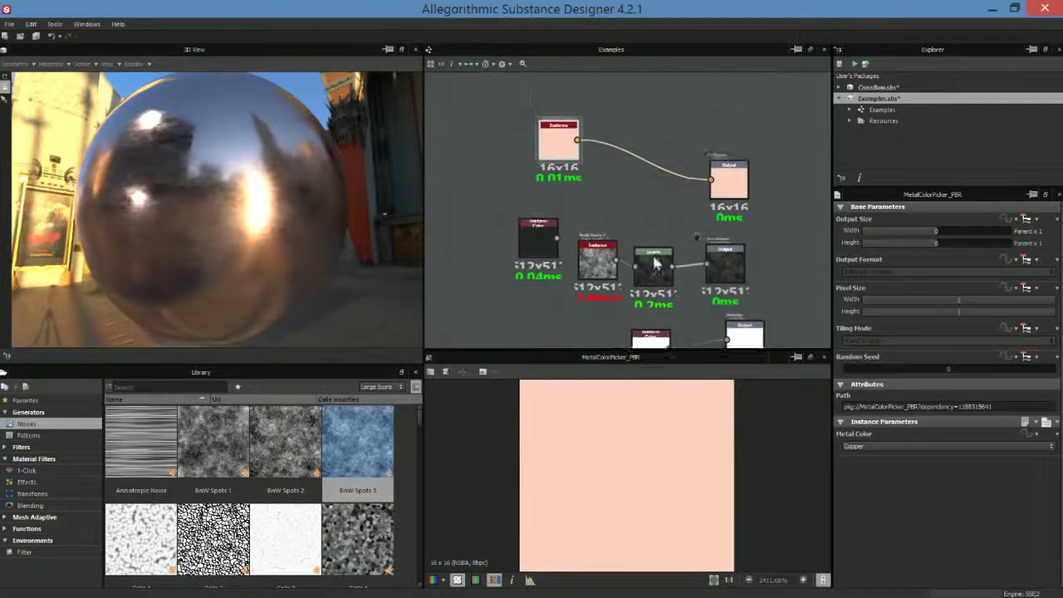
{"action": "middle_click_drag", "start_coordinate": [689, 271], "coordinate": [655, 220]}
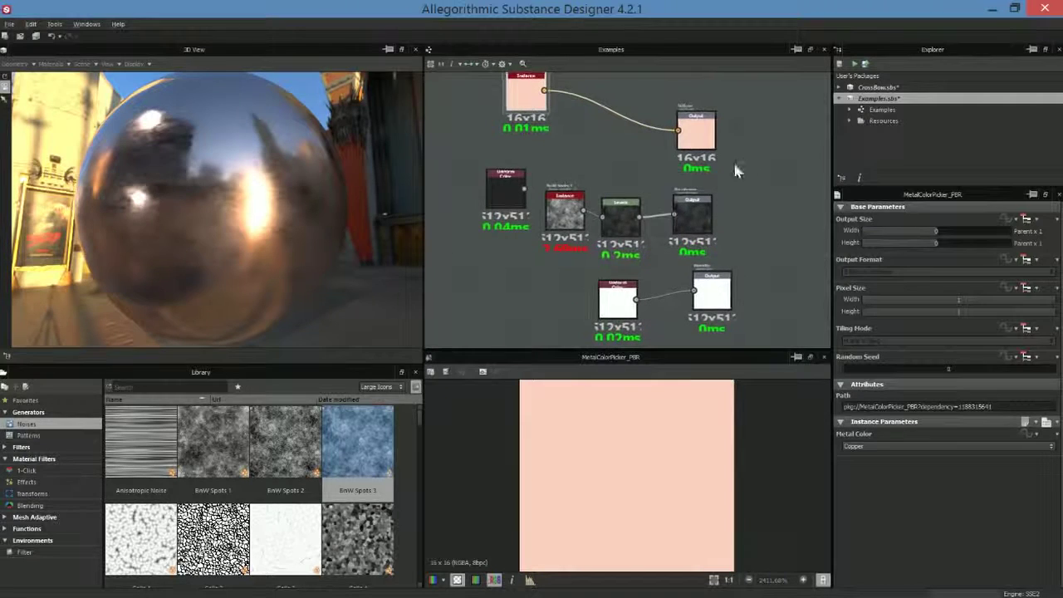
{"action": "left_click", "coordinate": [51, 64]}
{"action": "mouse_move", "coordinate": [63, 77]}
{"action": "mouse_move", "coordinate": [117, 102]}
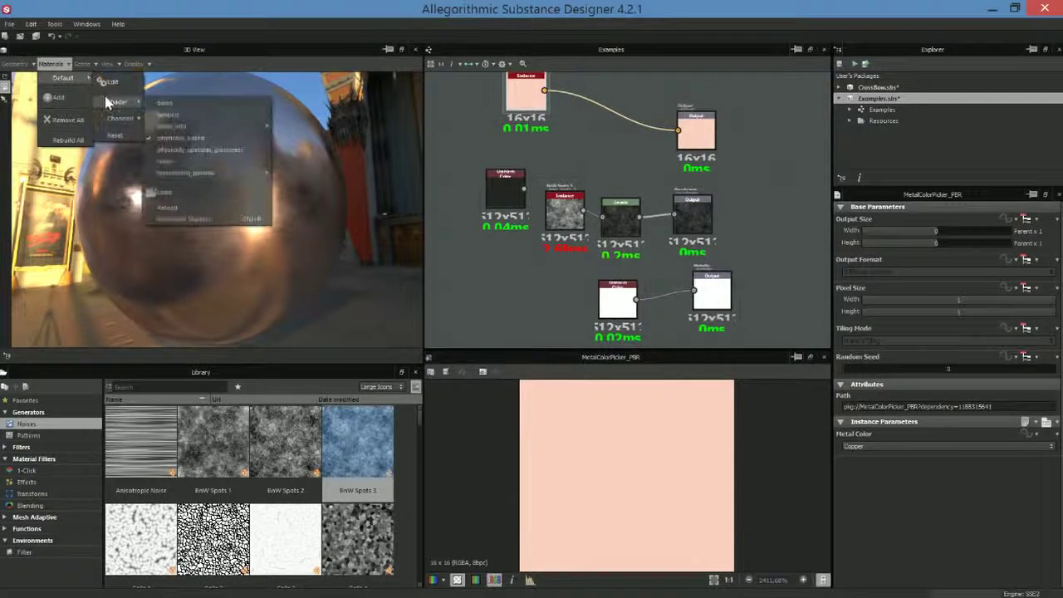
{"action": "left_click", "coordinate": [169, 140]}
{"action": "left_click", "coordinate": [536, 254]}
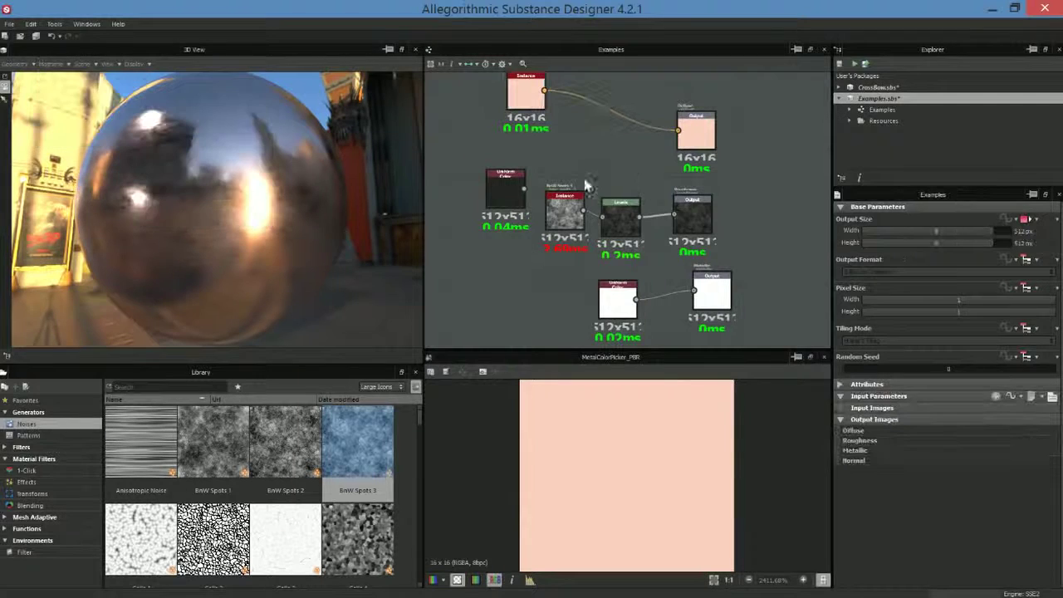
{"action": "scroll", "coordinate": [660, 246], "scroll_direction": "down", "scroll_amount": 1}
{"action": "mouse_move", "coordinate": [660, 244]}
{"action": "middle_mouse_down"}
{"action": "mouse_move", "coordinate": [639, 251]}
{"action": "mouse_move", "coordinate": [660, 241]}
{"action": "mouse_move", "coordinate": [648, 237]}
{"action": "middle_mouse_up"}
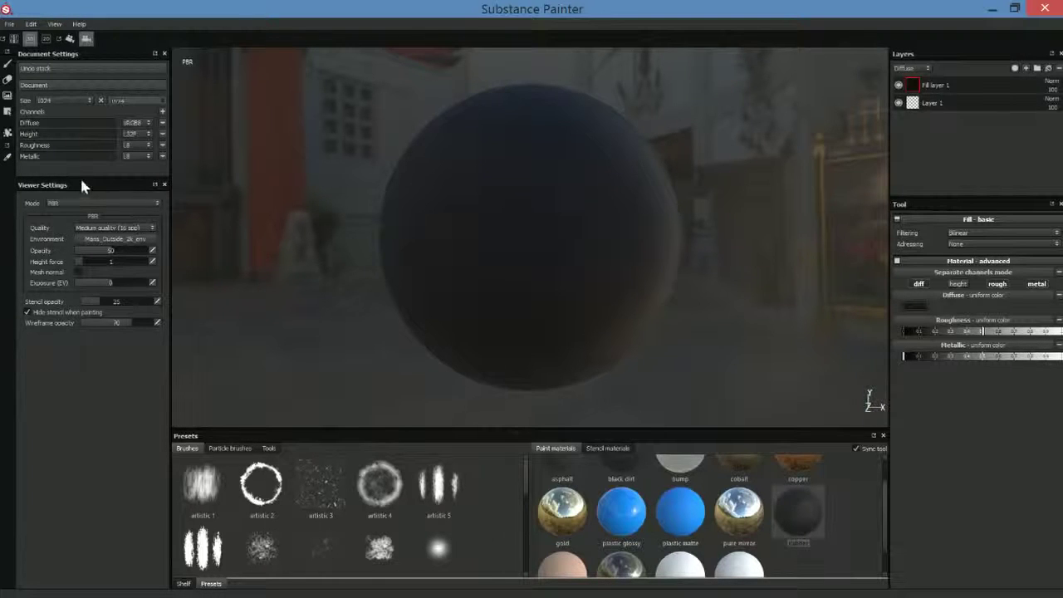
Step: Switch to Substance Painter, check the viewer modes while keeping PBR, and review the channels that can be added to the document
{"action": "left_click", "coordinate": [63, 200]}
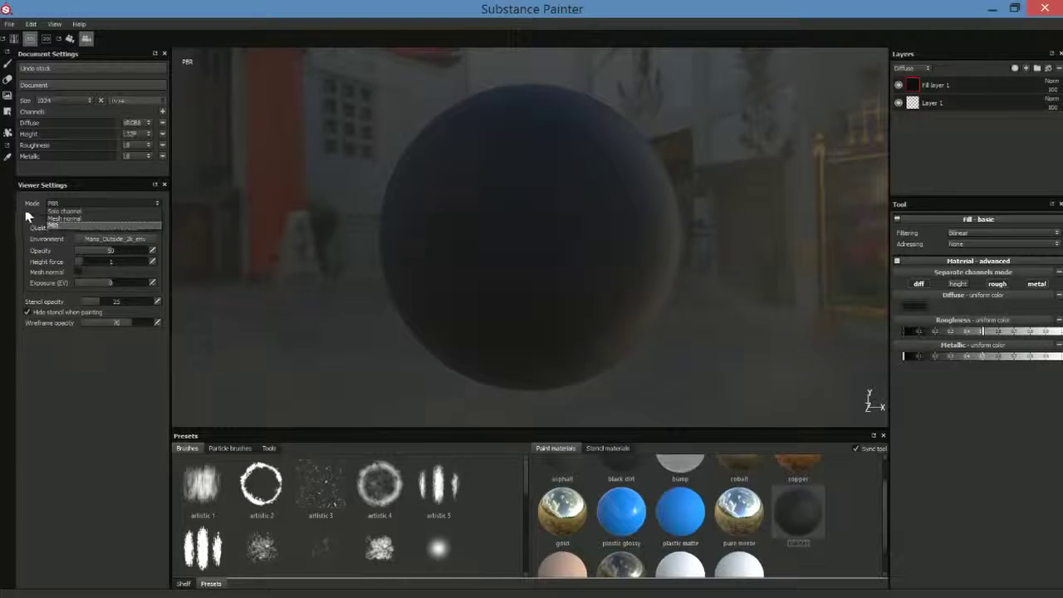
{"action": "left_click", "coordinate": [52, 224]}
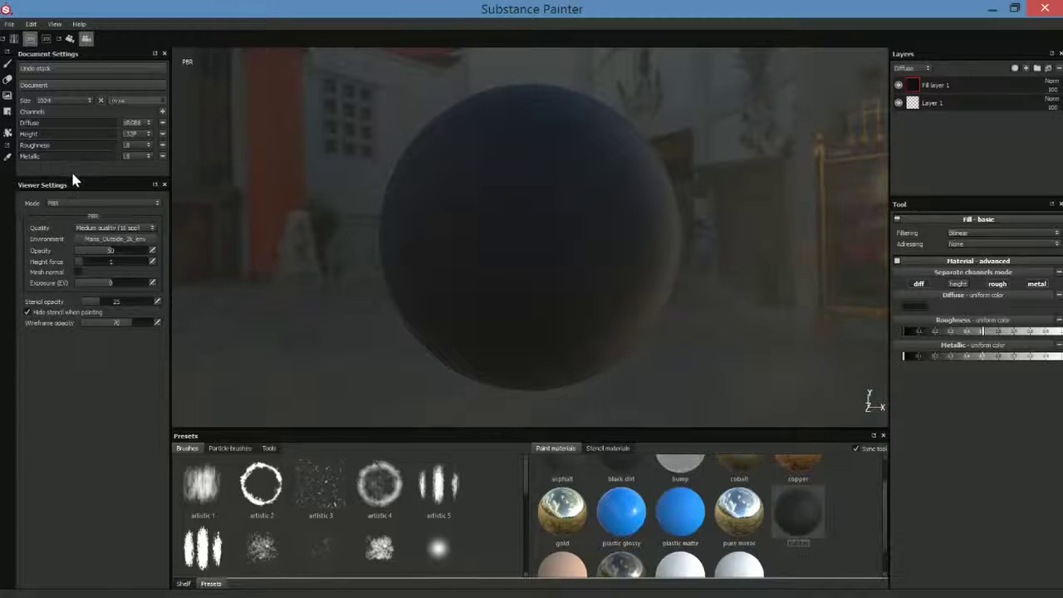
{"action": "left_click_drag", "start_coordinate": [72, 177], "coordinate": [66, 235]}
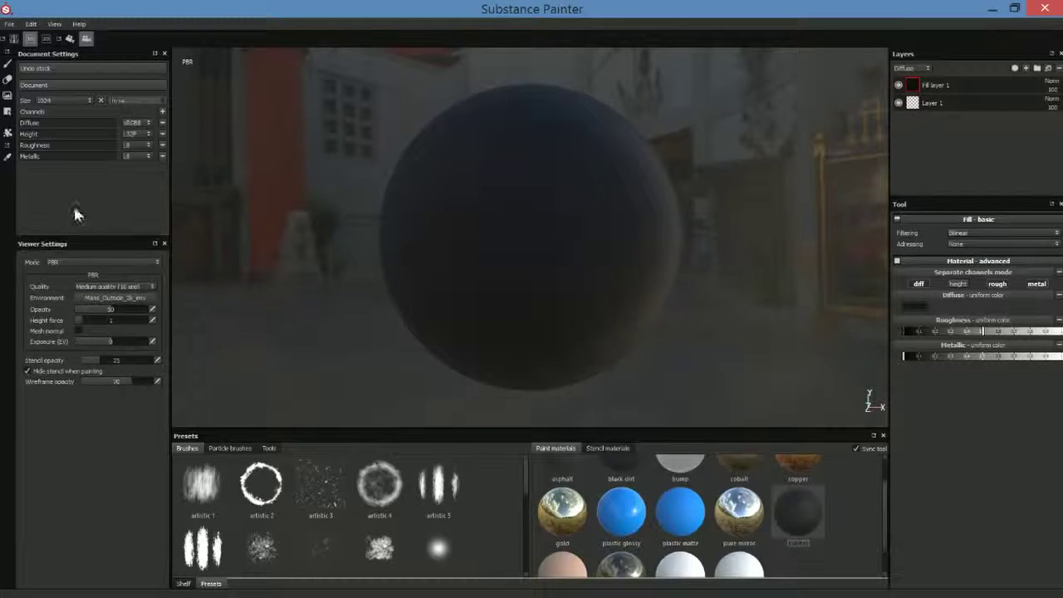
{"action": "left_click", "coordinate": [162, 112]}
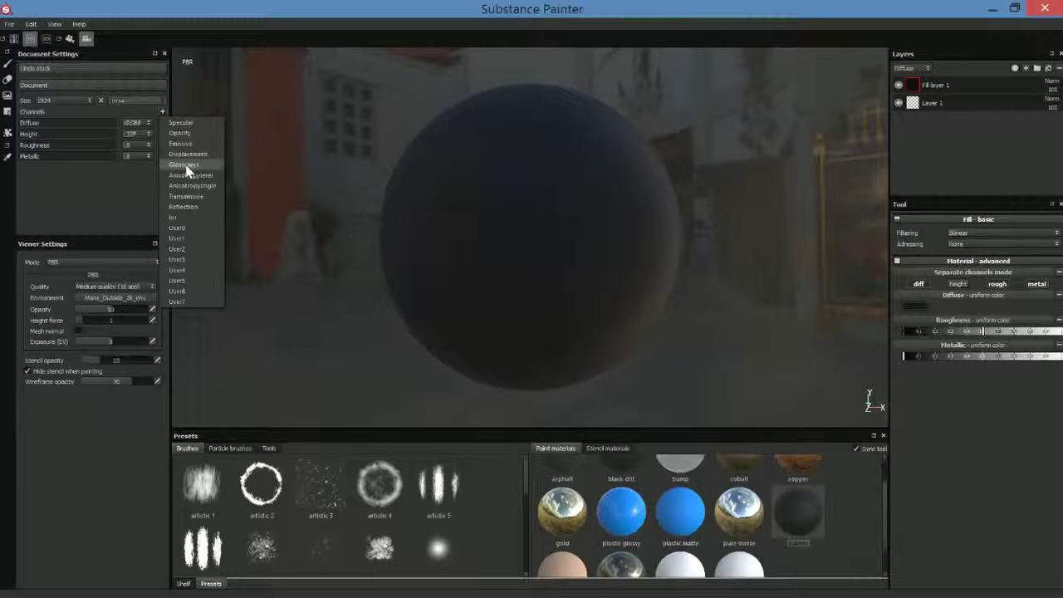
{"action": "left_click", "coordinate": [79, 196]}
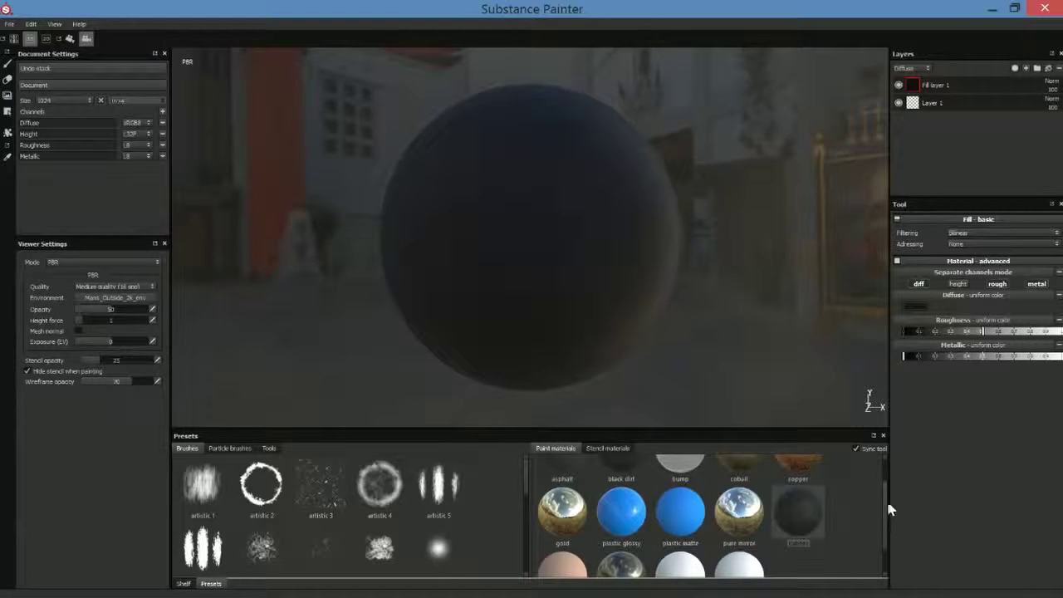
Step: Apply the copper paint material to Fill layer 1 and add a new paint layer above it
{"action": "scroll", "coordinate": [889, 509], "scroll_direction": "up", "scroll_amount": 1}
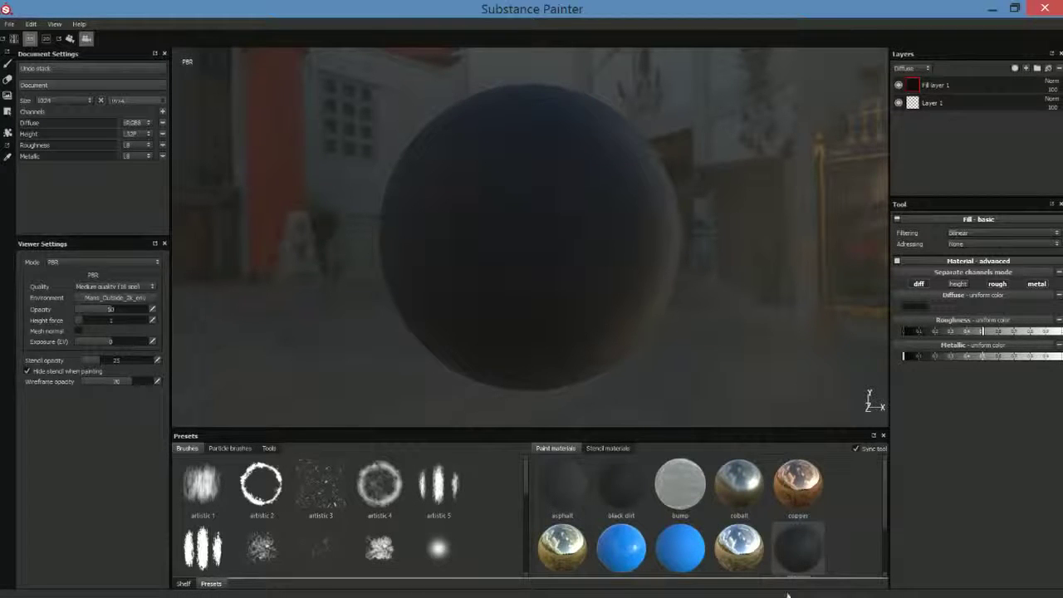
{"action": "left_click", "coordinate": [797, 484]}
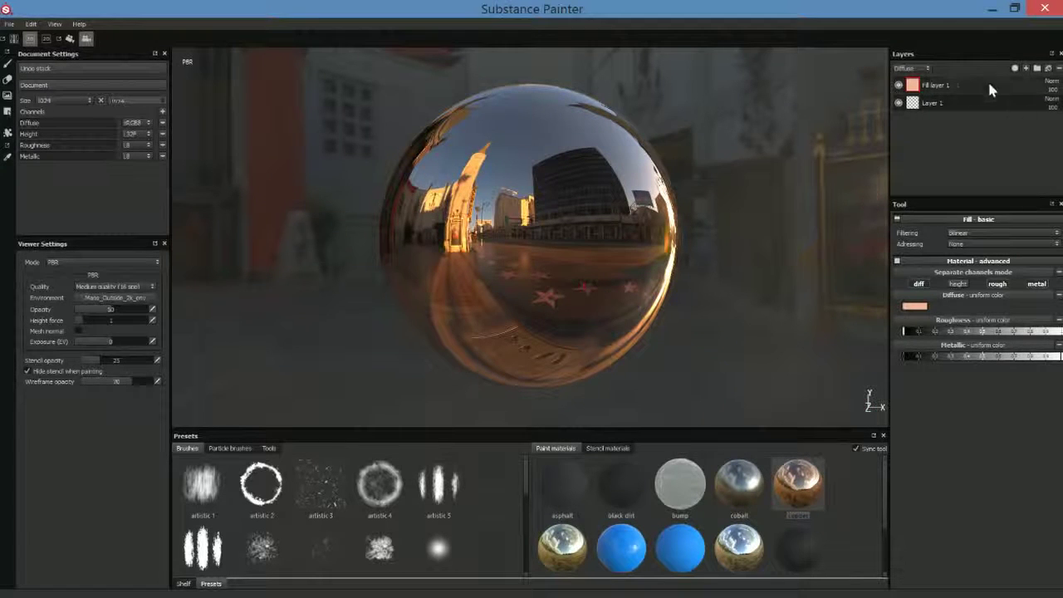
{"action": "left_click", "coordinate": [1026, 68]}
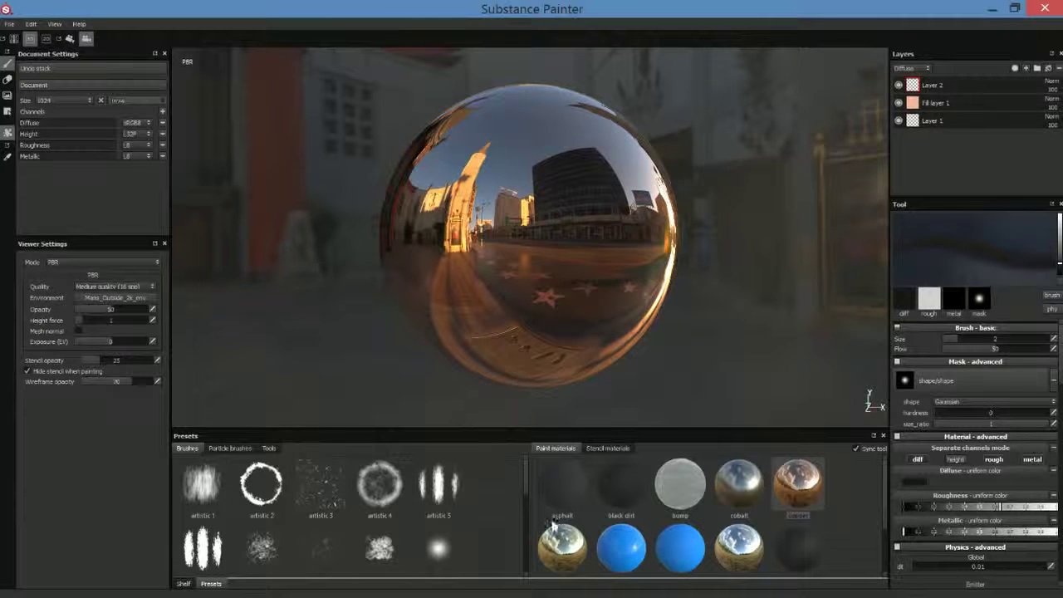
Step: Choose the dirt 3 brush and limit it to the roughness channel with a roughness of about 0.6
{"action": "left_click_drag", "start_coordinate": [525, 480], "coordinate": [523, 523]}
{"action": "left_click", "coordinate": [311, 496]}
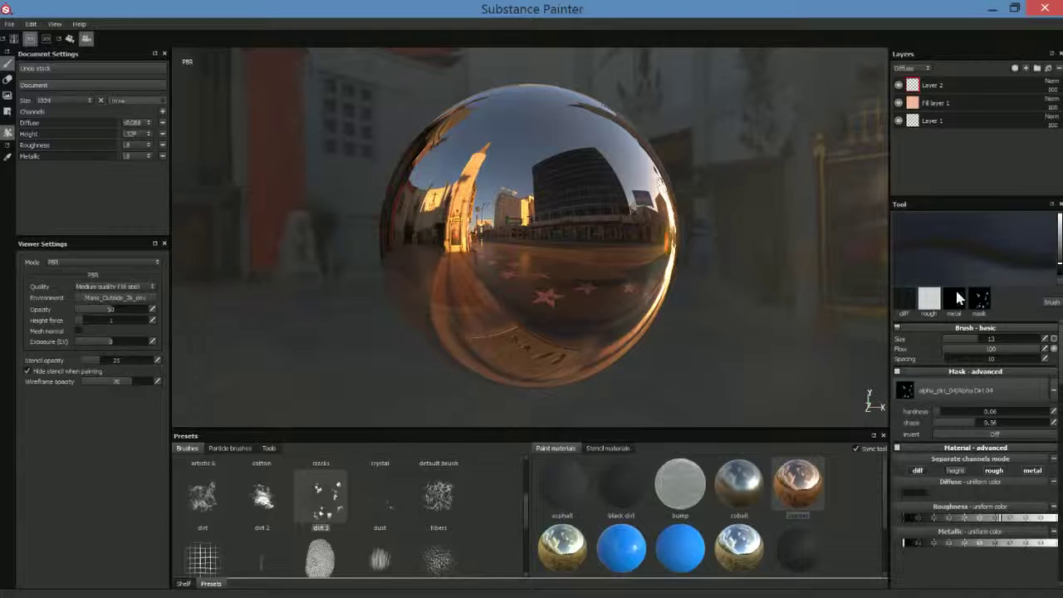
{"action": "left_click_drag", "start_coordinate": [890, 227], "coordinate": [837, 228]}
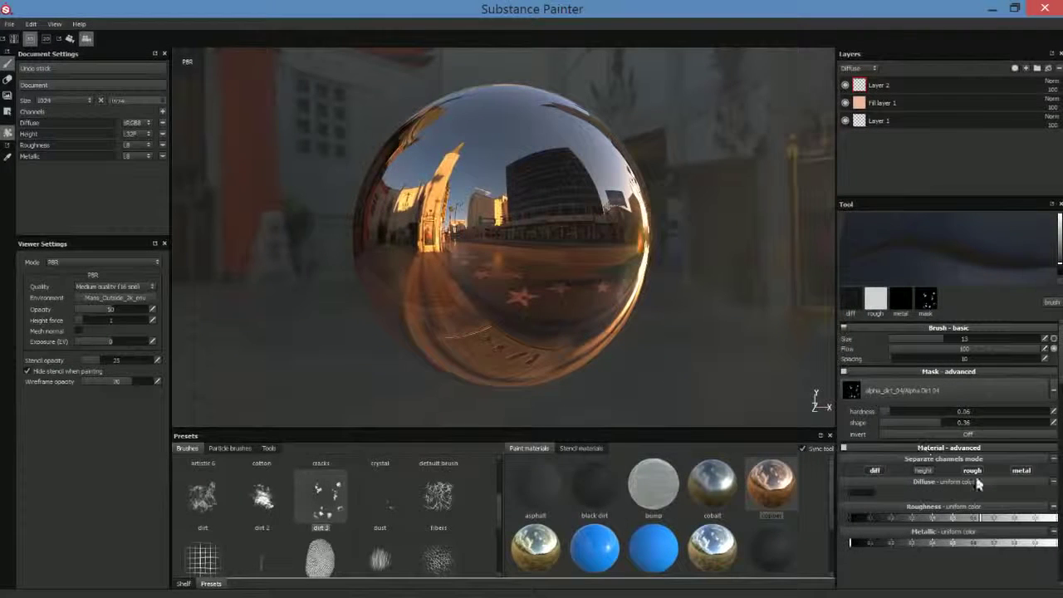
{"action": "mouse_move", "coordinate": [1058, 362]}
{"action": "left_mouse_down"}
{"action": "mouse_move", "coordinate": [1058, 412]}
{"action": "mouse_move", "coordinate": [1058, 378]}
{"action": "left_mouse_up"}
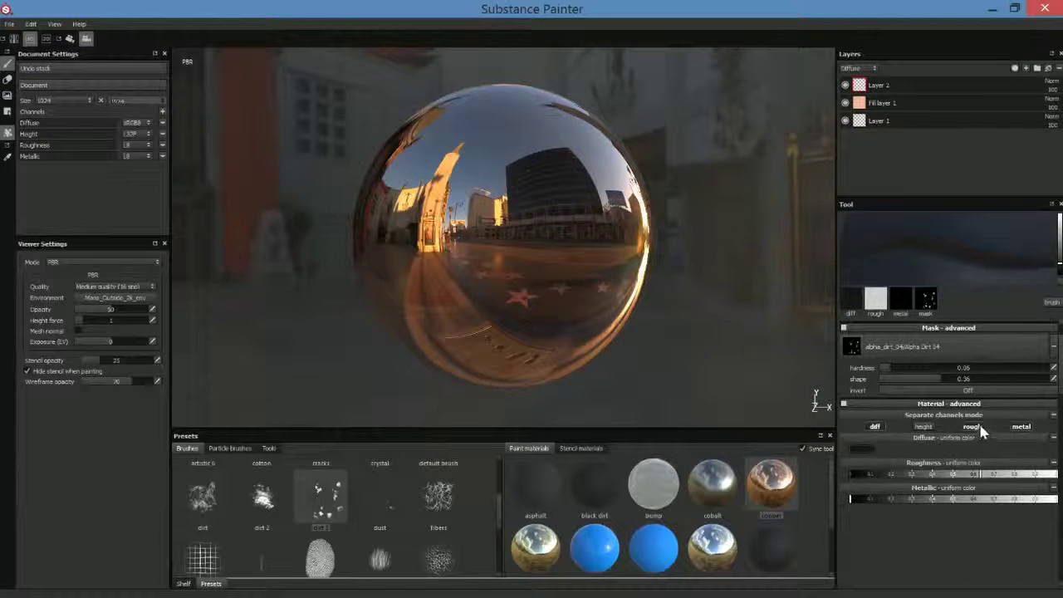
{"action": "left_click", "coordinate": [874, 427]}
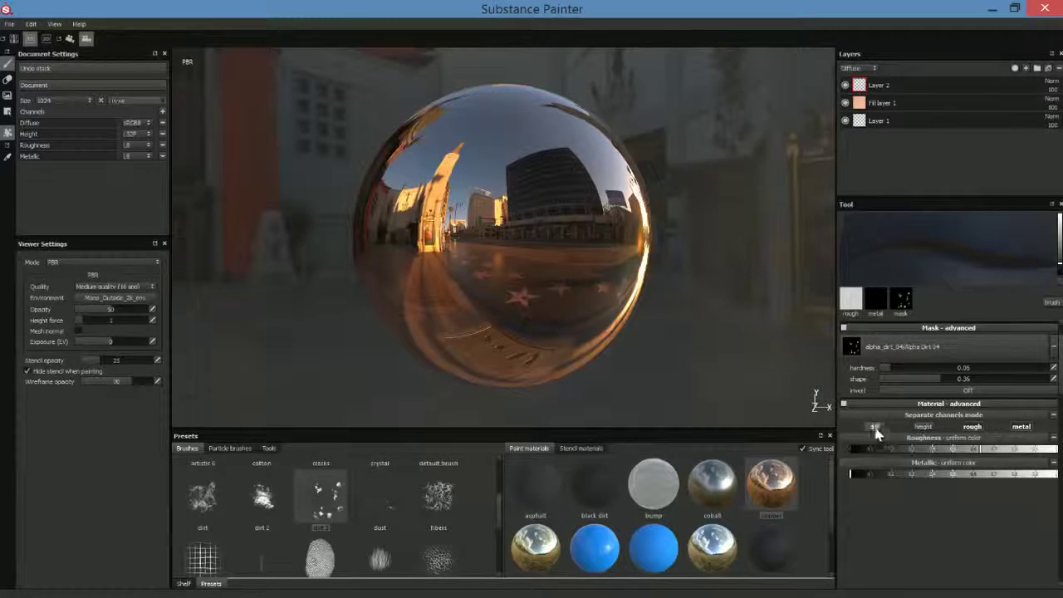
{"action": "left_click", "coordinate": [1020, 427]}
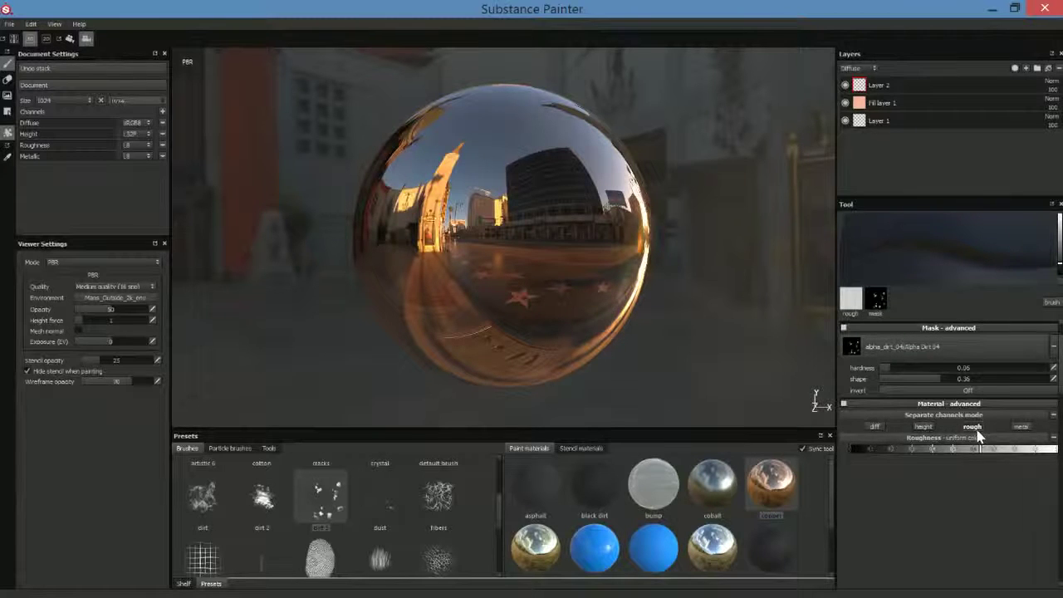
{"action": "left_click_drag", "start_coordinate": [968, 453], "coordinate": [973, 454]}
Step: Paint rough dirt spots across the front and side of the copper sphere on the new layer
{"action": "mouse_move", "coordinate": [453, 199]}
{"action": "left_mouse_down"}
{"action": "mouse_move", "coordinate": [473, 241]}
{"action": "mouse_move", "coordinate": [515, 245]}
{"action": "mouse_move", "coordinate": [531, 286]}
{"action": "mouse_move", "coordinate": [623, 278]}
{"action": "left_mouse_up"}
{"action": "mouse_move", "coordinate": [357, 208]}
{"action": "left_mouse_down"}
{"action": "mouse_move", "coordinate": [333, 228]}
{"action": "mouse_move", "coordinate": [324, 207]}
{"action": "left_mouse_up"}
{"action": "left_click_drag", "start_coordinate": [532, 278], "coordinate": [551, 256], "text": "alt"}
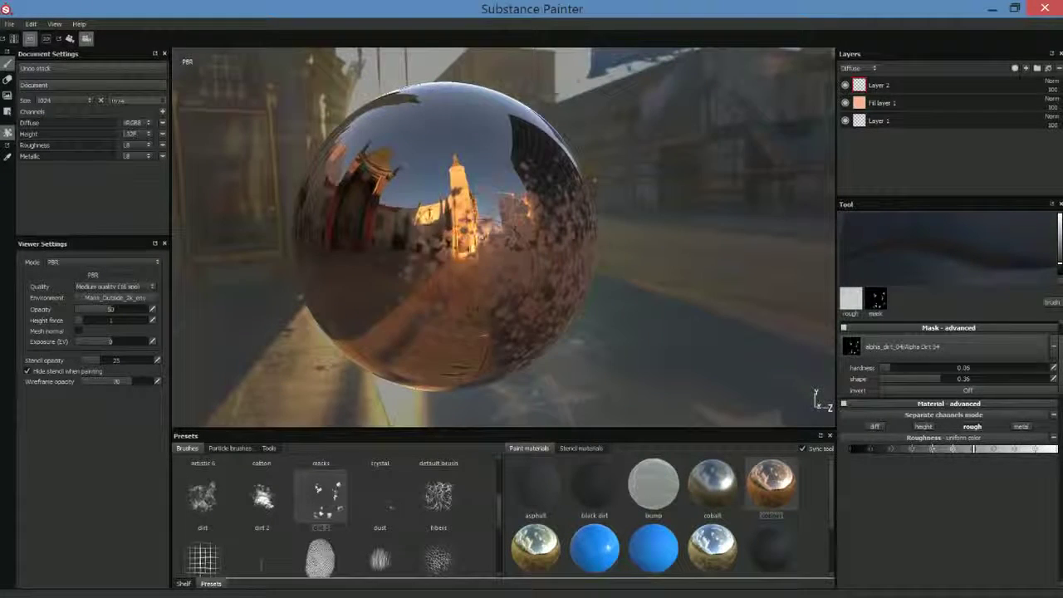
{"action": "mouse_move", "coordinate": [415, 208]}
{"action": "left_mouse_down"}
{"action": "mouse_move", "coordinate": [336, 237]}
{"action": "mouse_move", "coordinate": [363, 320]}
{"action": "mouse_move", "coordinate": [465, 250]}
{"action": "left_mouse_up"}
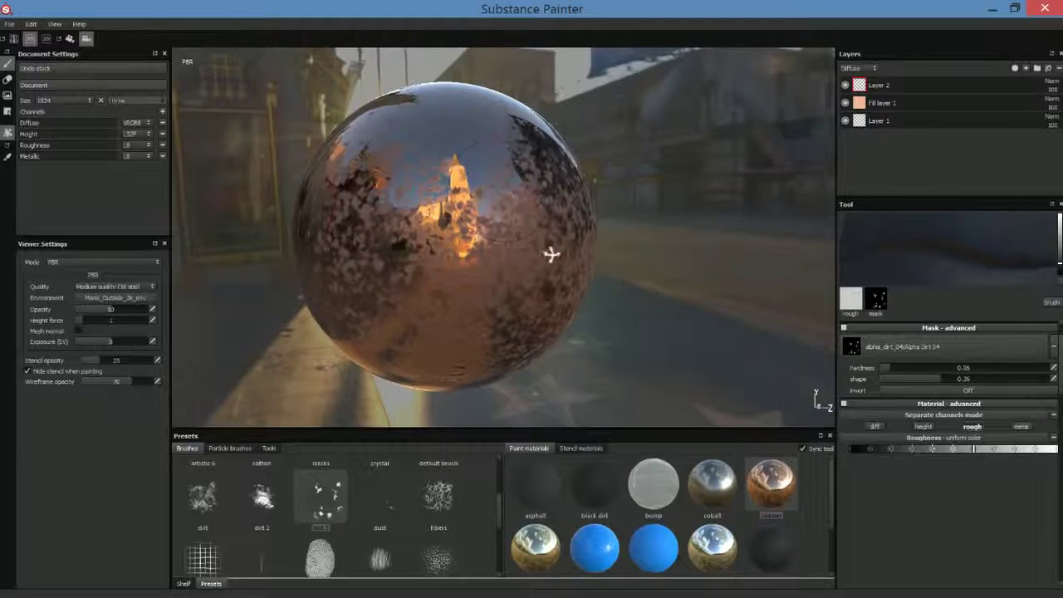
Step: Turn to an unpainted side of the copper sphere and choose the scratches brush for the roughness channel
{"action": "left_click_drag", "start_coordinate": [551, 254], "coordinate": [465, 250], "text": "alt"}
{"action": "left_click_drag", "start_coordinate": [597, 249], "coordinate": [565, 158], "text": "alt"}
{"action": "left_click_drag", "start_coordinate": [486, 274], "coordinate": [399, 282], "text": "alt"}
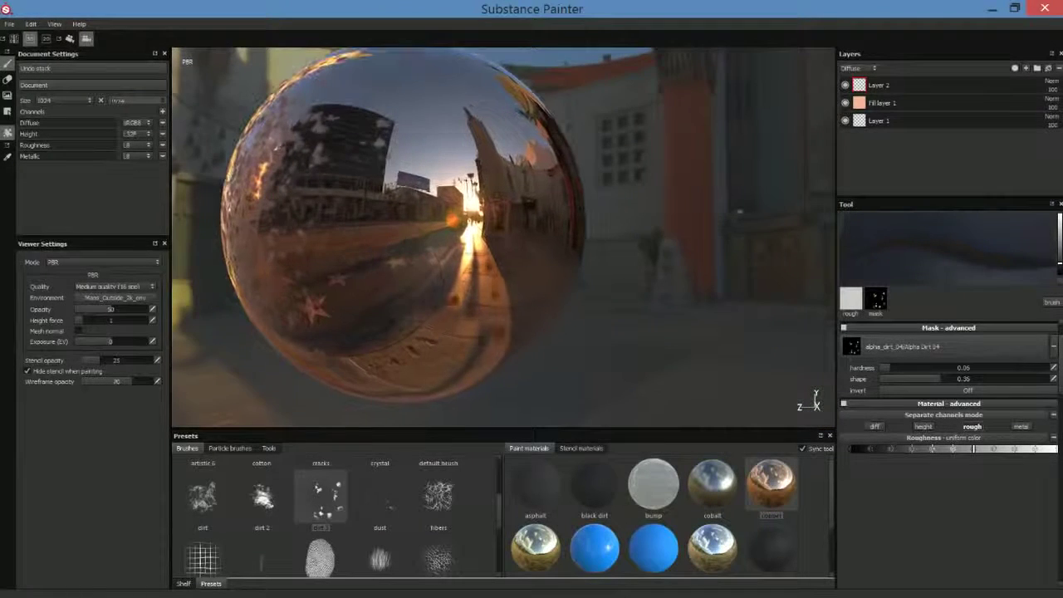
{"action": "left_click_drag", "start_coordinate": [499, 515], "coordinate": [498, 550]}
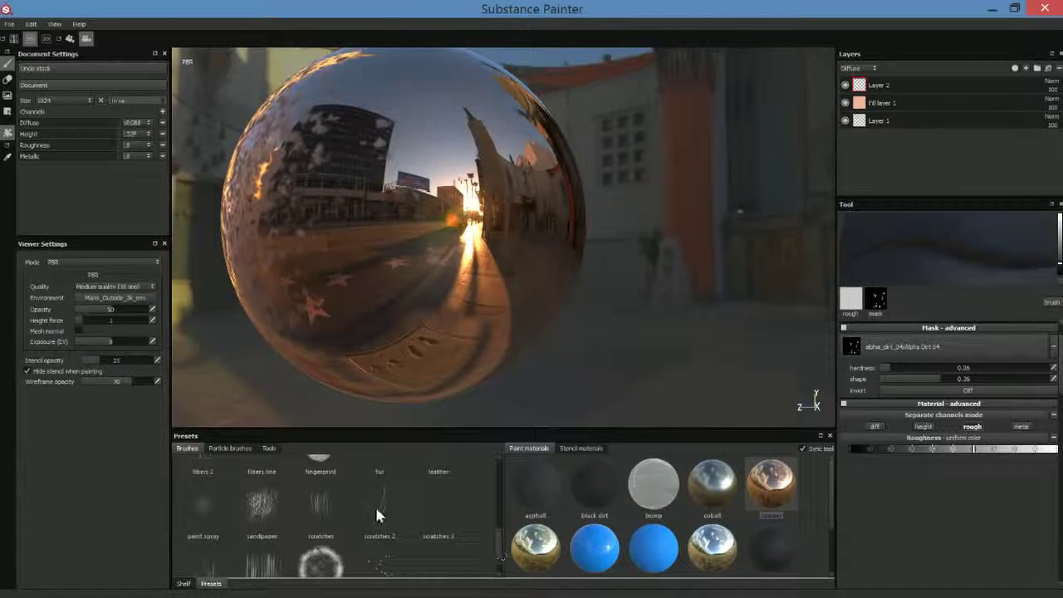
{"action": "left_click", "coordinate": [335, 506]}
{"action": "scroll", "coordinate": [469, 238], "scroll_direction": "up", "scroll_amount": 2}
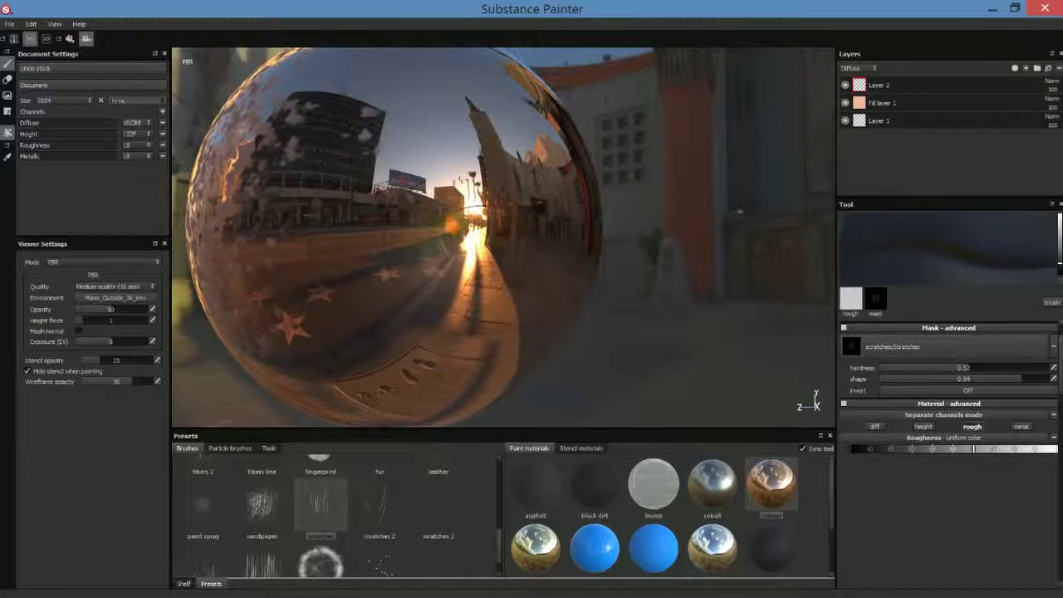
{"action": "left_click_drag", "start_coordinate": [403, 301], "coordinate": [419, 218], "text": "alt"}
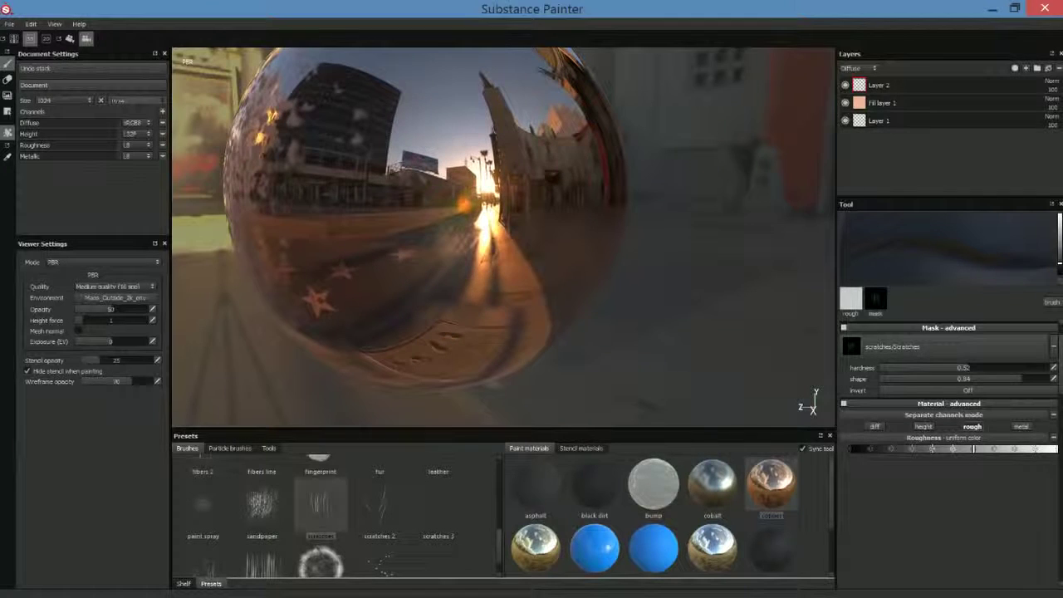
Step: Set the document size to 2048 and paint roughness scratches across the clean side of the sphere
{"action": "left_click", "coordinate": [58, 99]}
{"action": "left_click", "coordinate": [51, 138]}
{"action": "mouse_move", "coordinate": [498, 237]}
{"action": "left_mouse_down", "text": "alt"}
{"action": "mouse_move", "coordinate": [544, 258]}
{"action": "mouse_move", "coordinate": [664, 274]}
{"action": "left_mouse_up", "text": "alt"}
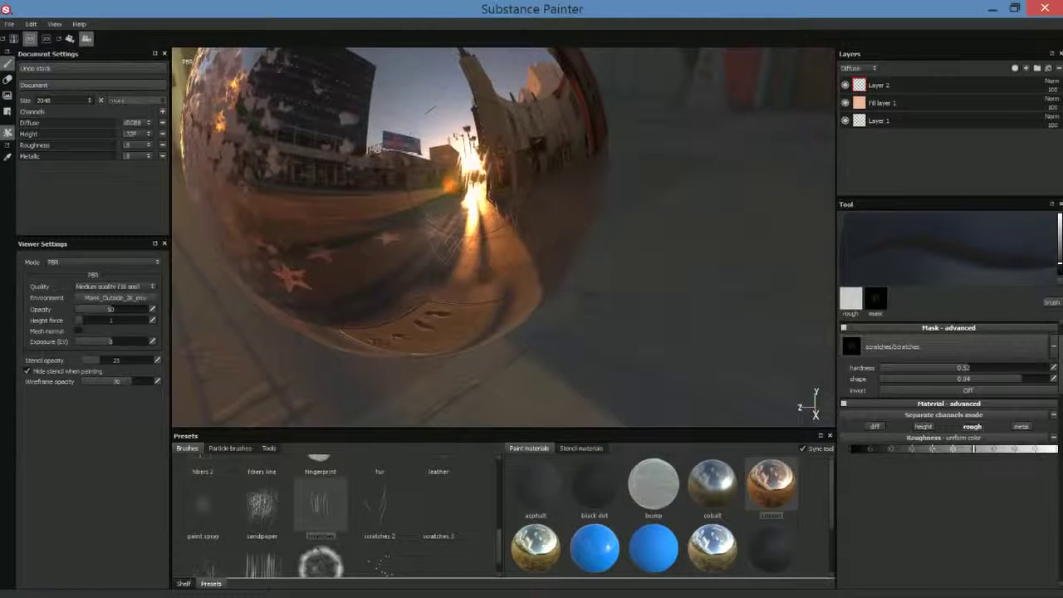
{"action": "right_click_drag", "start_coordinate": [576, 219], "coordinate": [459, 141], "text": "alt"}
{"action": "right_click_drag", "start_coordinate": [486, 178], "coordinate": [442, 170], "text": "alt"}
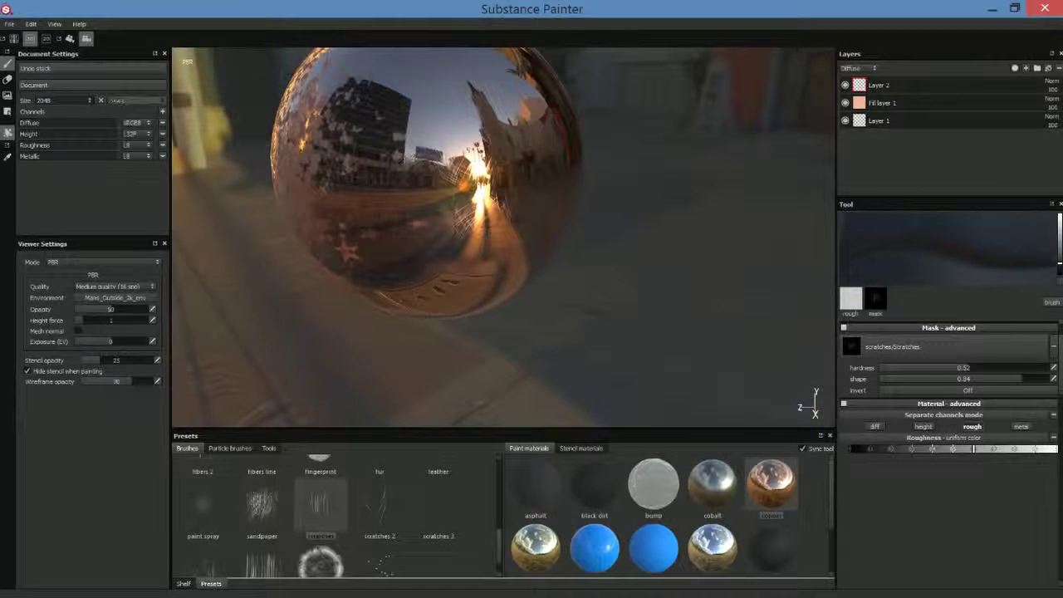
{"action": "left_click_drag", "start_coordinate": [465, 224], "coordinate": [498, 214], "text": "alt"}
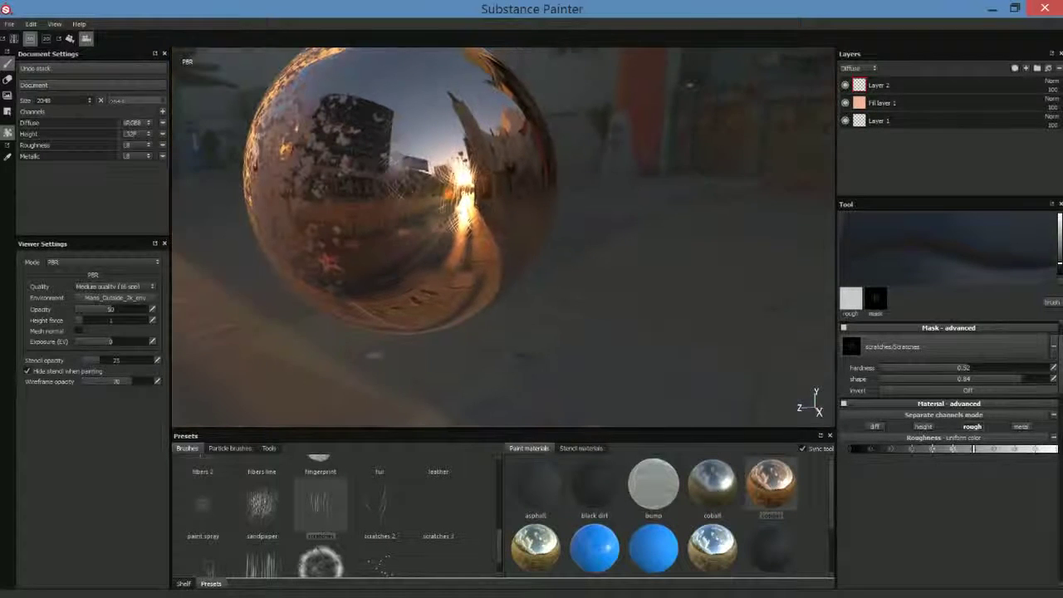
{"action": "left_click_drag", "start_coordinate": [714, 224], "coordinate": [575, 230], "text": "alt"}
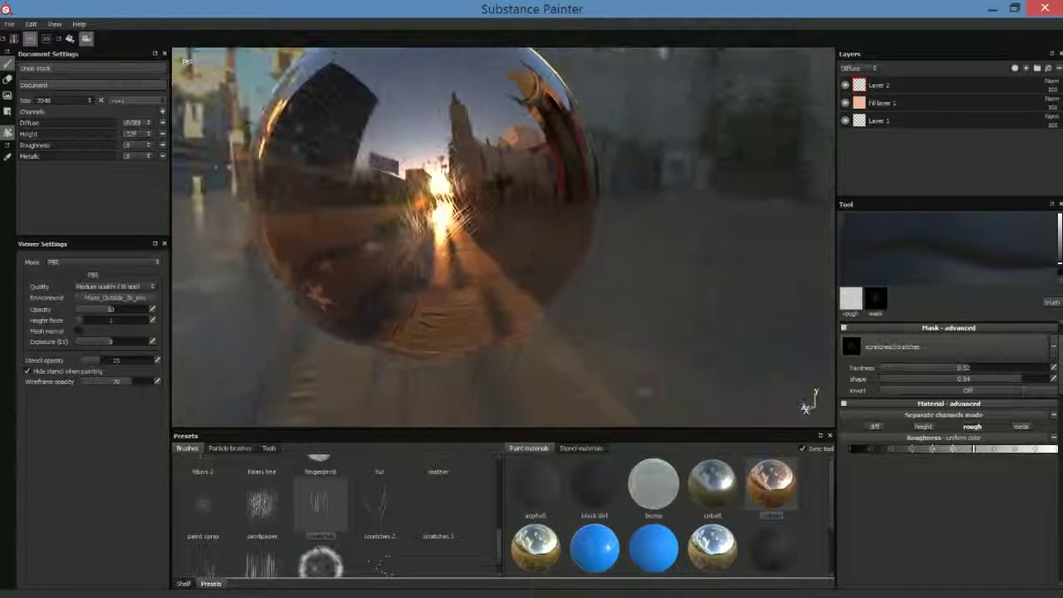
Step: Show the Roughness channel in the layer stack, reduce Layer 2's opacity to 54, and check the softened wear on the sphere
{"action": "left_click", "coordinate": [858, 68]}
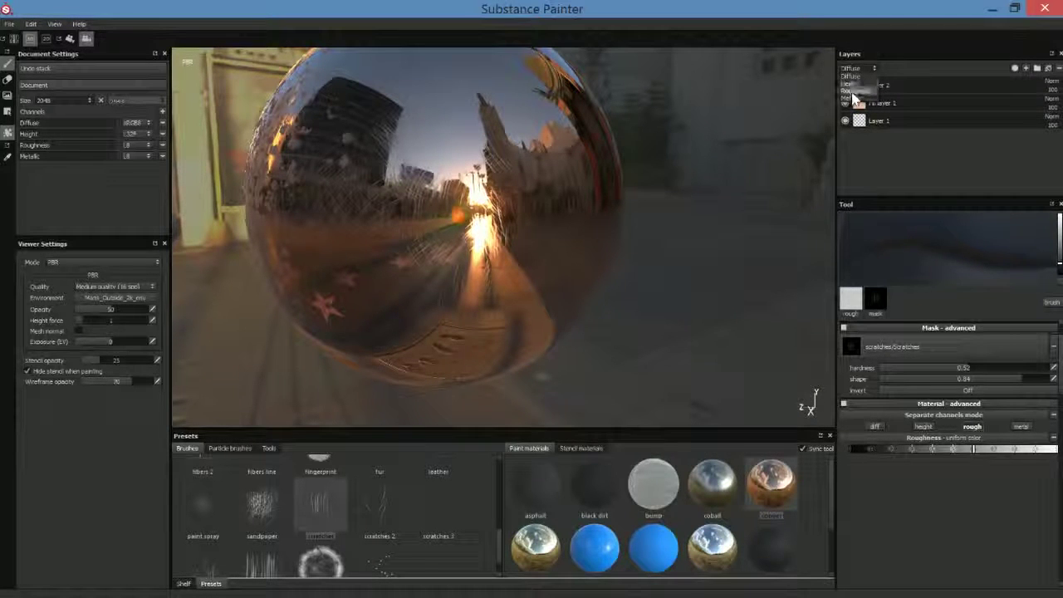
{"action": "left_click", "coordinate": [857, 91]}
{"action": "left_click", "coordinate": [1052, 90]}
{"action": "mouse_move", "coordinate": [1053, 101]}
{"action": "left_mouse_down"}
{"action": "mouse_move", "coordinate": [1029, 103]}
{"action": "mouse_move", "coordinate": [1042, 110]}
{"action": "left_mouse_up"}
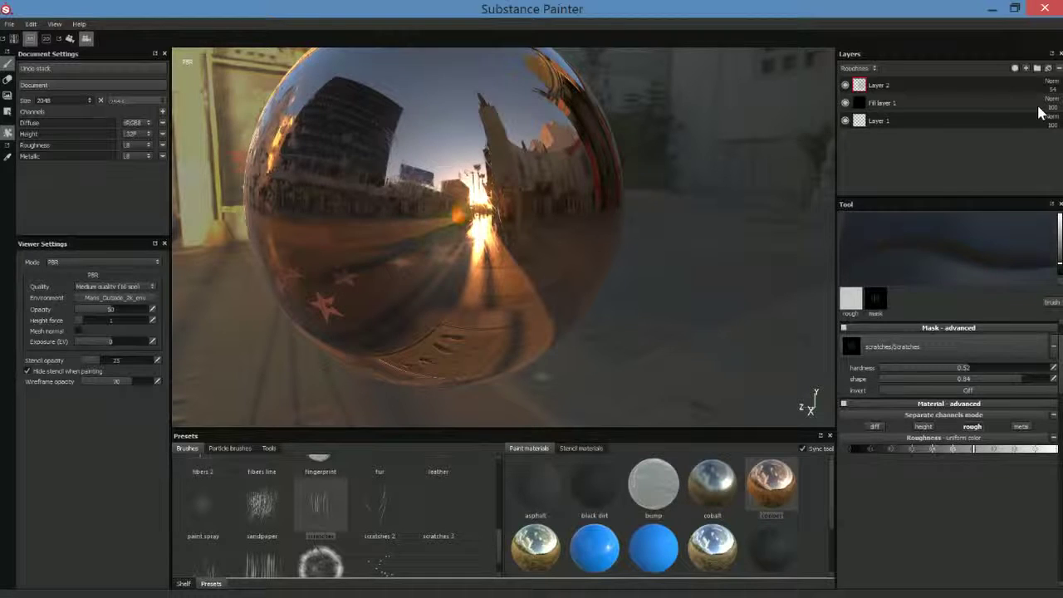
{"action": "left_click_drag", "start_coordinate": [482, 245], "coordinate": [573, 257], "text": "alt"}
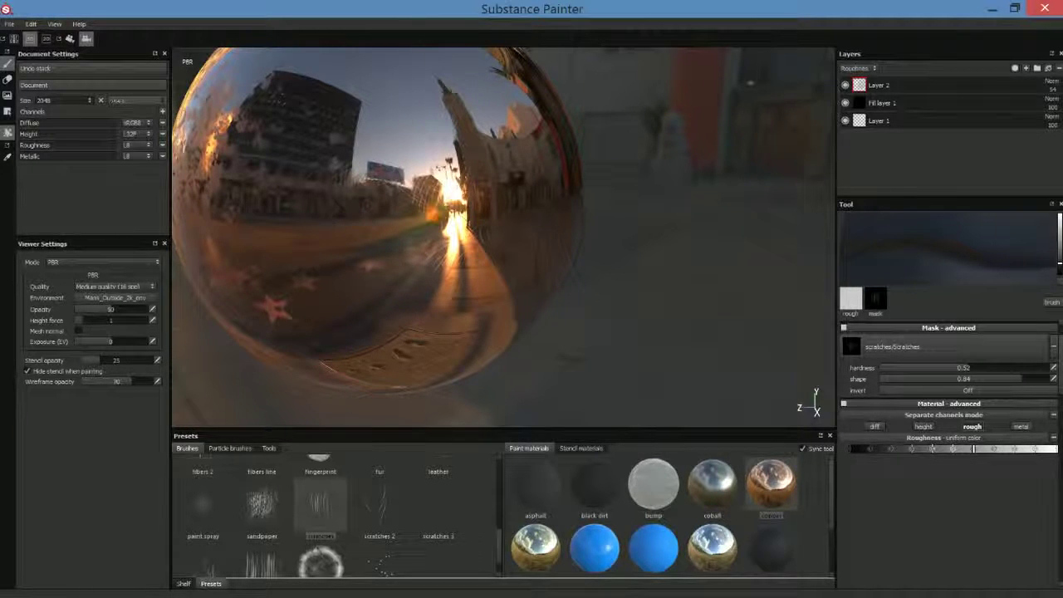
{"action": "left_click_drag", "start_coordinate": [449, 264], "coordinate": [255, 203], "text": "alt"}
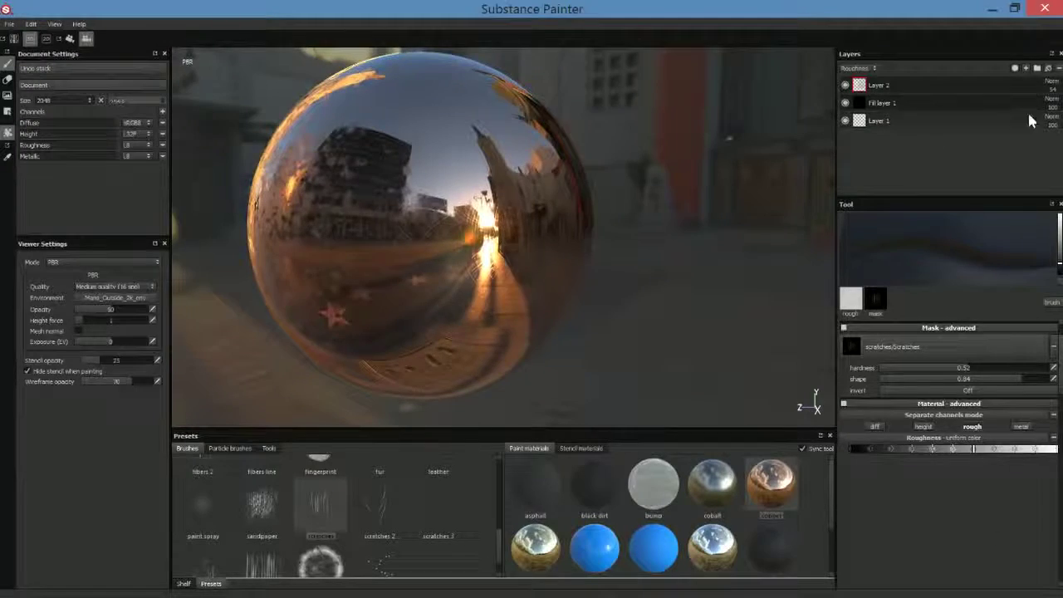
{"action": "right_click_drag", "start_coordinate": [506, 253], "coordinate": [531, 268], "text": "alt"}
{"action": "mouse_move", "coordinate": [532, 266]}
{"action": "left_mouse_down", "text": "alt"}
{"action": "mouse_move", "coordinate": [493, 265]}
{"action": "mouse_move", "coordinate": [489, 277]}
{"action": "mouse_move", "coordinate": [581, 307]}
{"action": "mouse_move", "coordinate": [431, 291]}
{"action": "mouse_move", "coordinate": [624, 244]}
{"action": "mouse_move", "coordinate": [604, 207]}
{"action": "mouse_move", "coordinate": [517, 216]}
{"action": "mouse_move", "coordinate": [401, 287]}
{"action": "mouse_move", "coordinate": [521, 290]}
{"action": "mouse_move", "coordinate": [645, 221]}
{"action": "mouse_move", "coordinate": [567, 230]}
{"action": "mouse_move", "coordinate": [489, 263]}
{"action": "mouse_move", "coordinate": [401, 257]}
{"action": "mouse_move", "coordinate": [482, 304]}
{"action": "mouse_move", "coordinate": [581, 262]}
{"action": "mouse_move", "coordinate": [666, 285]}
{"action": "mouse_move", "coordinate": [576, 256]}
{"action": "mouse_move", "coordinate": [593, 332]}
{"action": "mouse_move", "coordinate": [581, 316]}
{"action": "mouse_move", "coordinate": [603, 275]}
{"action": "mouse_move", "coordinate": [596, 286]}
{"action": "mouse_move", "coordinate": [534, 247]}
{"action": "mouse_move", "coordinate": [523, 268]}
{"action": "mouse_move", "coordinate": [544, 228]}
{"action": "mouse_move", "coordinate": [590, 250]}
{"action": "left_mouse_up", "text": "alt"}
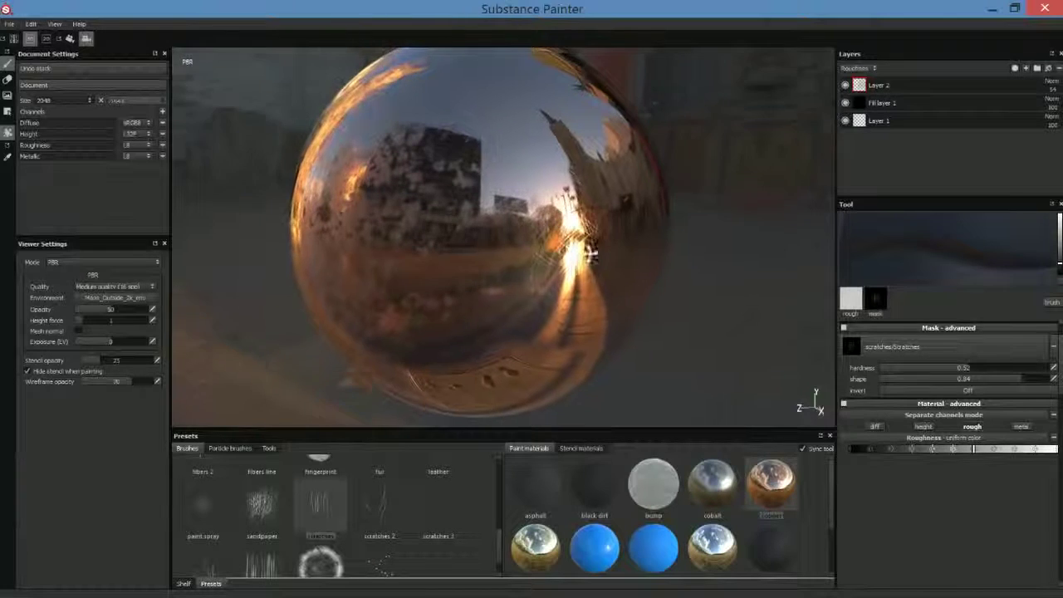
Step: Switch the viewer to solo channel mode and inspect the sphere's Diffuse channel on its own
{"action": "left_click", "coordinate": [56, 264]}
{"action": "left_click", "coordinate": [83, 284]}
{"action": "right_click_drag", "start_coordinate": [510, 227], "coordinate": [538, 284], "text": "shift"}
{"action": "key", "text": "c"}
{"action": "middle_click_drag", "start_coordinate": [538, 284], "coordinate": [539, 247], "text": "alt"}
{"action": "right_click_drag", "start_coordinate": [539, 247], "coordinate": [557, 257], "text": "alt"}
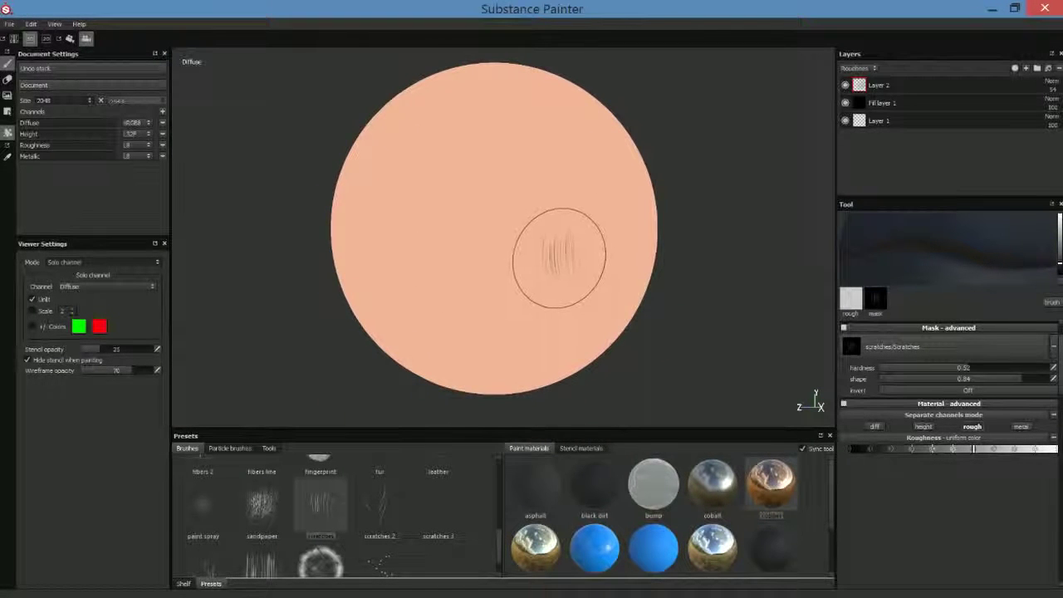